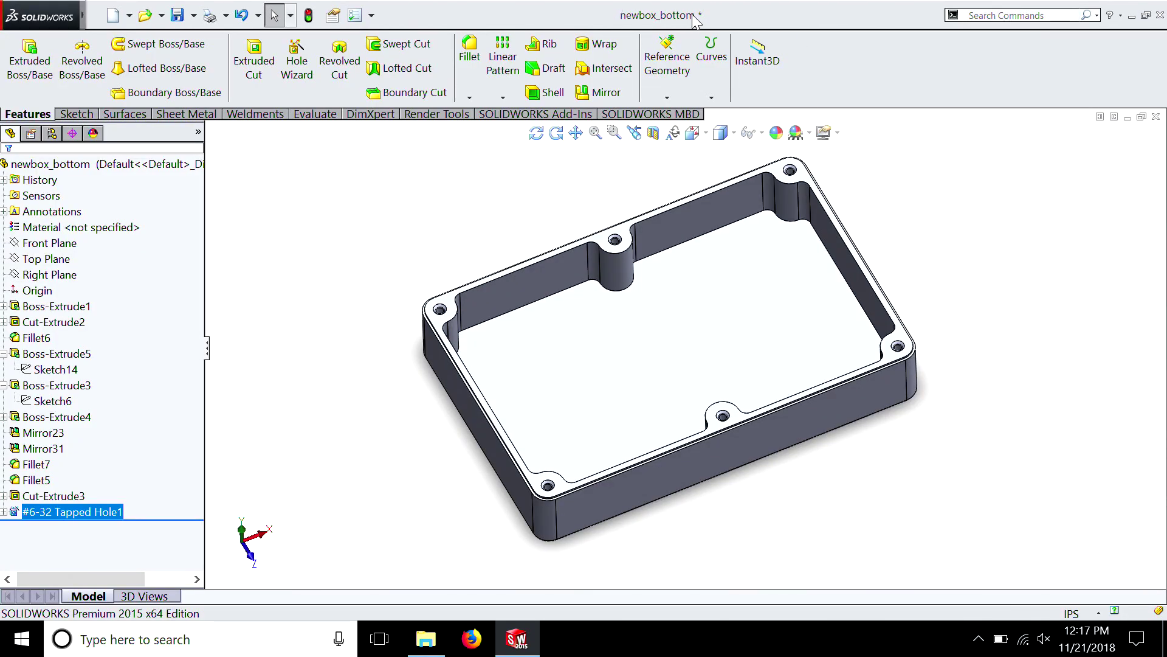
Save a copy of the box bottom part to the Desktop as newbox_top, opening the copy and replacing the existing file
click(194, 15)
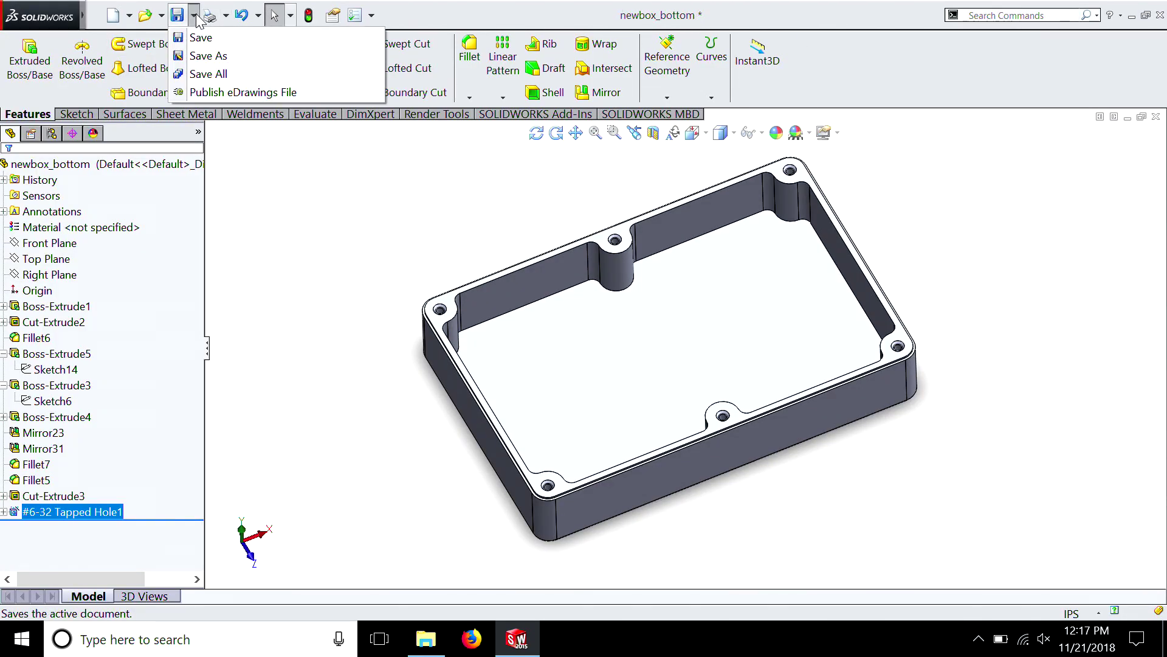
click(201, 55)
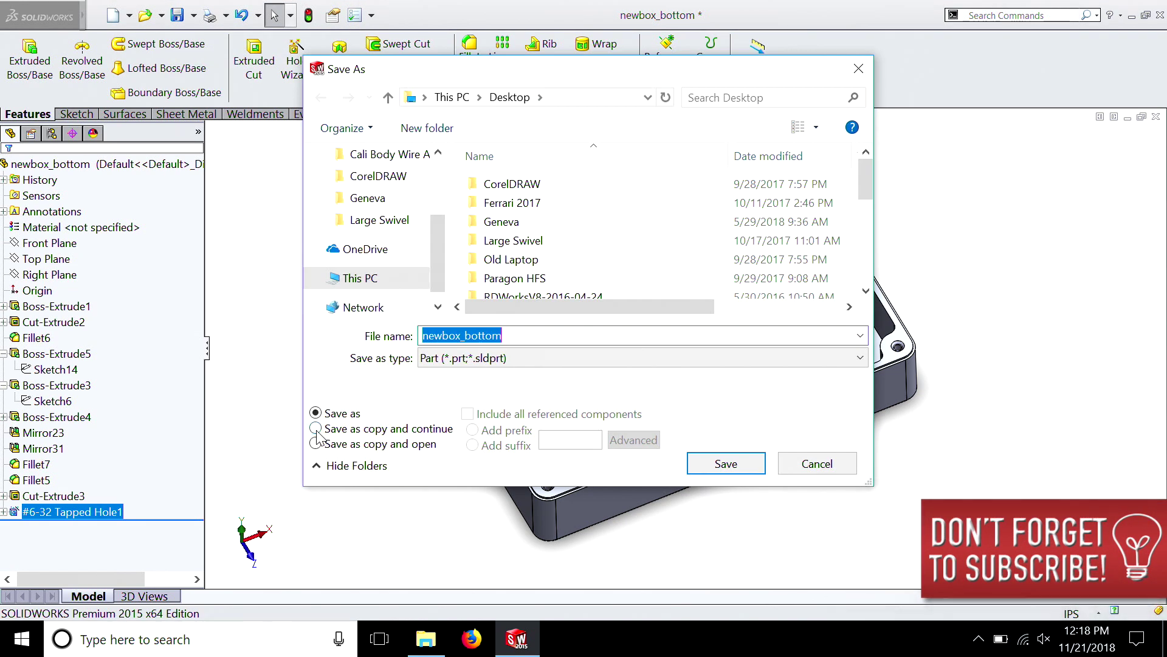
click(316, 429)
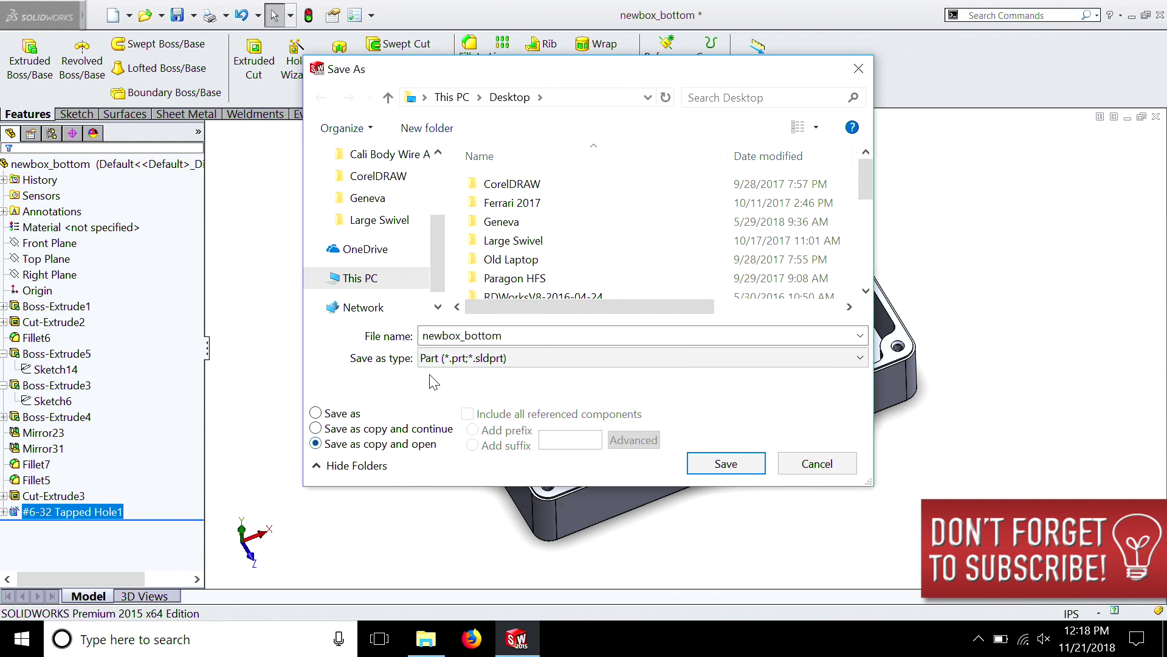
double_click(517, 334)
key(BackSpace)
key(BackSpace)
key(BackSpace)
text(t)
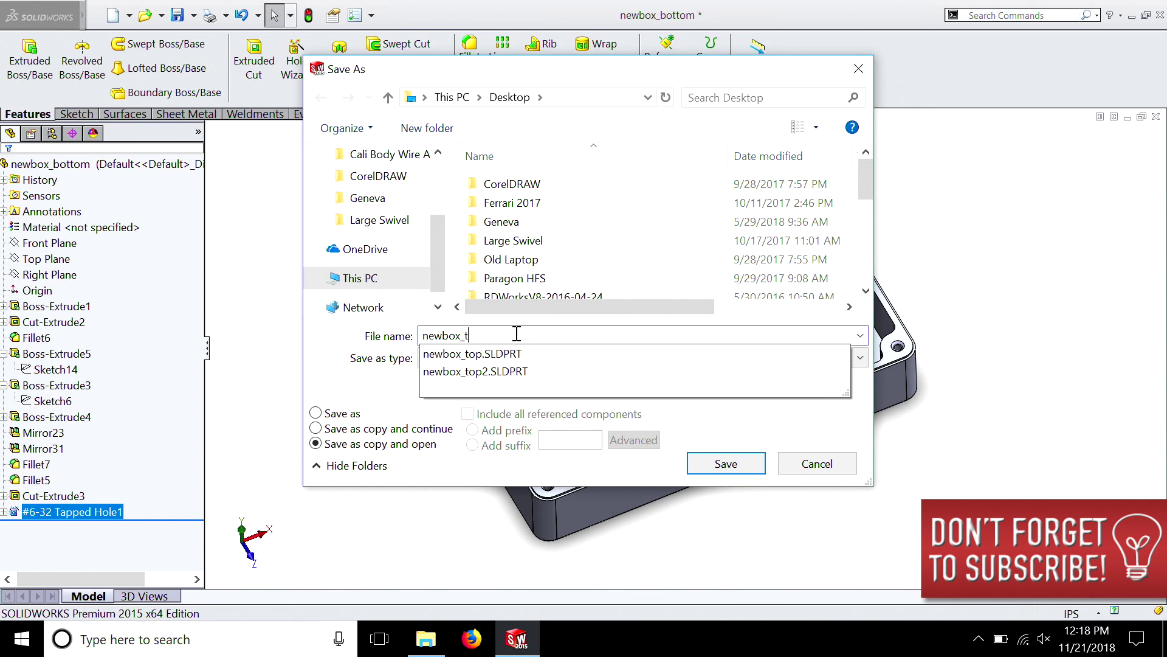
text(op)
key(Return)
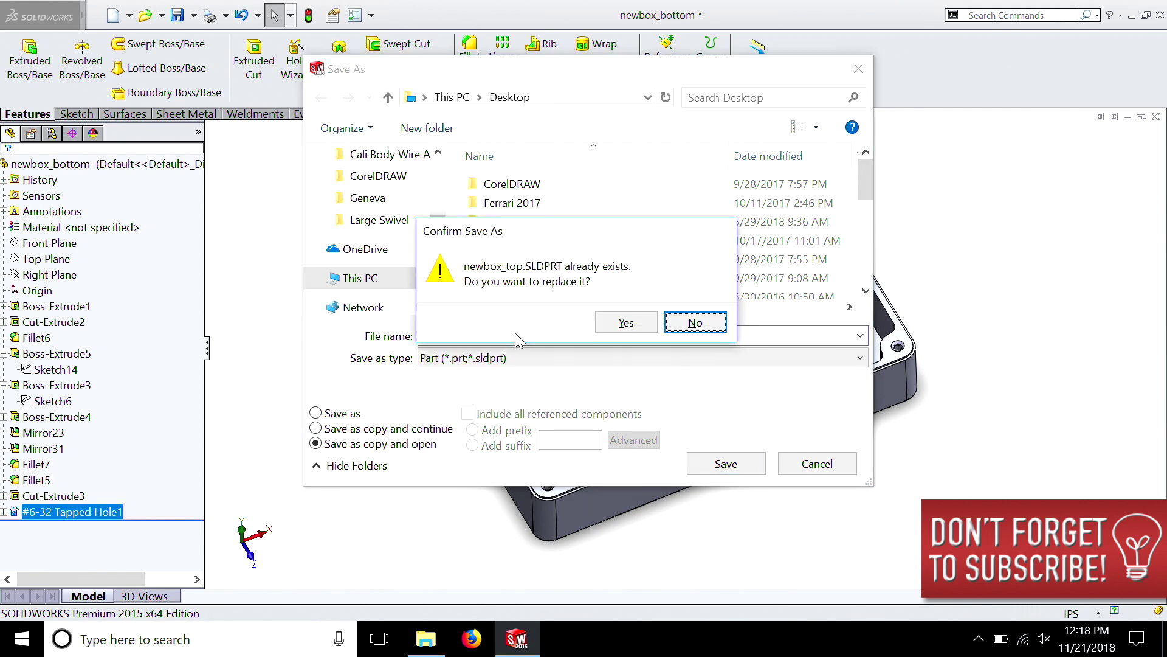
click(615, 319)
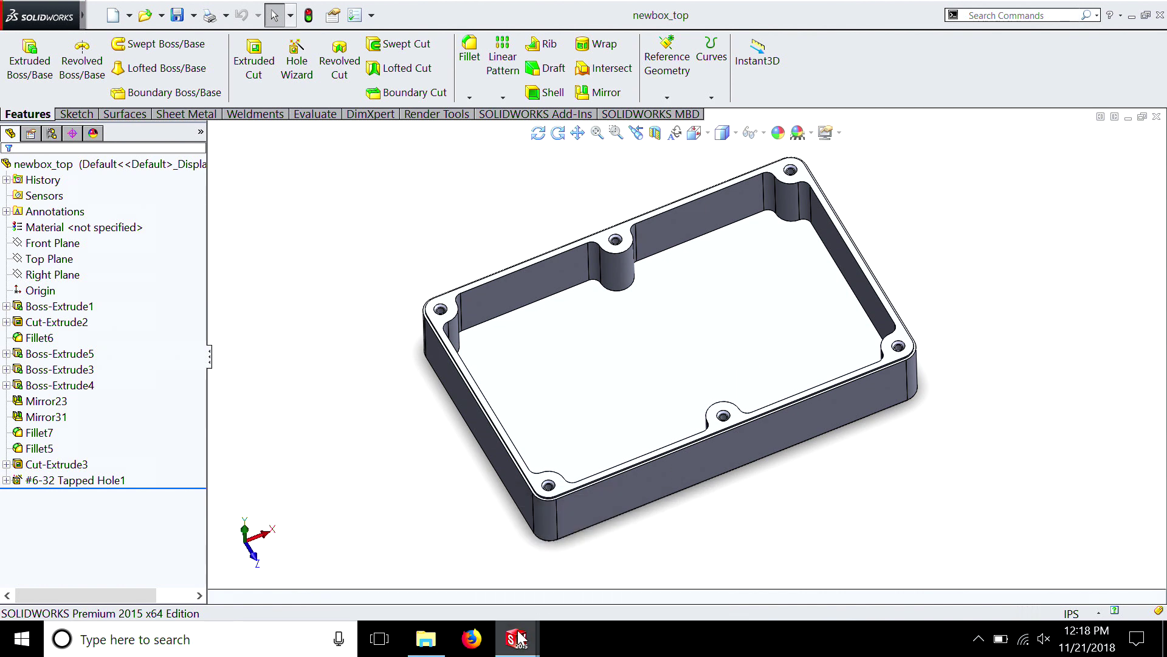
Delete the #6-32 Tapped Hole1 and Cut-Extrude3 features from the newbox_top part
mouse_move(528, 639)
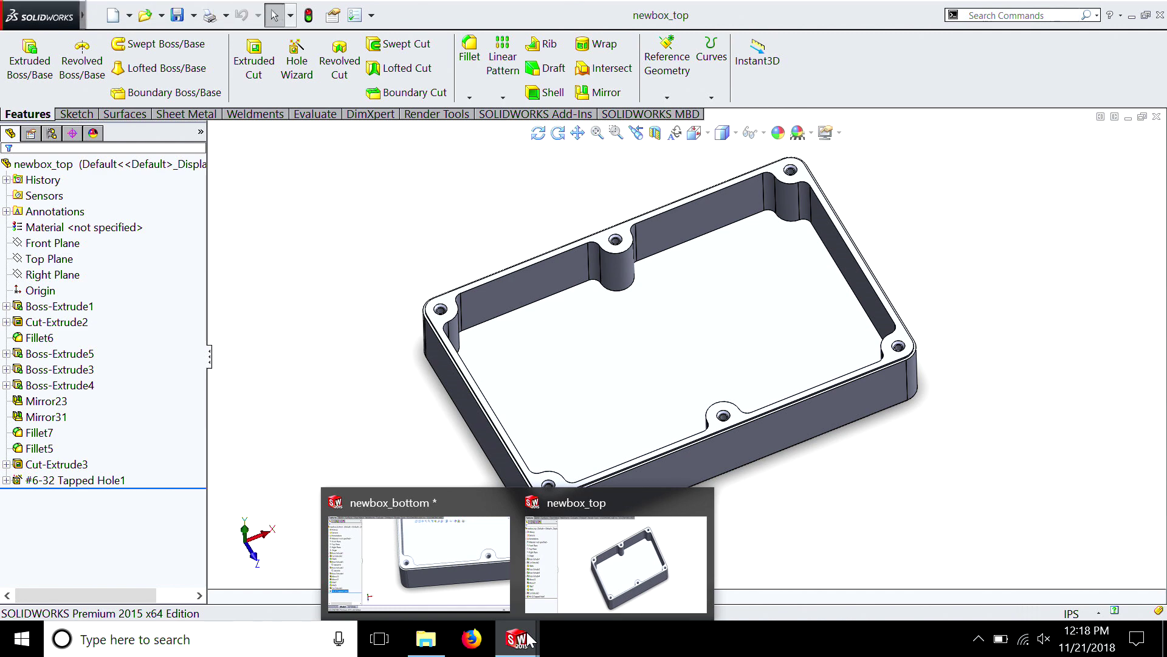
click(561, 604)
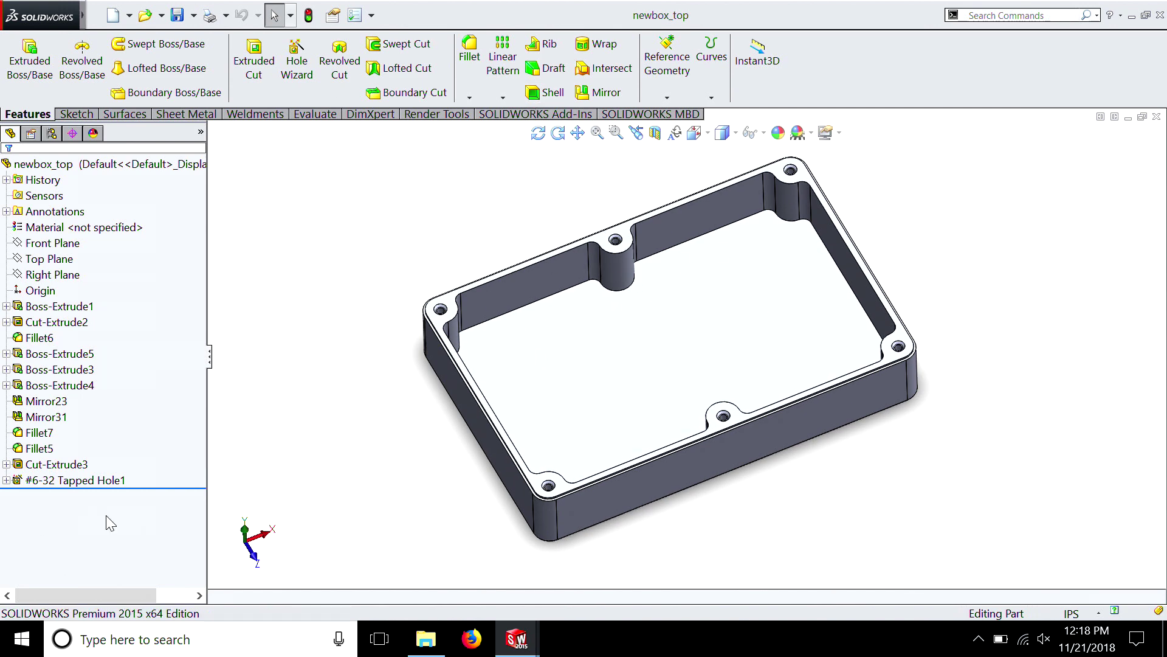
click(67, 479)
right_click(64, 481)
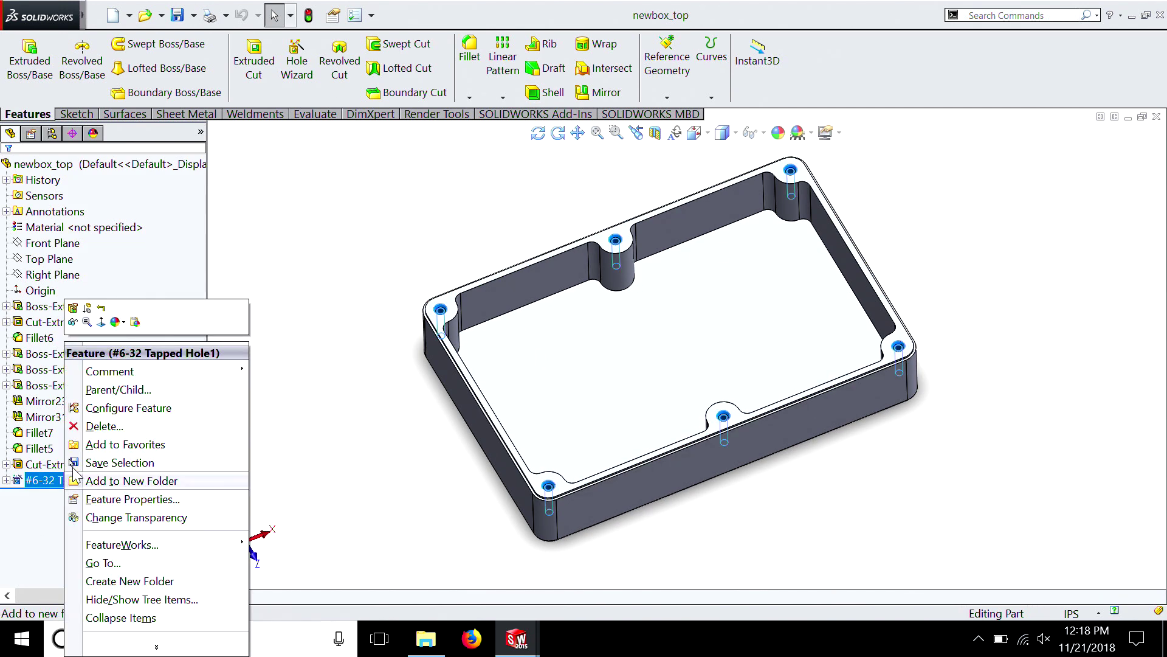
click(91, 426)
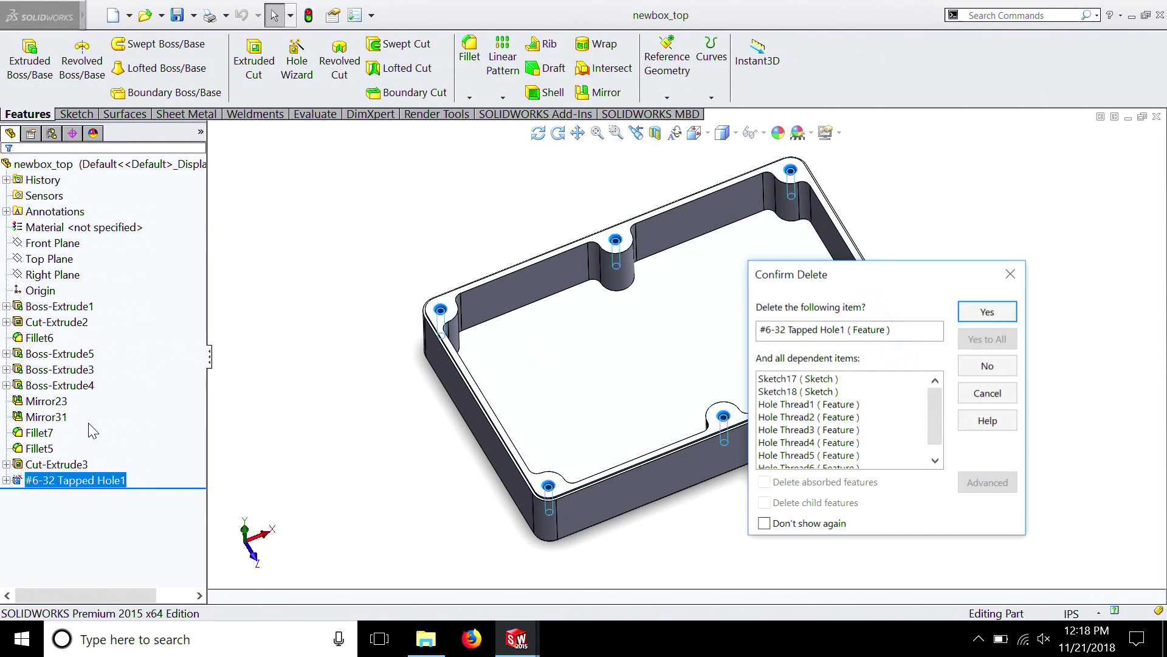
click(1011, 312)
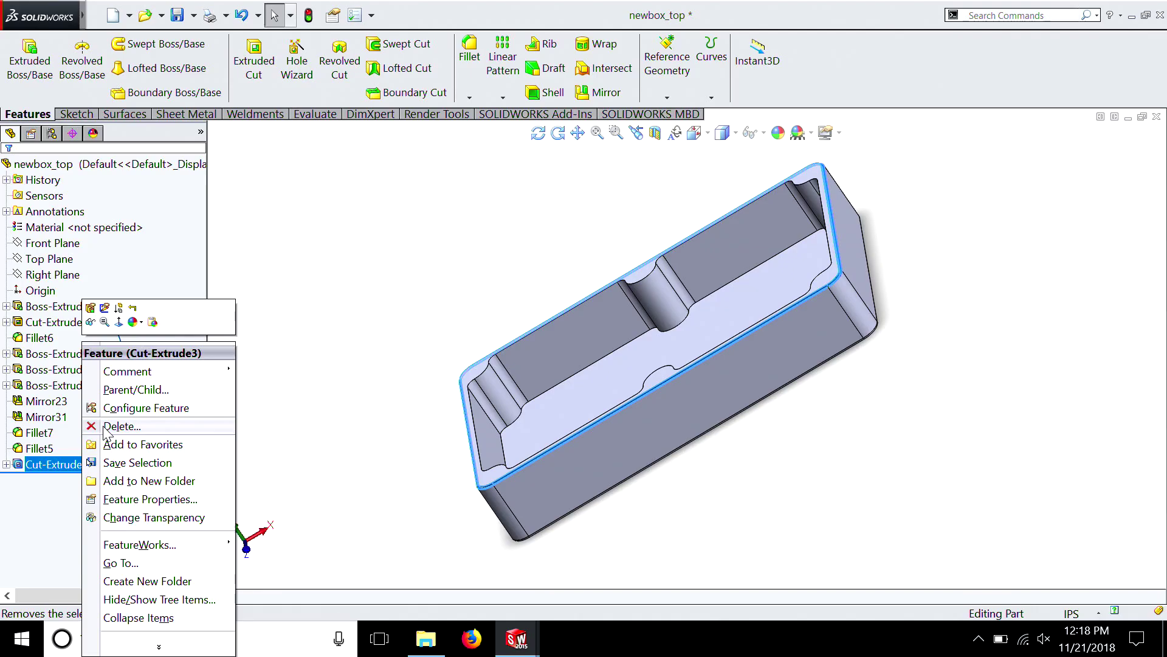
click(102, 425)
click(980, 315)
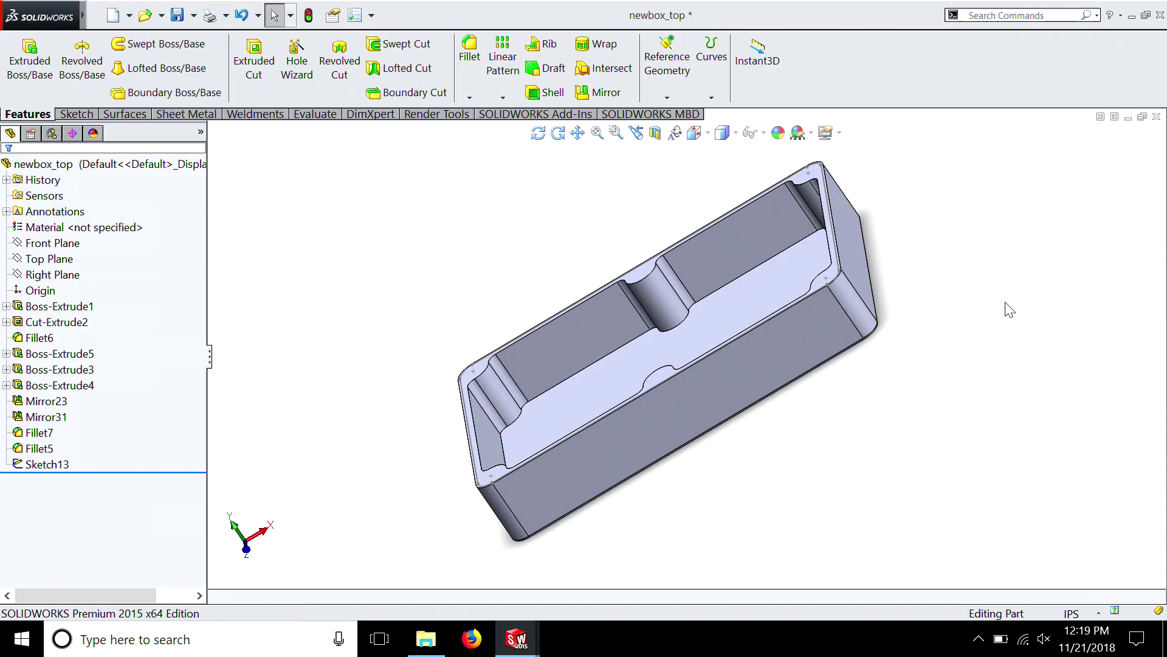
Edit Boss-Extrude1 and set its mid-plane depth to 3/8 in (0.375 in)
mouse_move(1006, 303)
middle_down()
mouse_move(982, 180)
mouse_move(898, 345)
middle_up()
scroll(871, 364, down, 2)
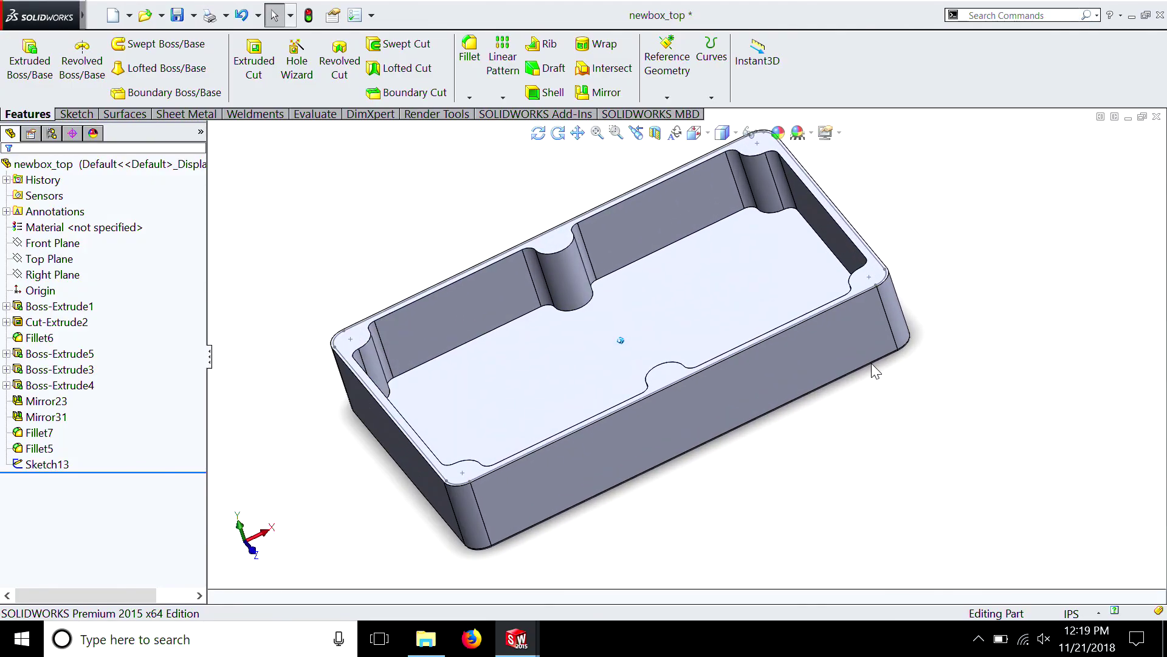
key(Up)
key(Up)
key(Up)
key(Up)
key(Up)
key(Up)
key(Up)
key(Up)
key(Up)
key(Up)
key(Up)
key(Up)
key(Up)
key(Up)
key(Up)
key(Up)
key(Up)
key(Up)
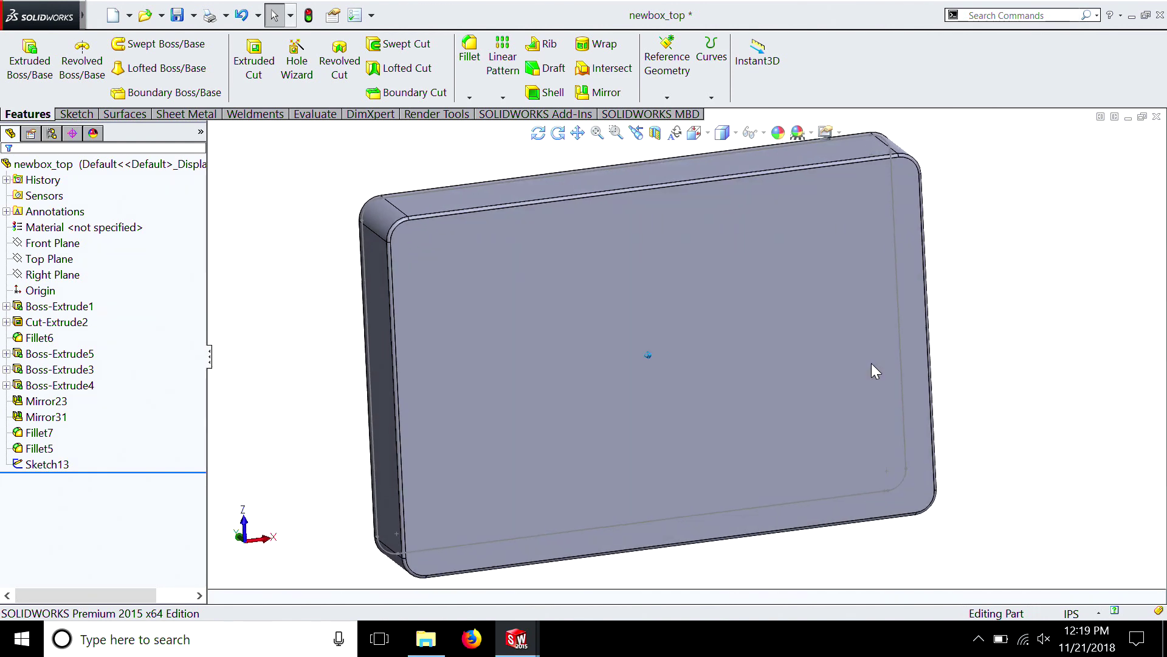
key(ctrl+7)
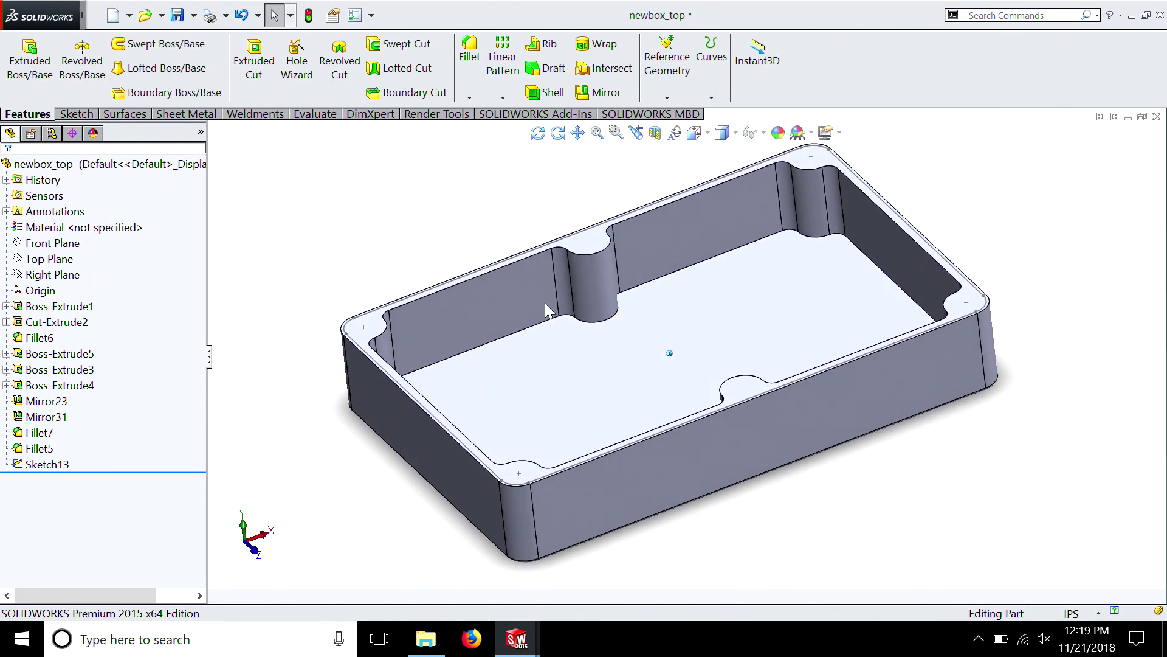
click(31, 307)
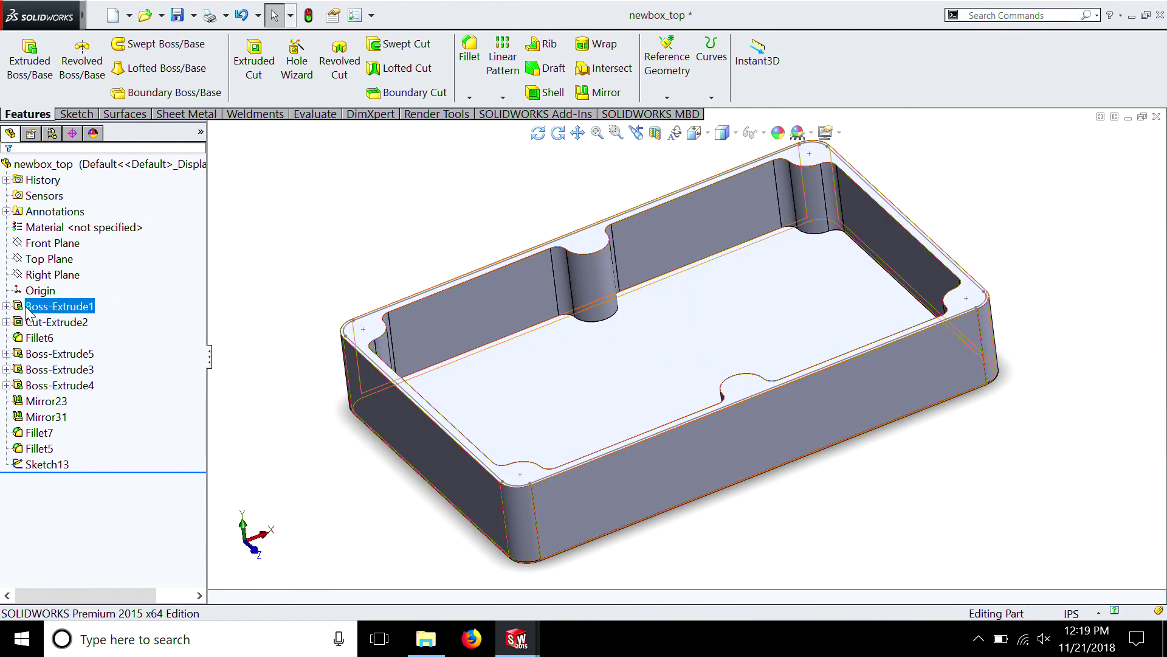
right_click(38, 310)
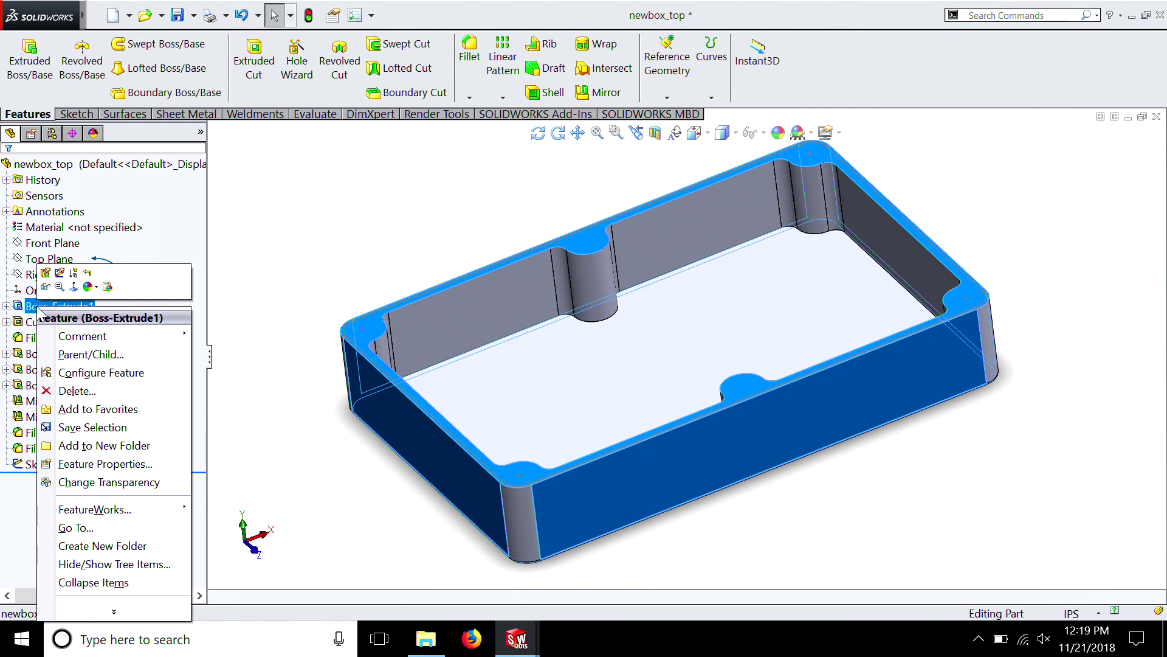
click(44, 273)
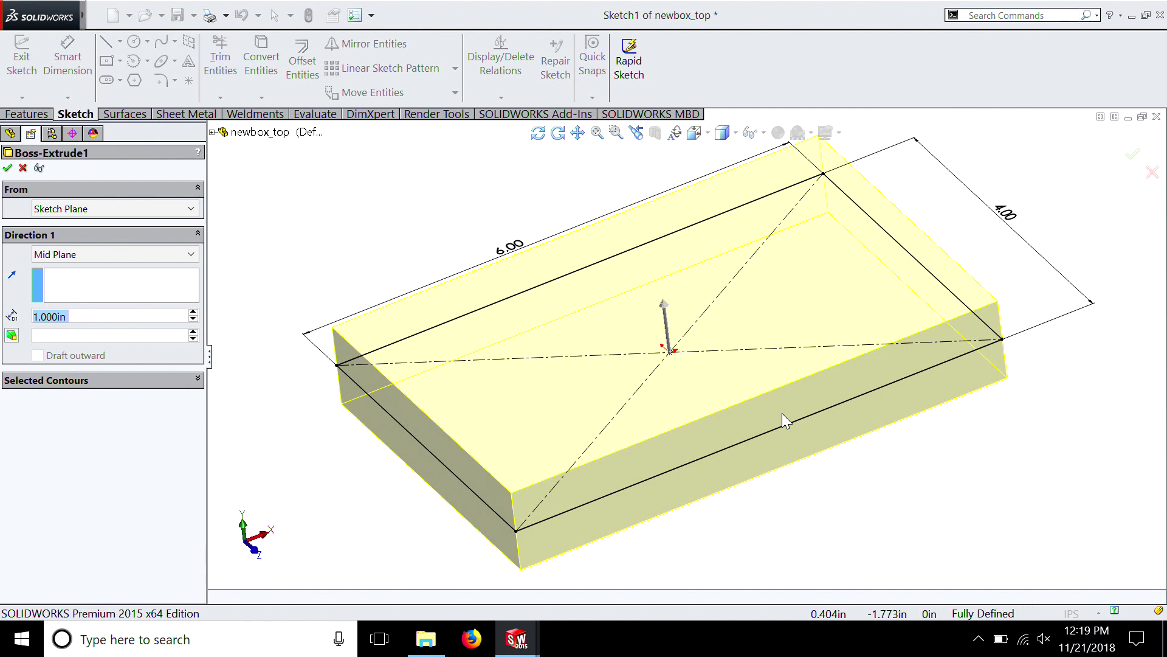
text(3)
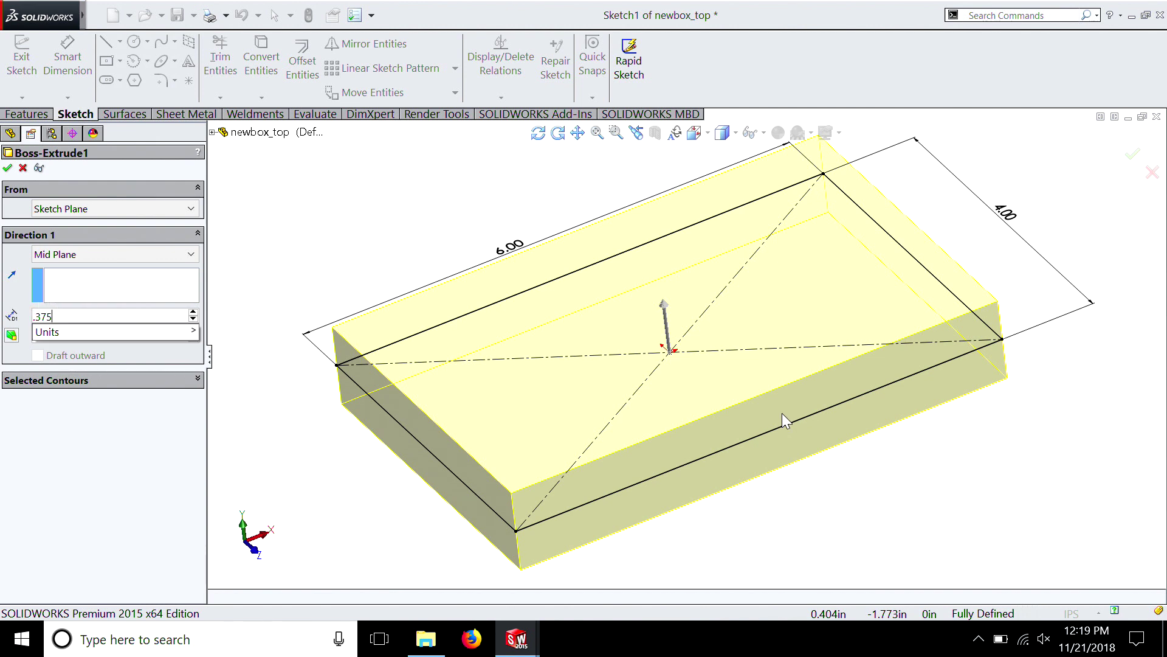
text(75)
key(Return)
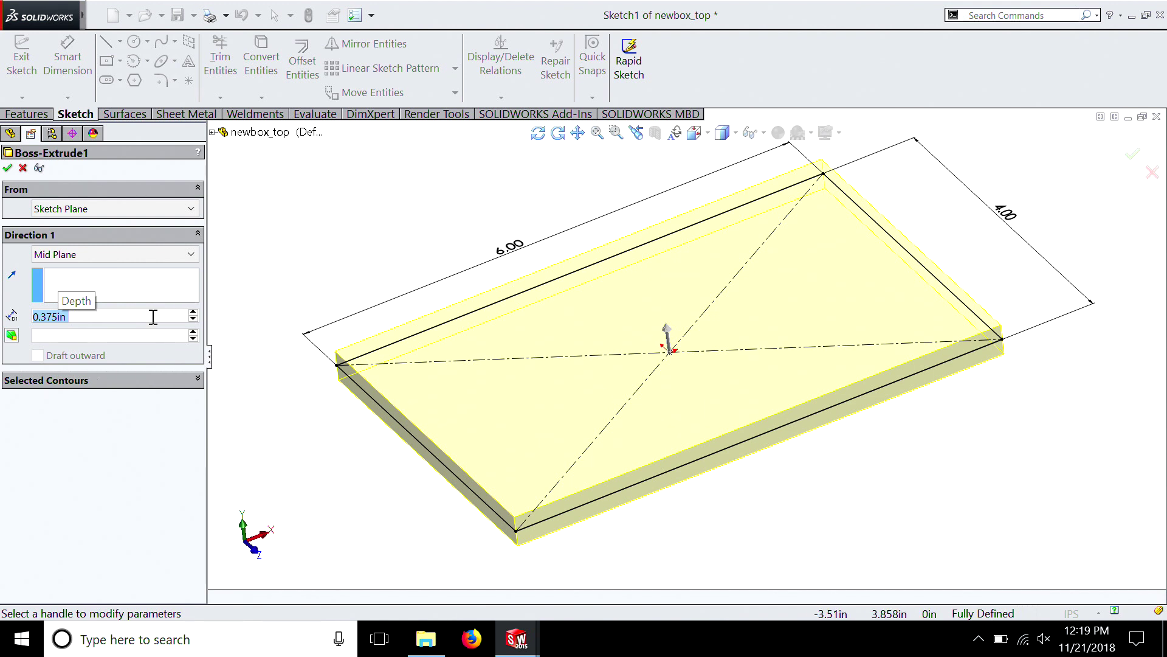
click(33, 315)
text(3/)
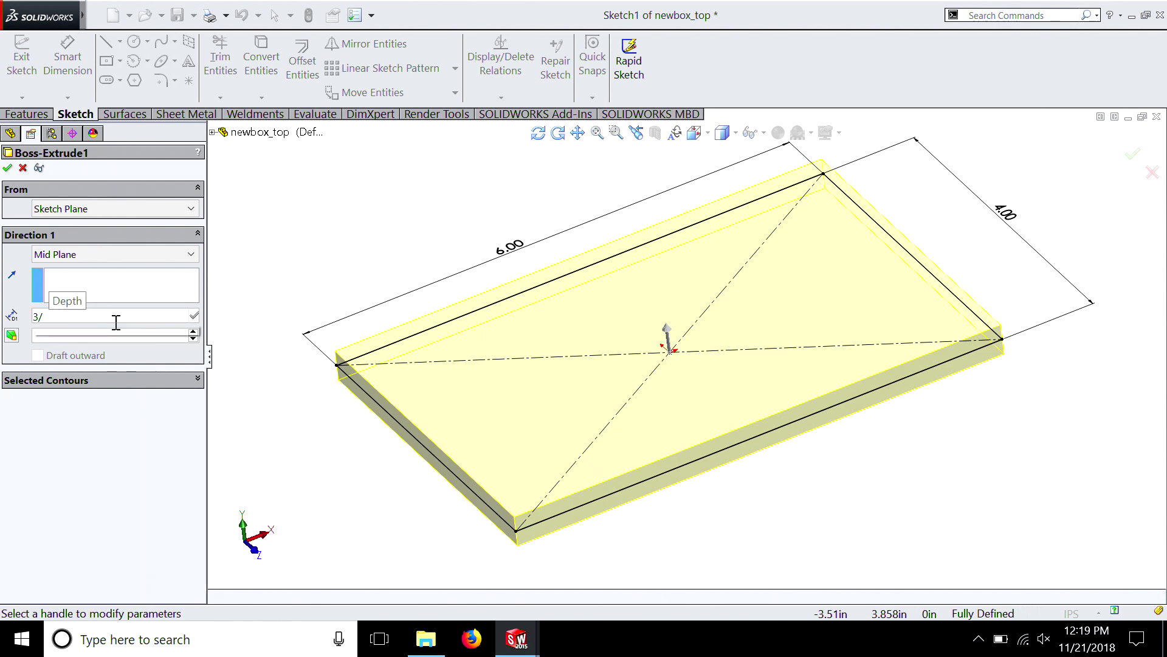
text(8)
key(Return)
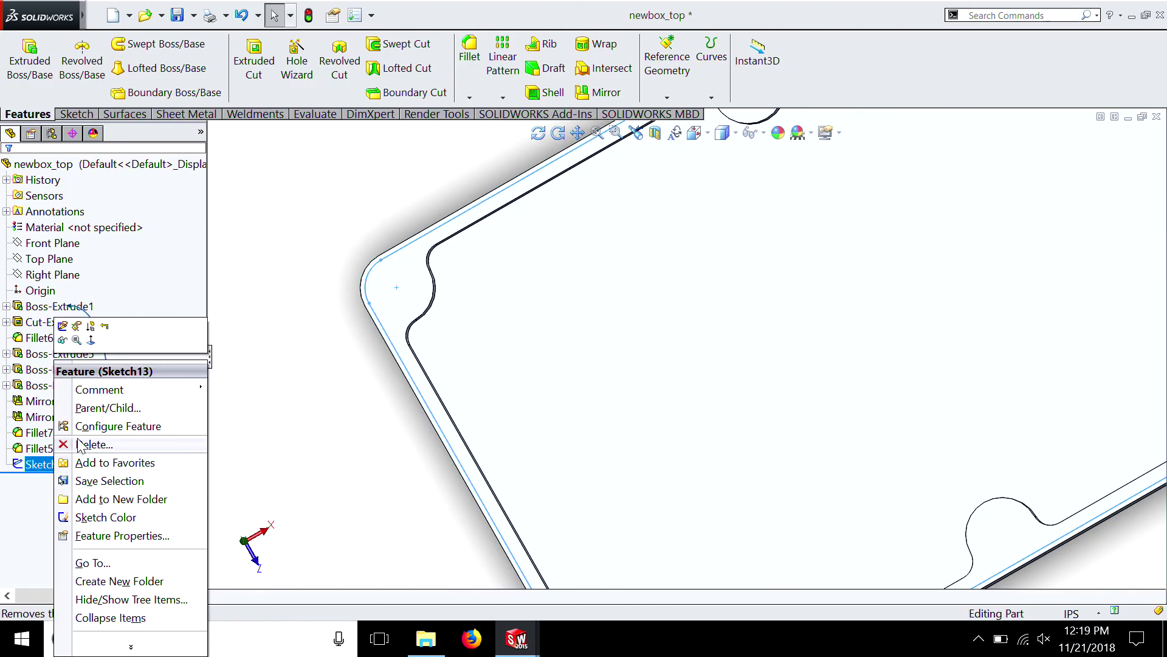
Delete the leftover Sketch13 from the newbox_top part
click(91, 445)
click(998, 310)
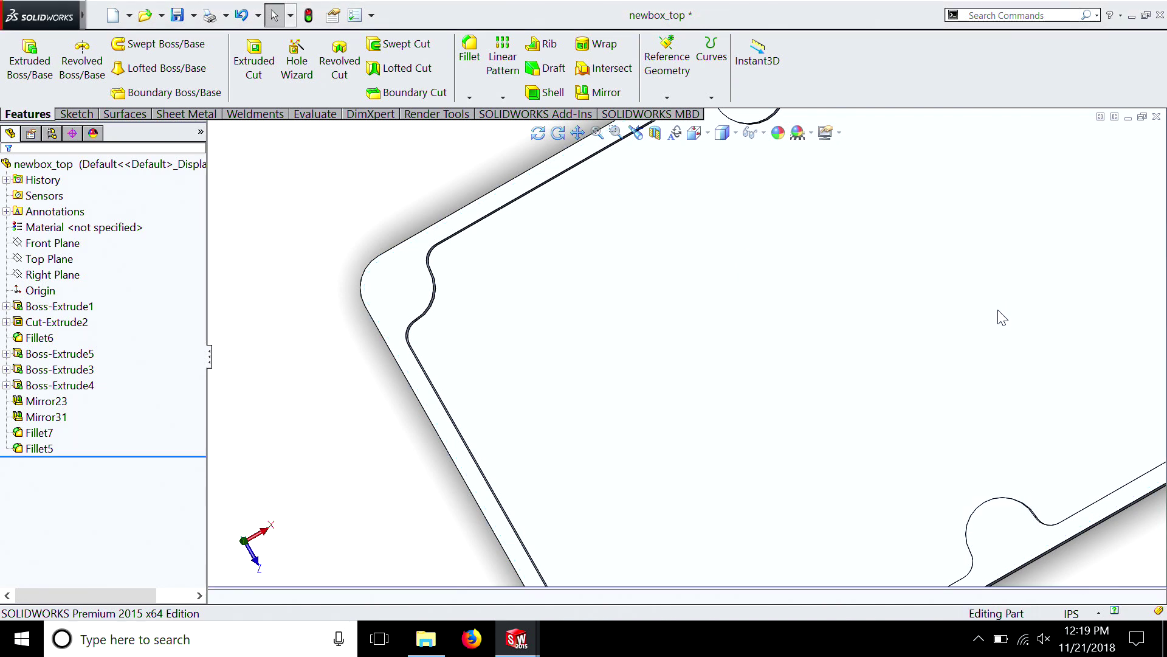
key(ctrl+6)
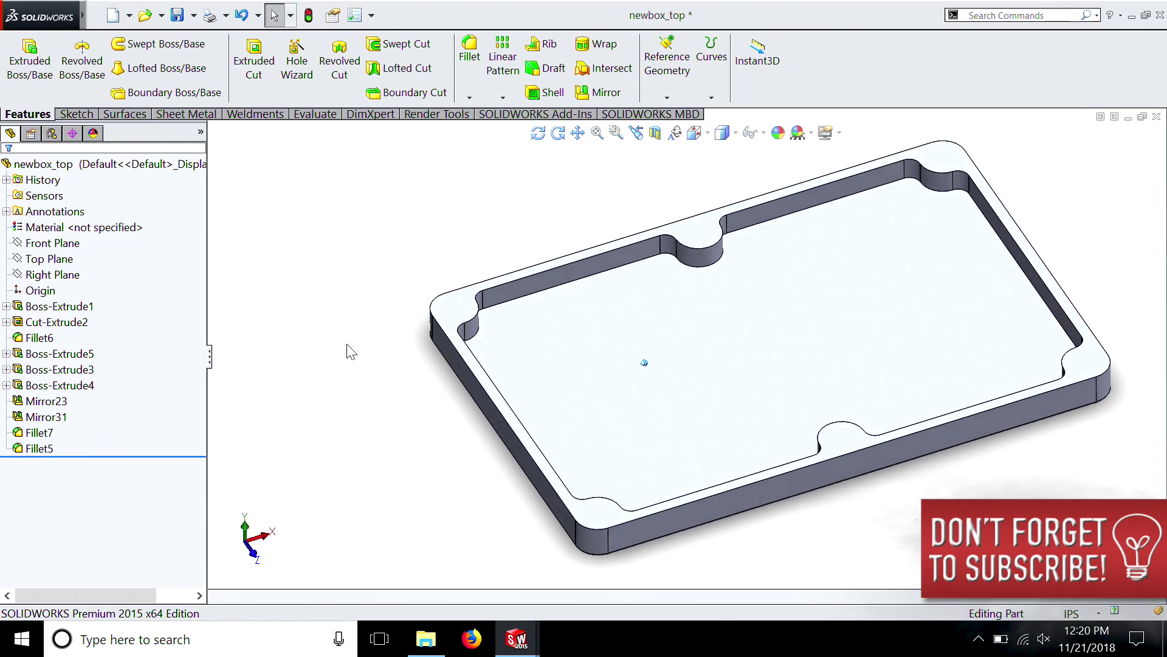
Set up a Hole Wizard countersink in ANSI Inch for a #6 Flat Head Screw (100) with Normal fit
key(Up)
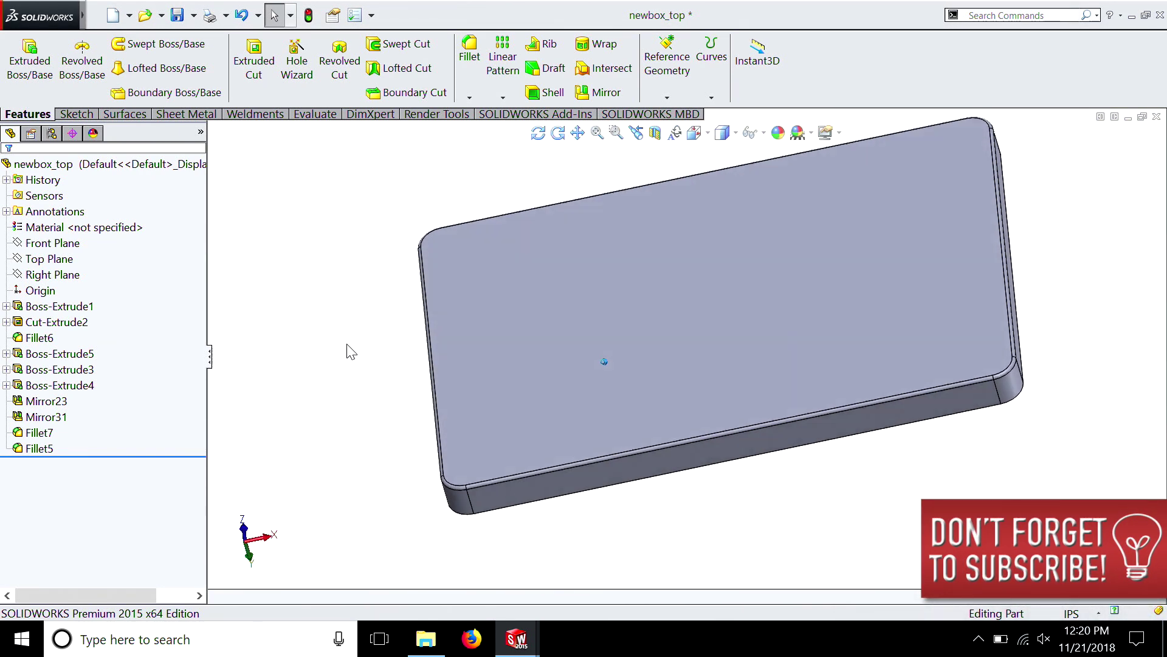
key(ctrl+Down)
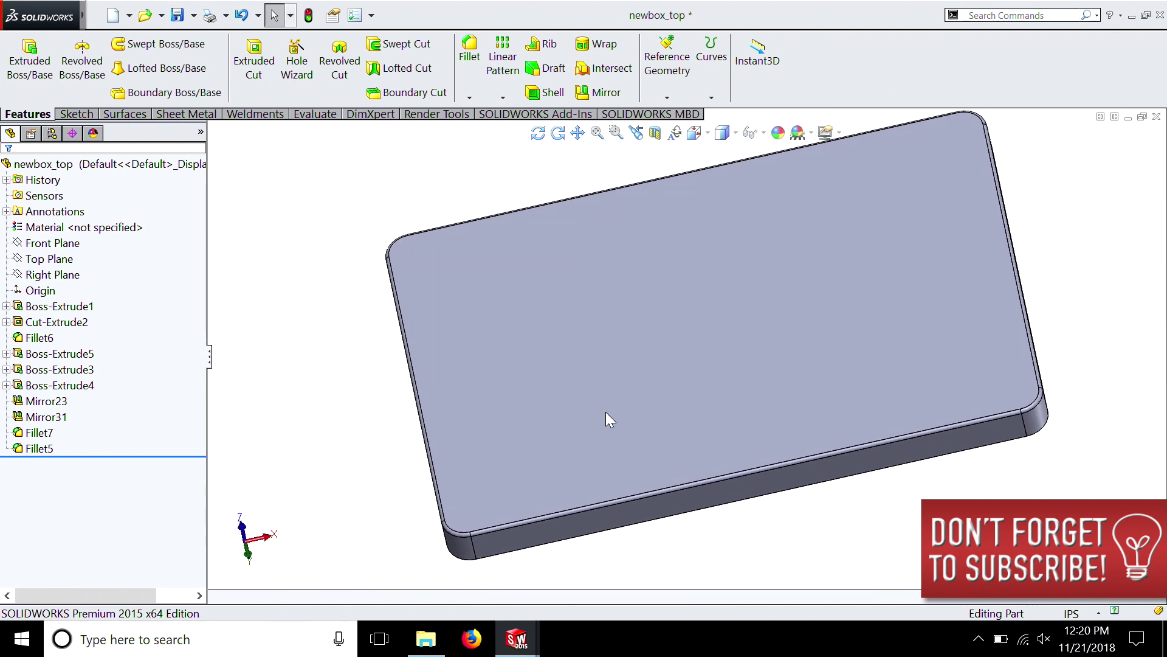
key(ctrl+Left)
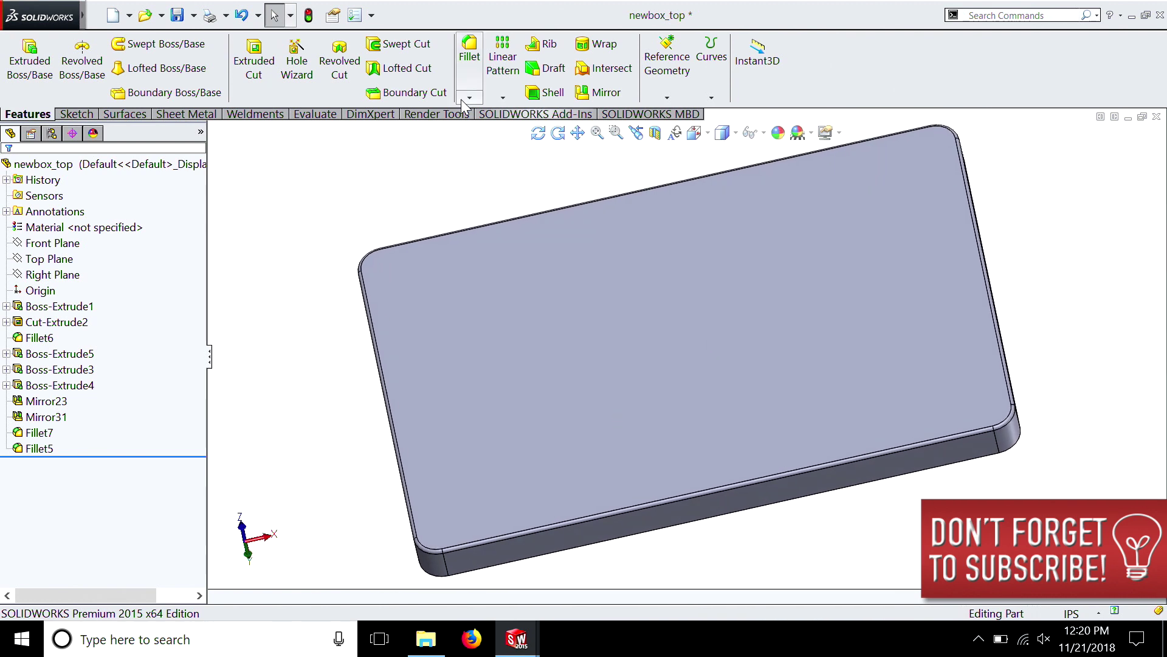
click(301, 67)
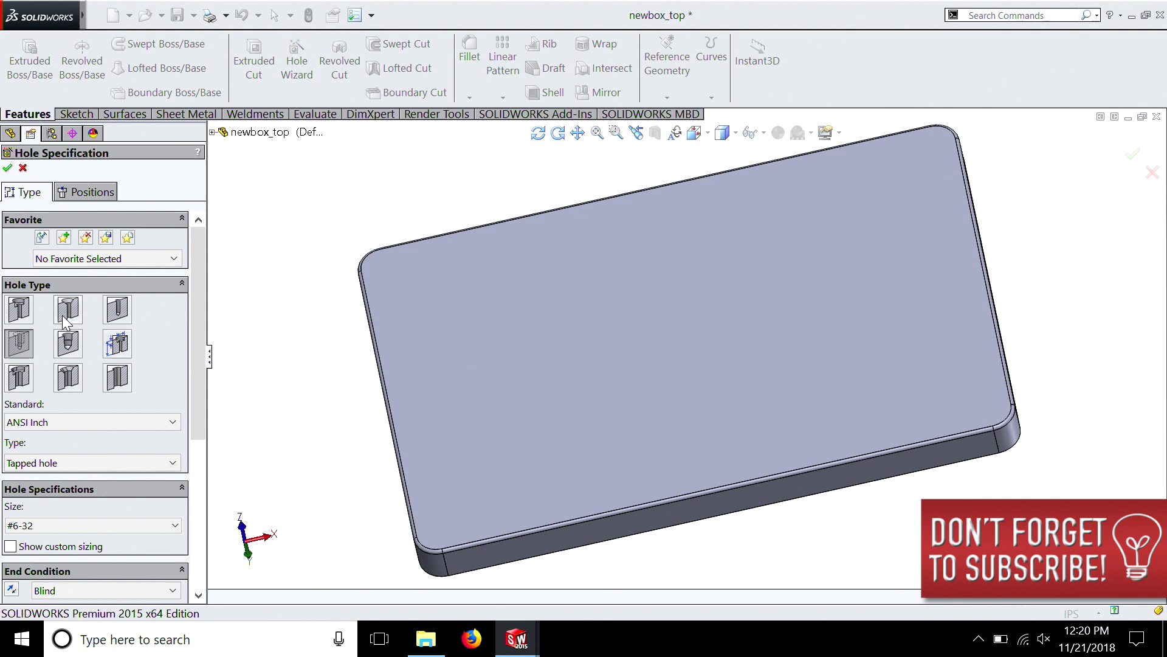
click(65, 316)
drag(198, 399, 202, 505)
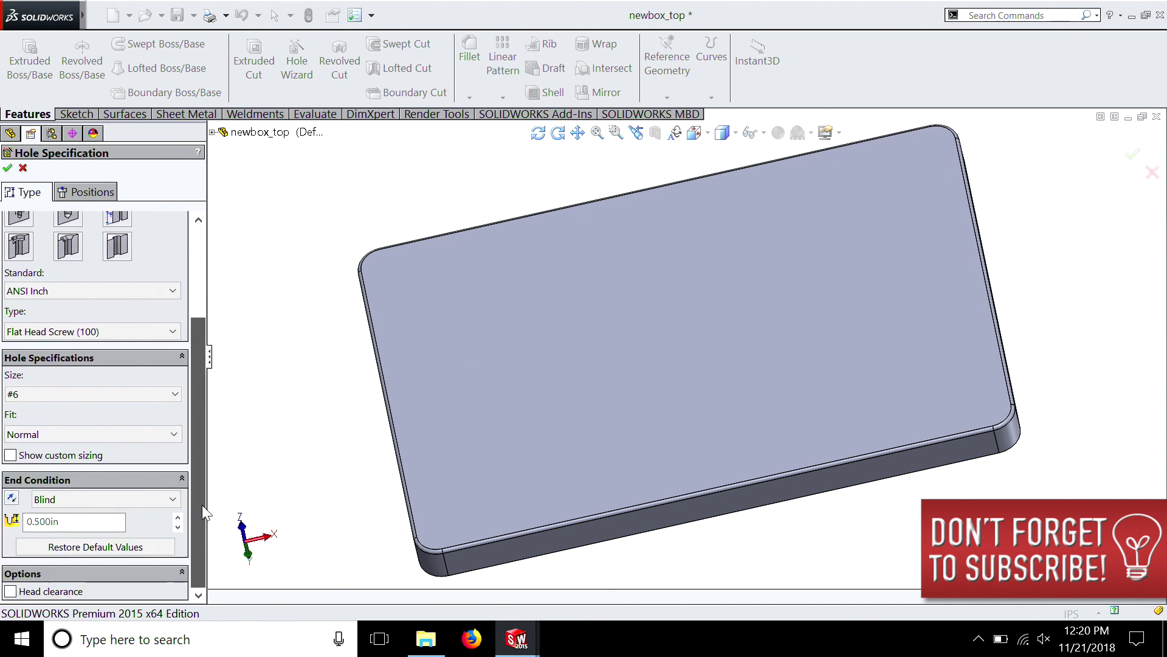
click(133, 494)
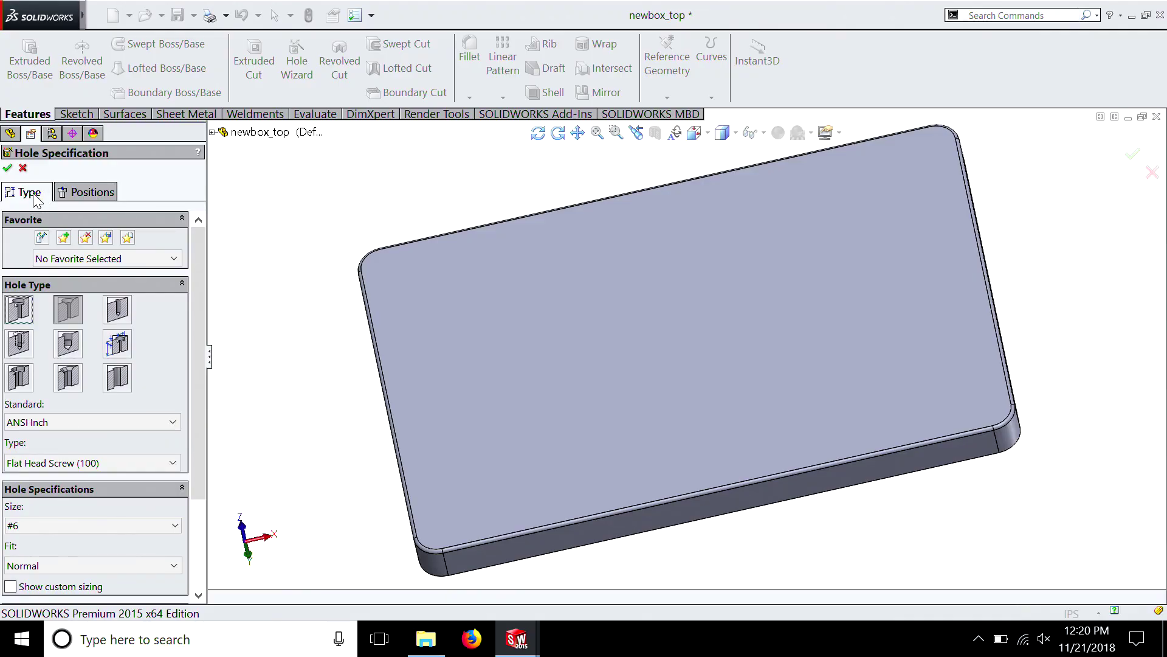
Position the first countersunk hole on the lid's flat outer face, concentric with one rounded corner
click(92, 194)
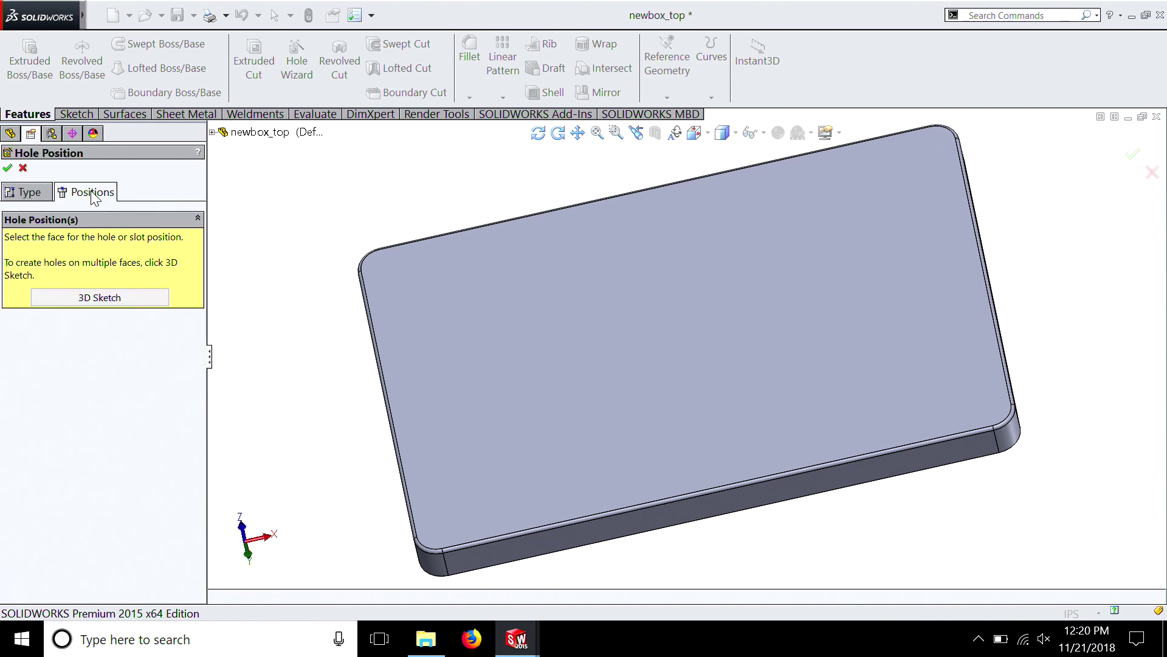
click(459, 296)
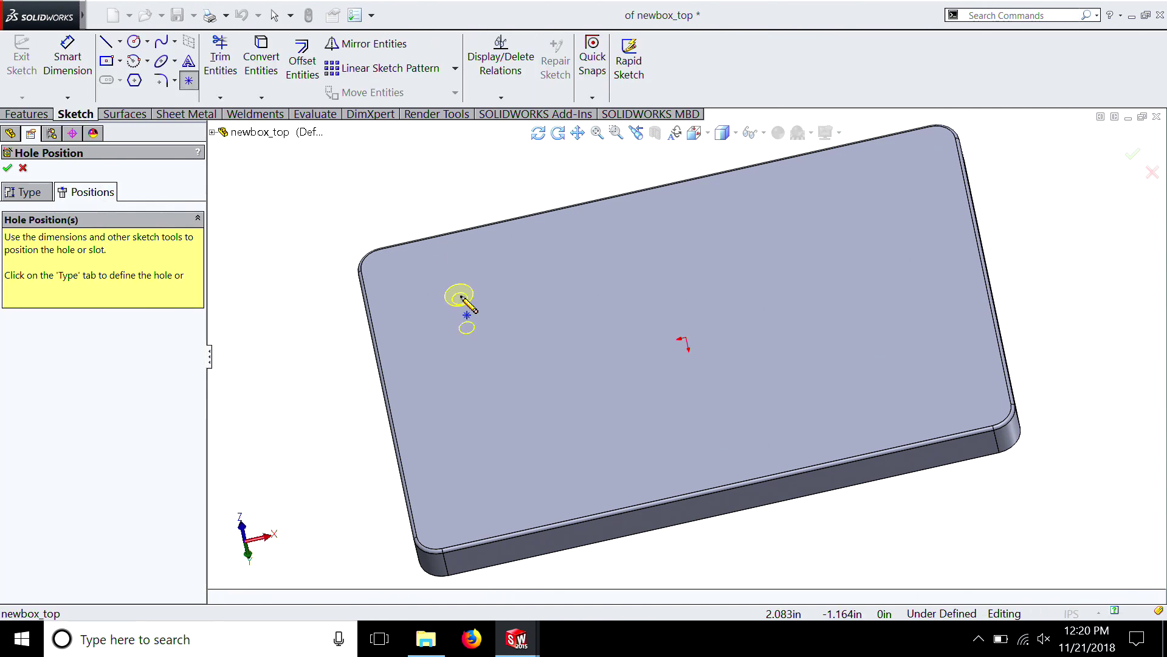
middle_drag(428, 305, 457, 361)
scroll(458, 363, down, 6)
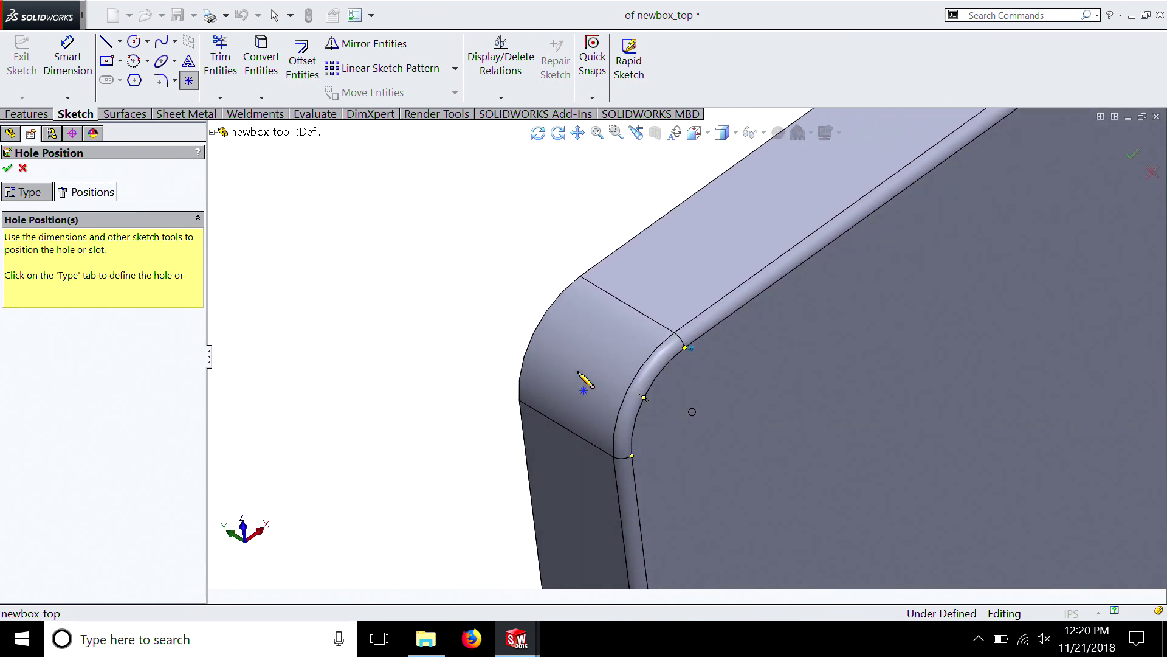
middle_drag(578, 370, 574, 359)
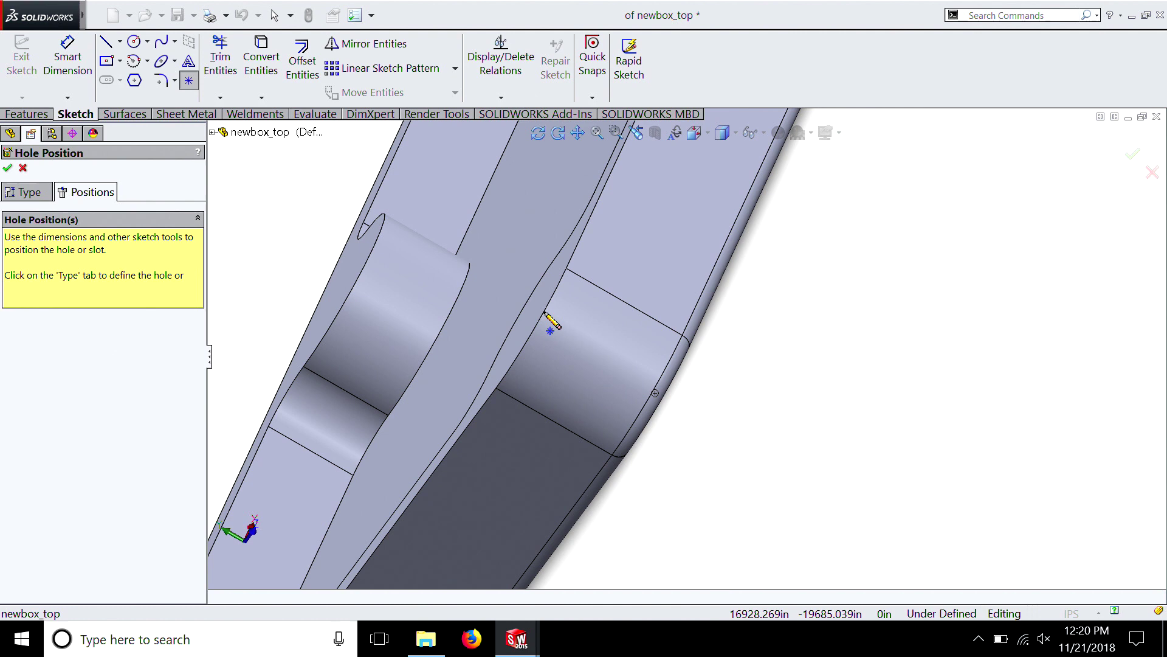
middle_drag(551, 318, 602, 366)
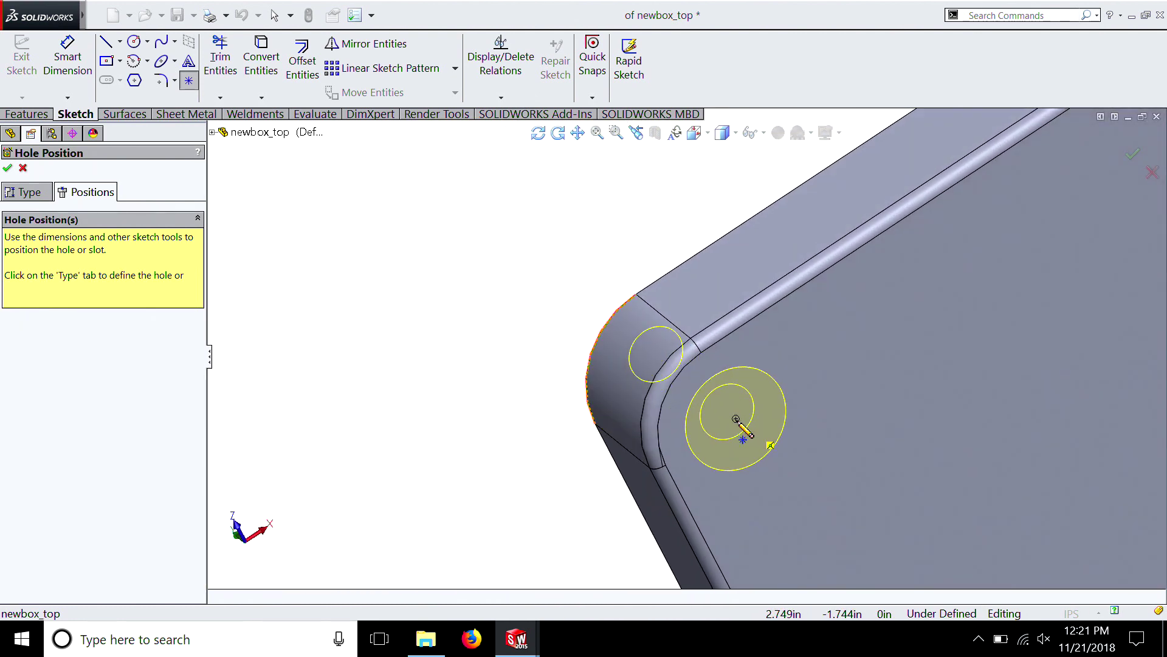
click(736, 420)
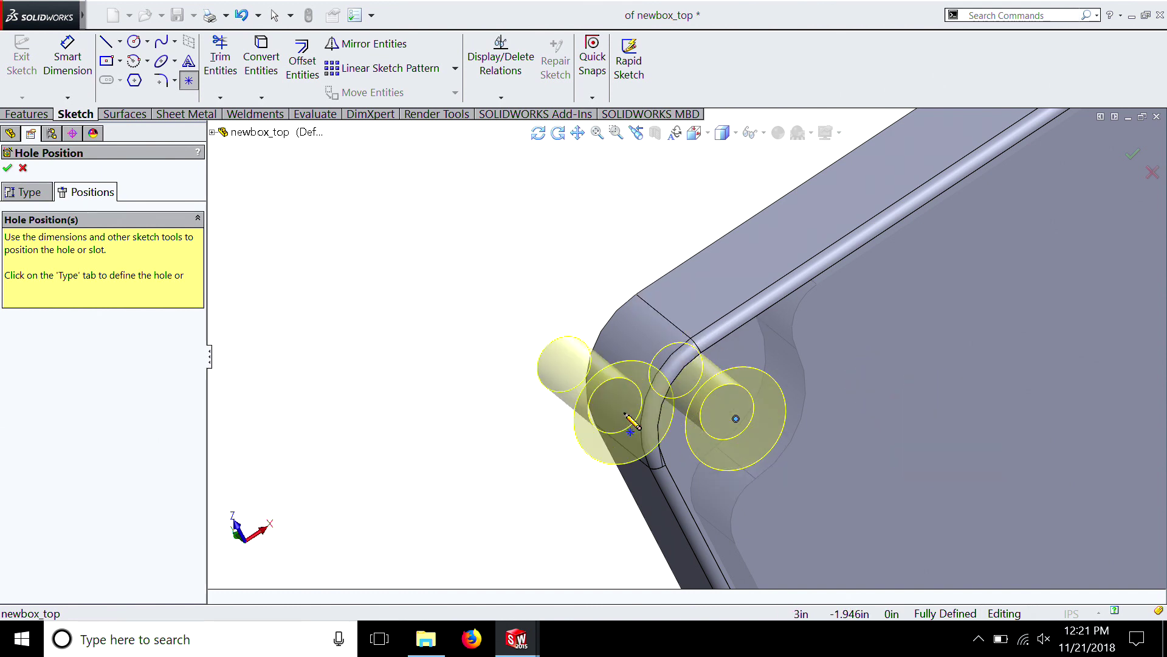
Place a second countersunk hole concentric with the next rounded corner along the same long side of the lid
key(ctrl+8)
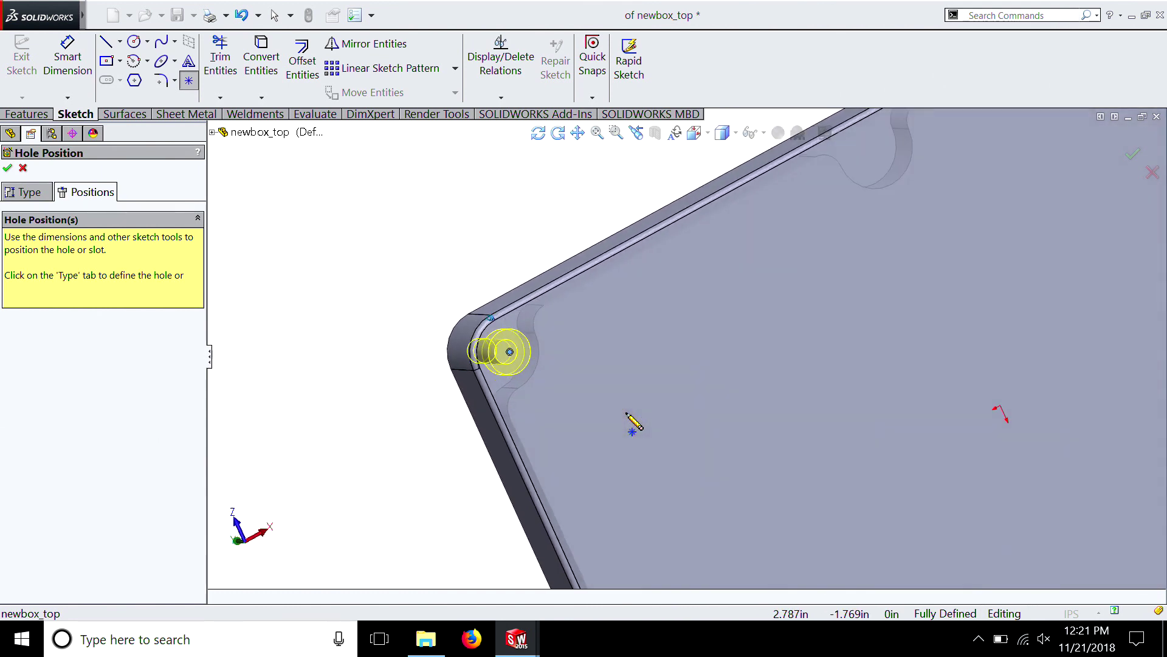
middle_drag(626, 414, 711, 298)
middle_drag(789, 380, 789, 380)
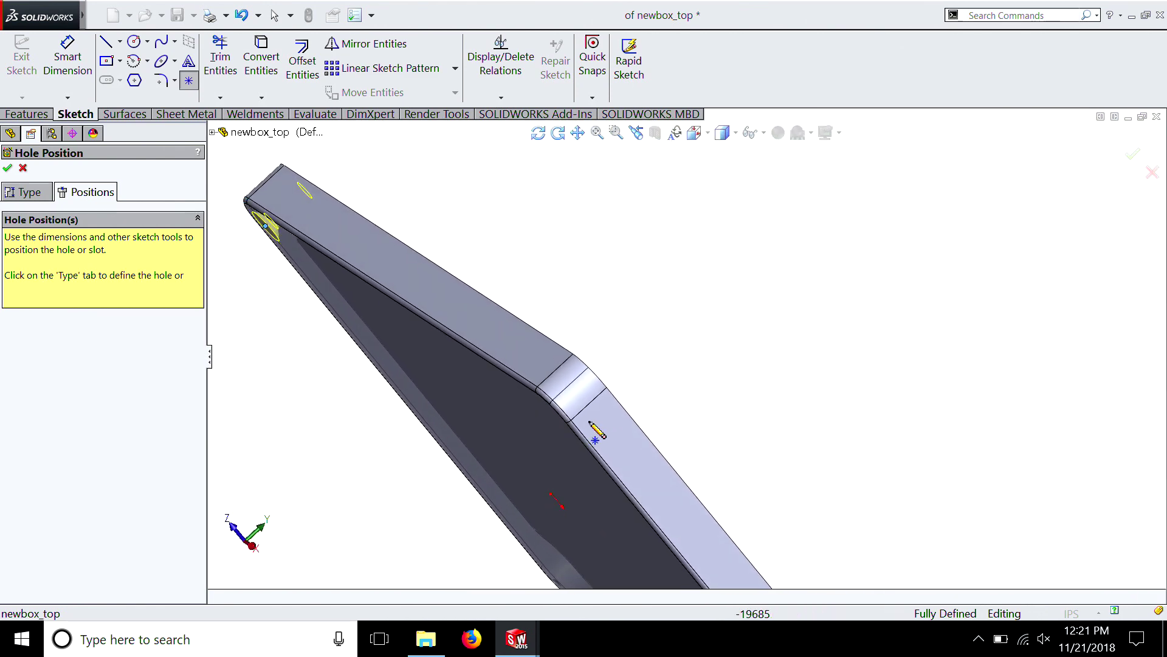
scroll(593, 413, down, 5)
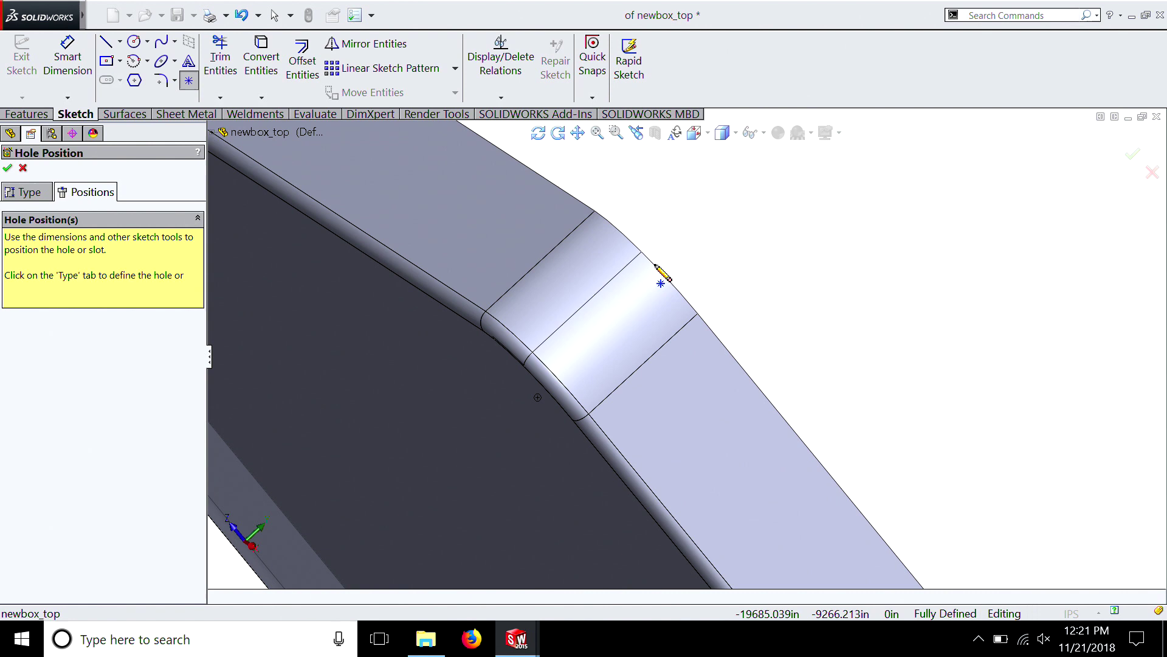
middle_drag(612, 344, 523, 390)
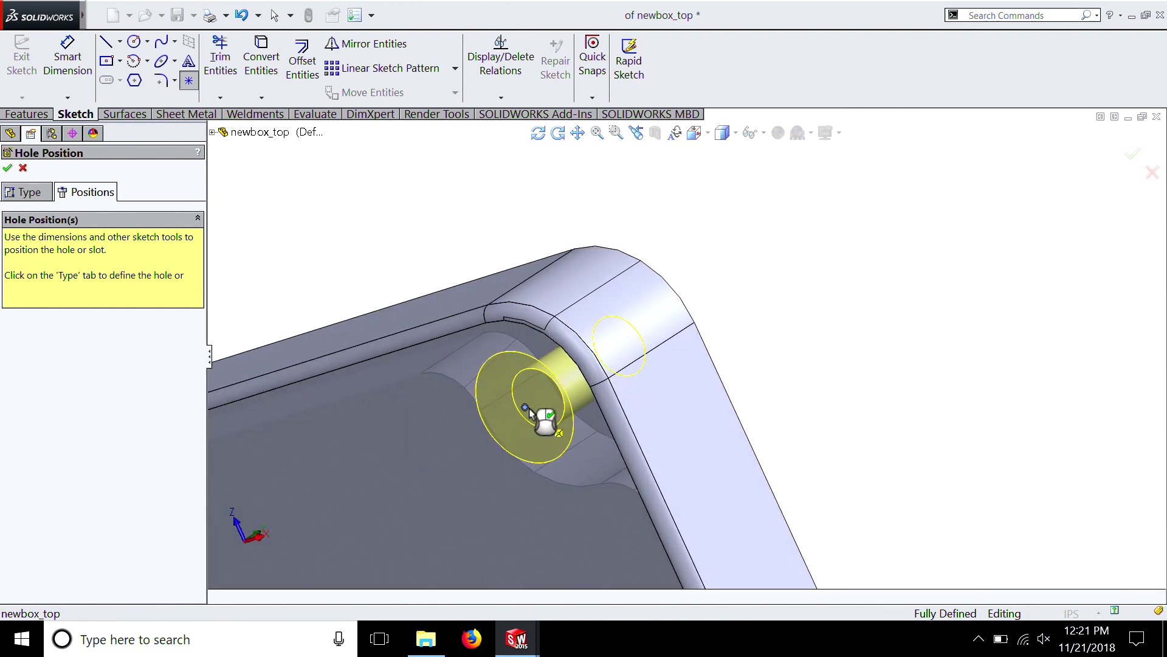
Place a third countersunk hole centred on the middle screw boss between the two existing corner holes
scroll(778, 416, up, 8)
middle_drag(777, 416, 629, 397)
scroll(665, 464, up, 2)
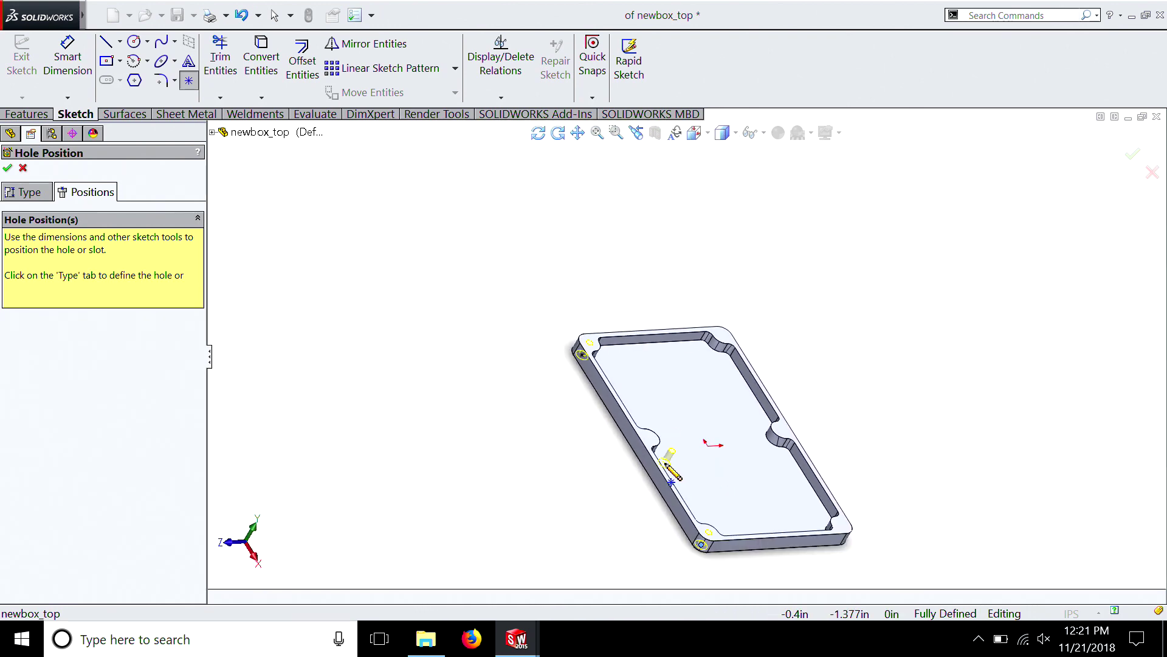
scroll(667, 466, down, 6)
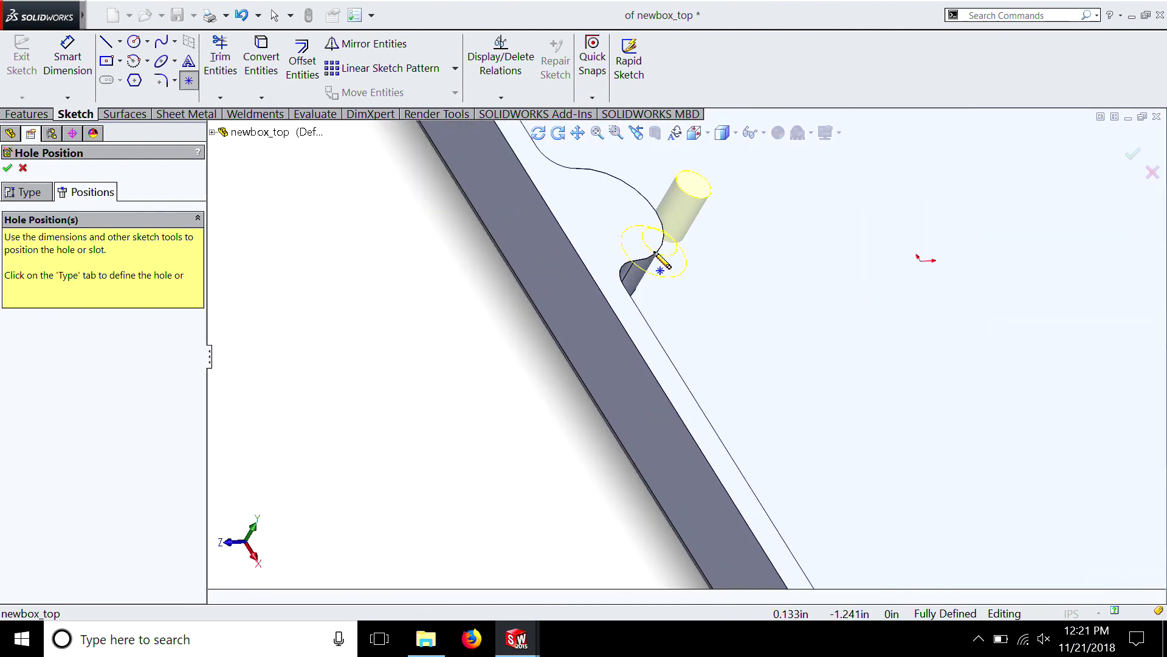
middle_drag(656, 253, 442, 317)
middle_drag(534, 326, 599, 298)
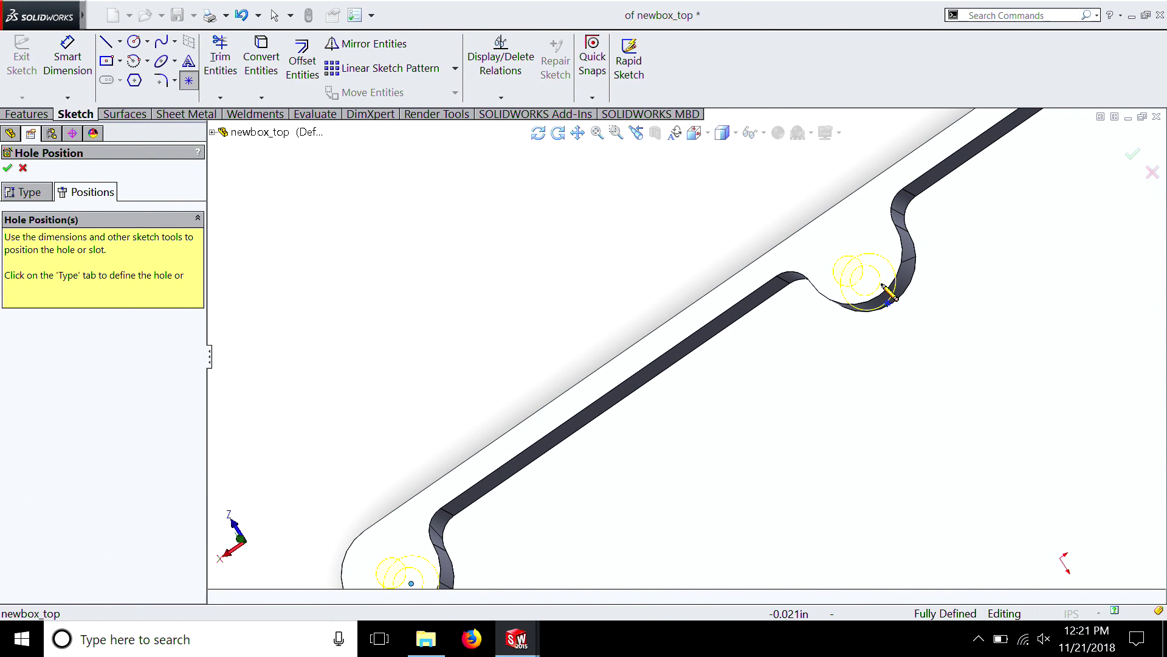
scroll(891, 295, down, 5)
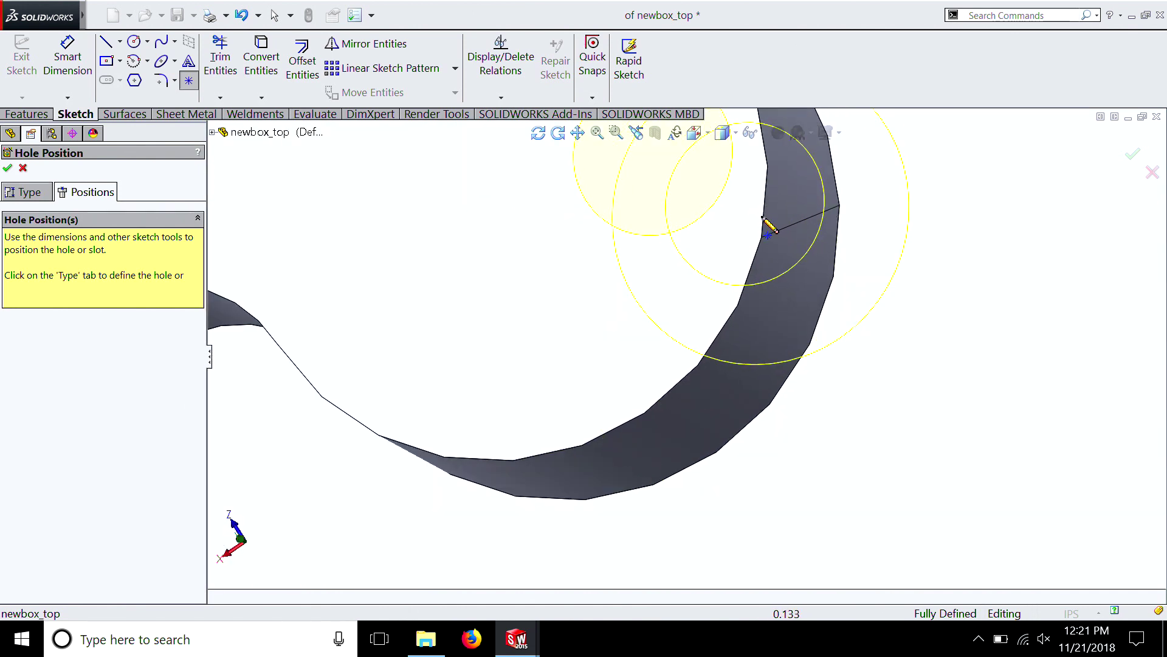
middle_drag(694, 364, 716, 391)
scroll(696, 373, up, 3)
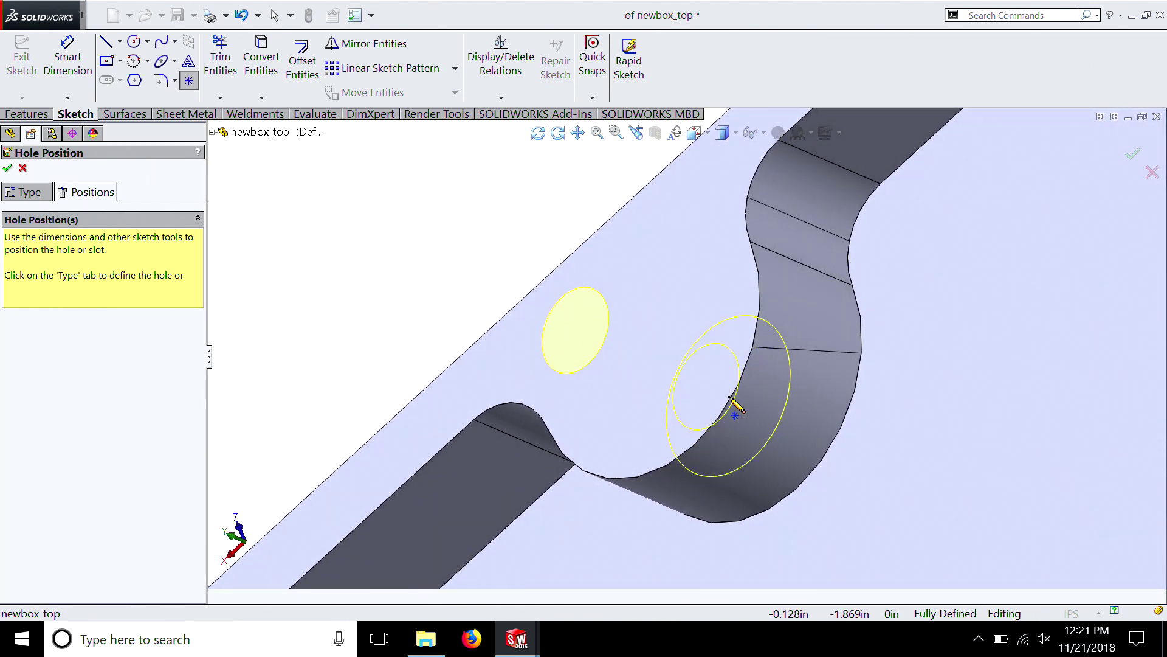
key(ctrl+8)
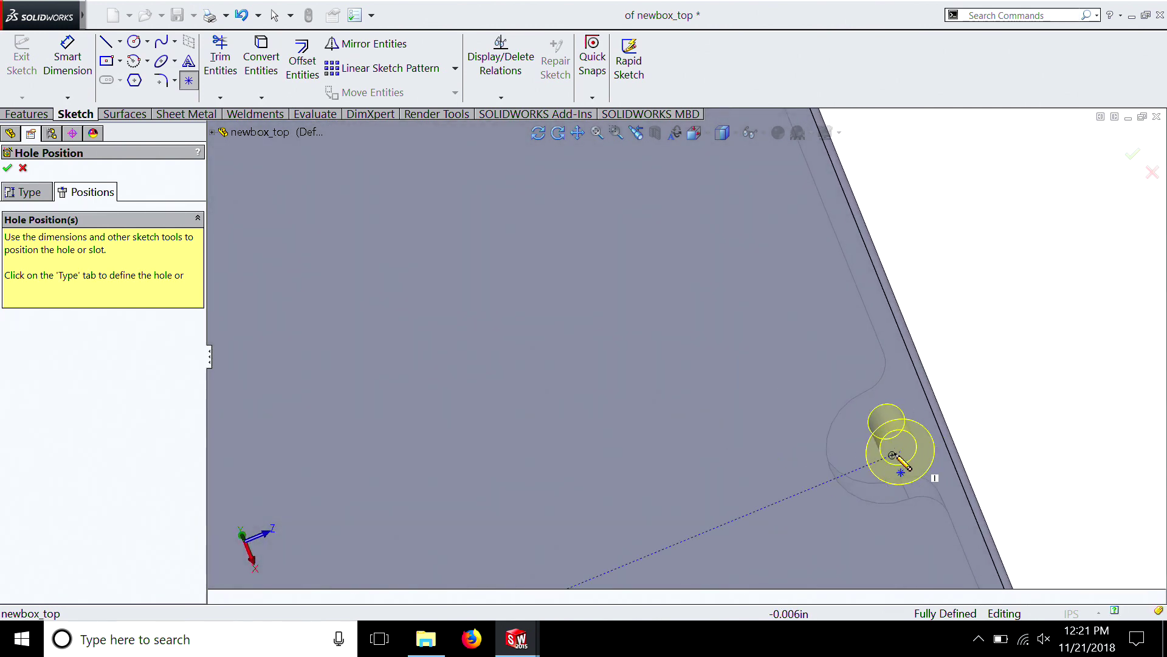
Place a fourth countersunk hole centred on a corner screw boss on the lid's opposite long side
scroll(929, 489, up, 6)
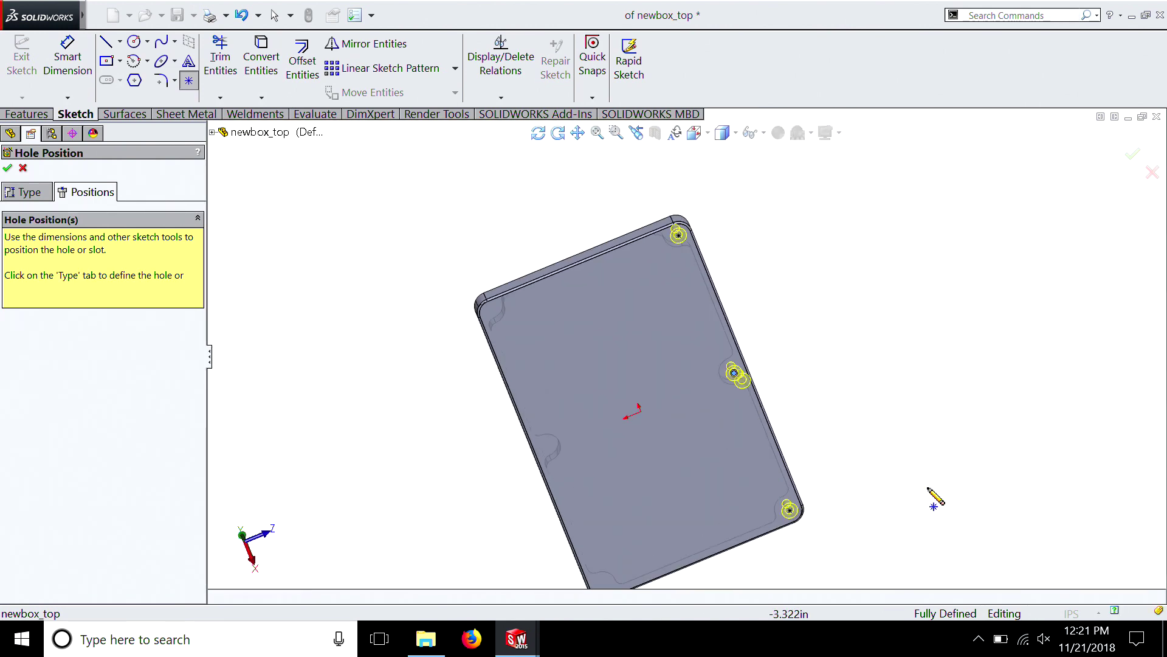
mouse_move(930, 489)
middle_down()
mouse_move(792, 467)
mouse_move(818, 425)
middle_up()
scroll(822, 401, down, 7)
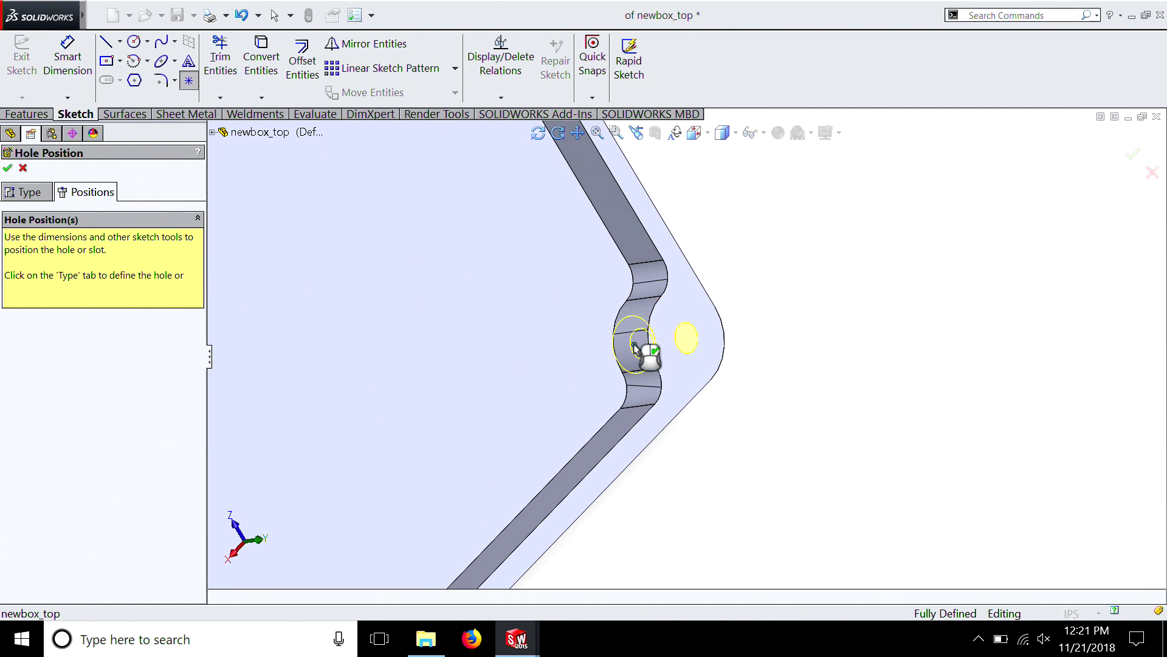
scroll(634, 348, down, 6)
Place a fifth countersunk hole centred on the middle screw boss of the opposite long side
scroll(636, 410, up, 4)
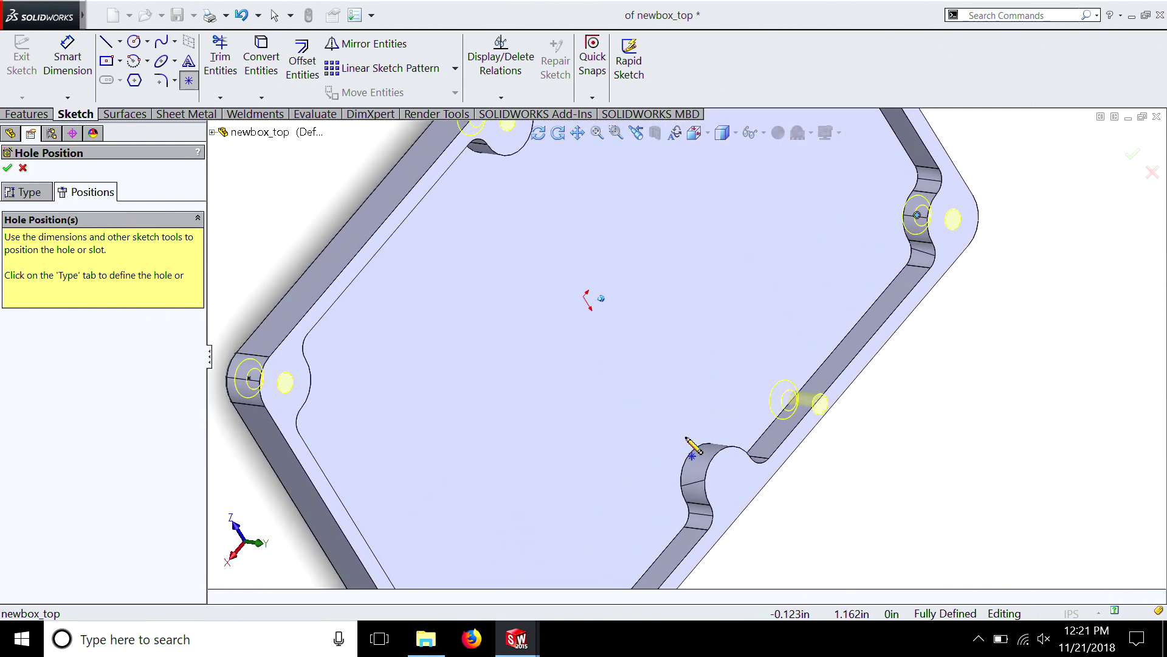
scroll(687, 437, up, 1)
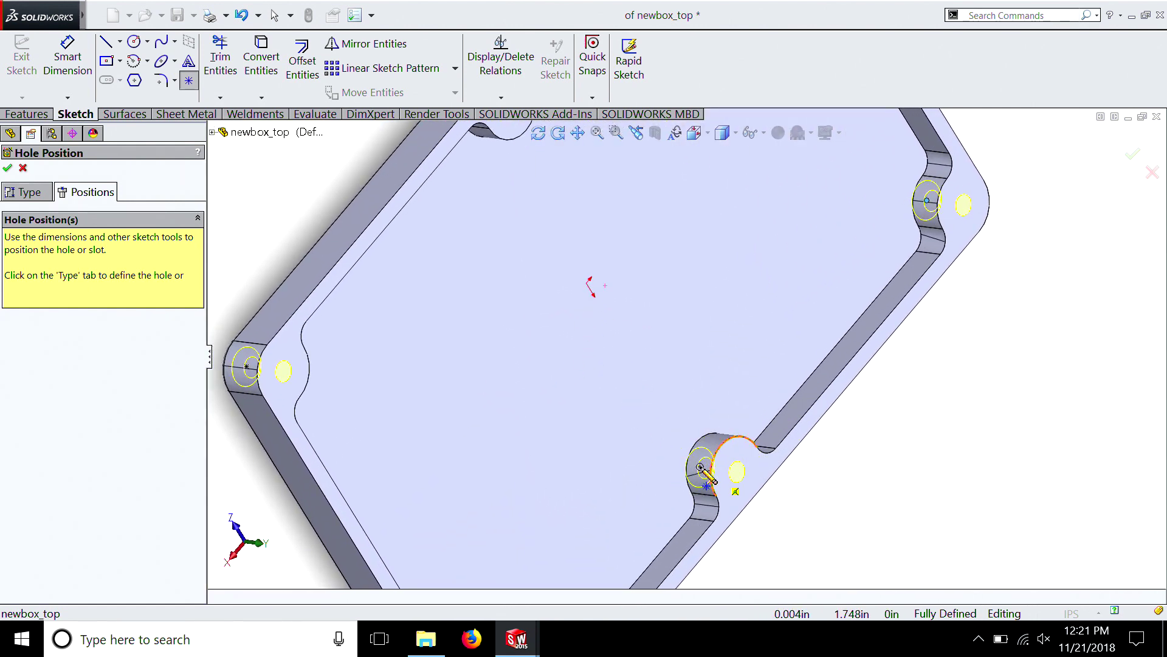
scroll(701, 467, up, 4)
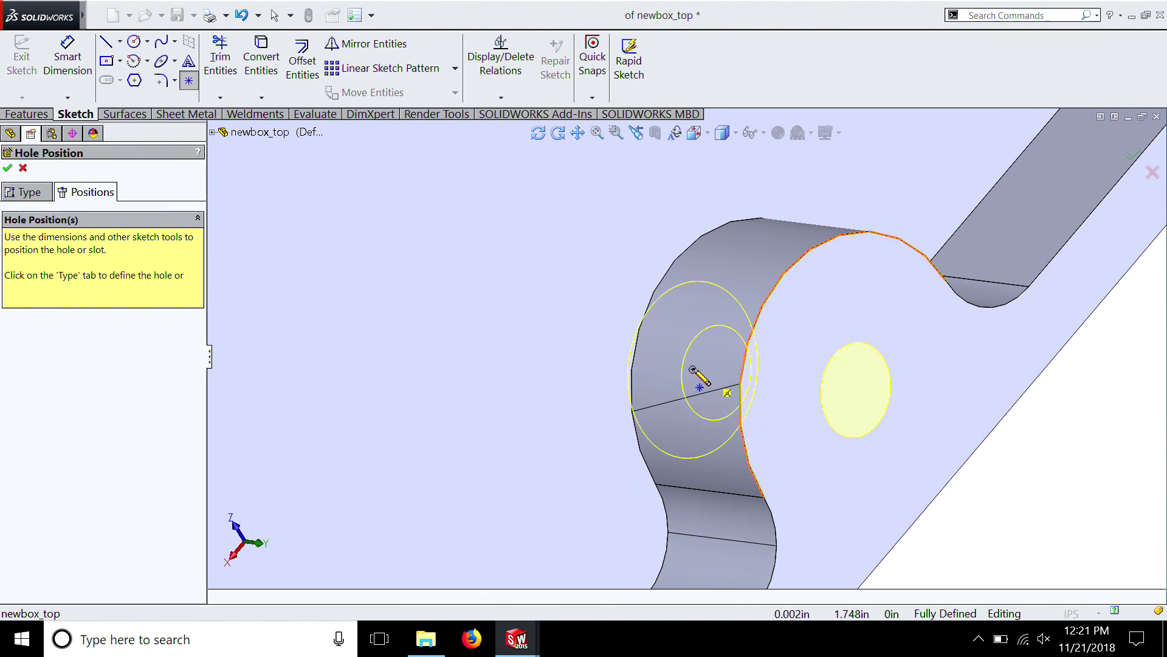
click(693, 369)
scroll(699, 377, down, 5)
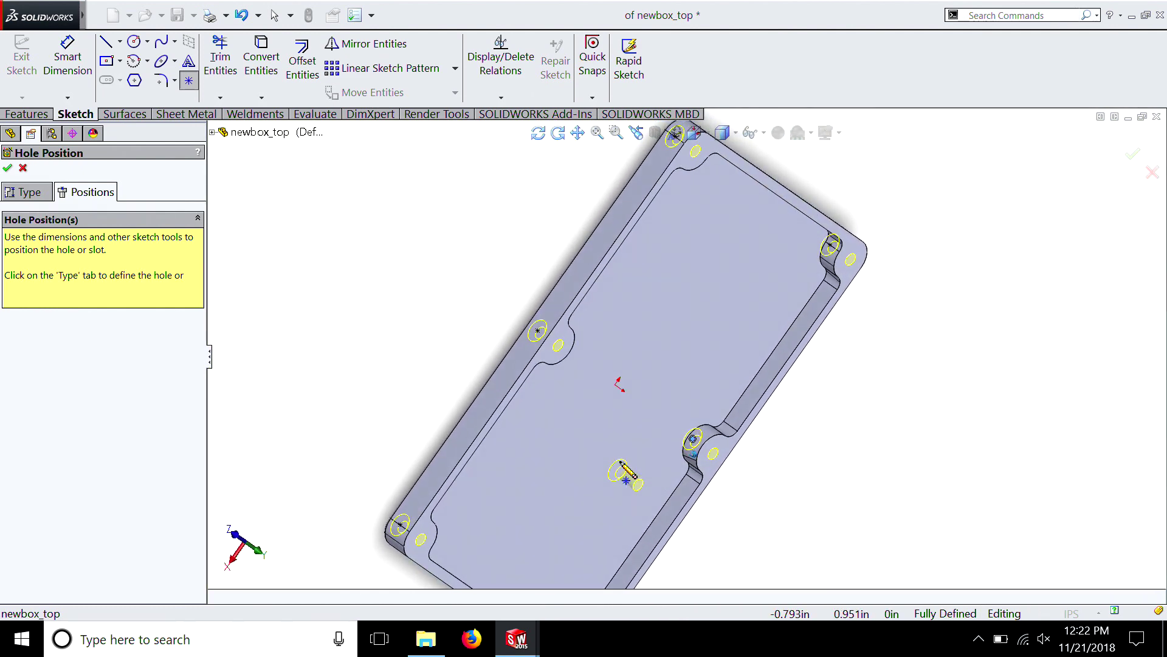
Place the sixth countersunk hole on the remaining corner boss and finish the countersink feature
scroll(622, 463, up, 6)
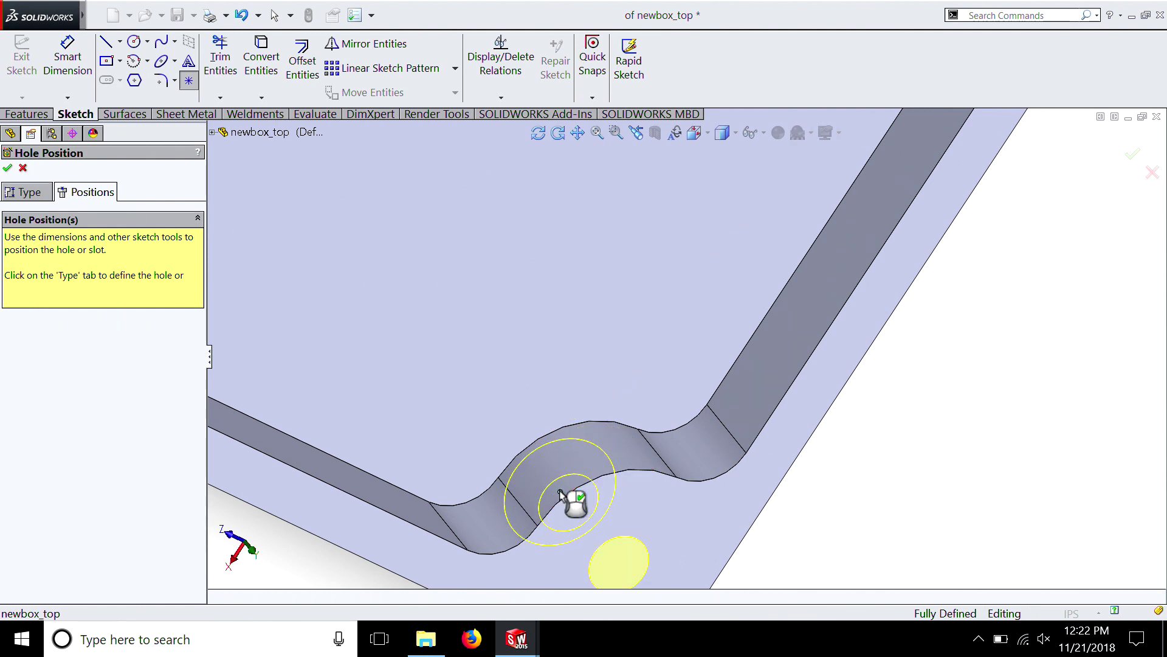
scroll(569, 487, up, 7)
middle_drag(568, 487, 571, 485)
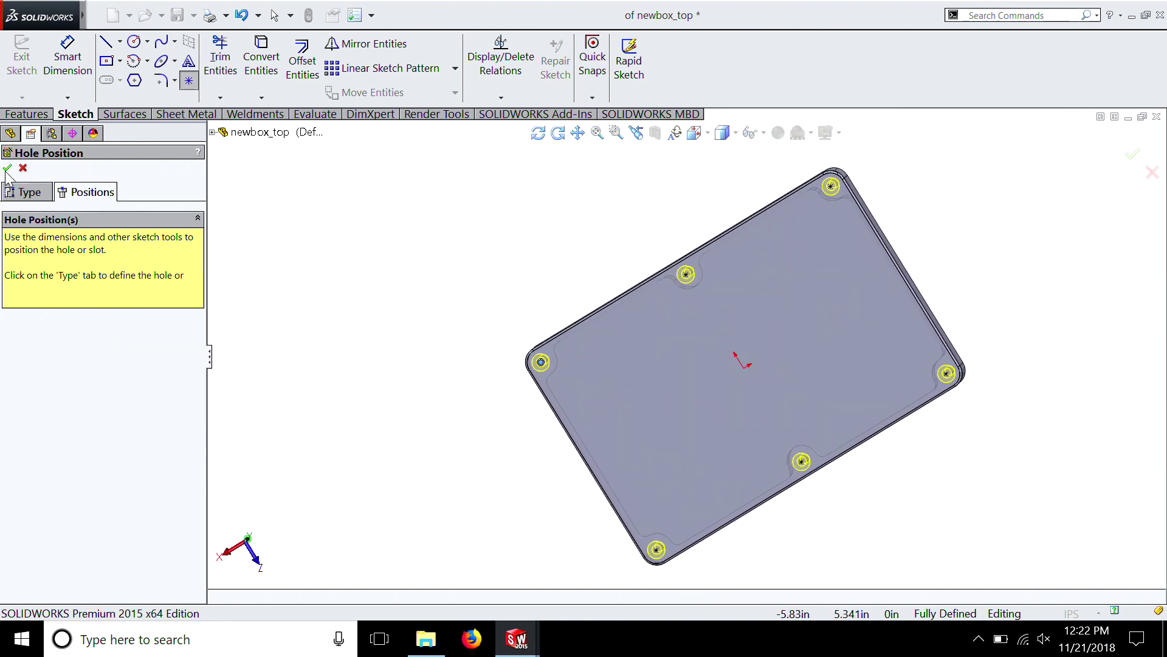
key(Return)
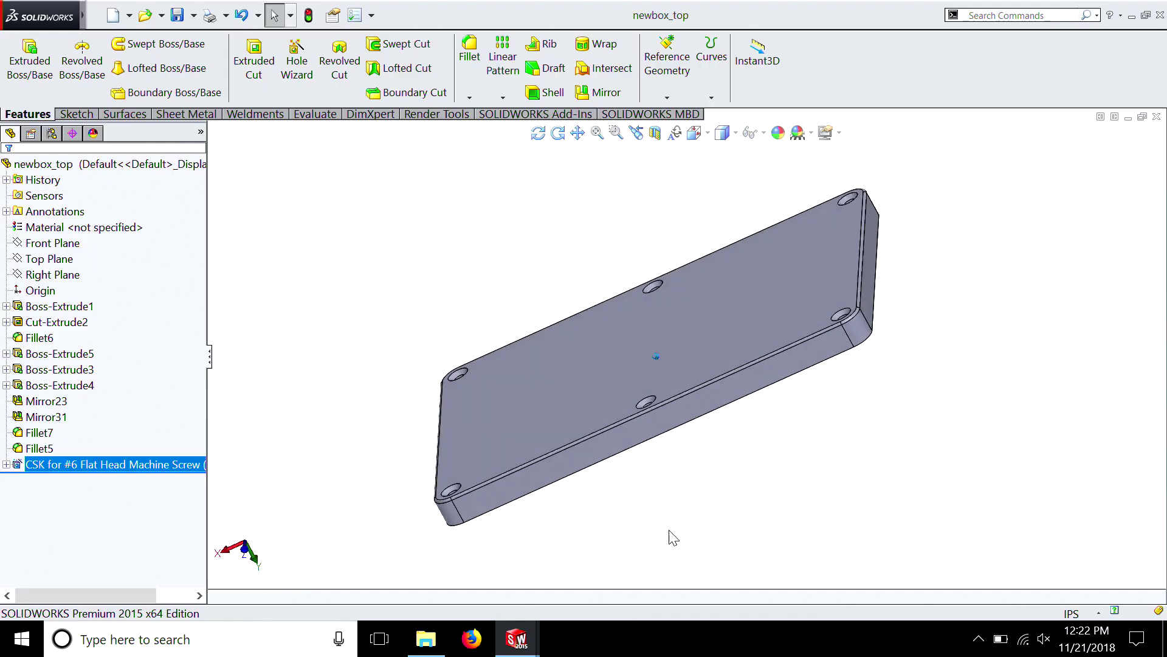
Switch to the open newbox_bottom part to view it
mouse_move(518, 638)
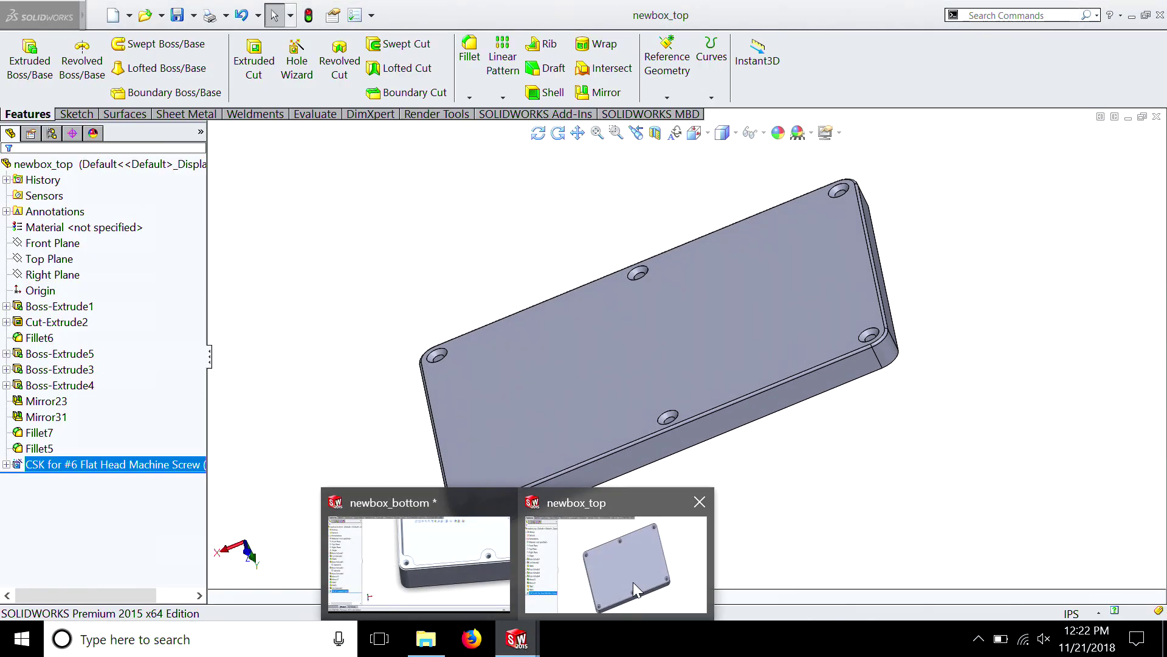
click(456, 560)
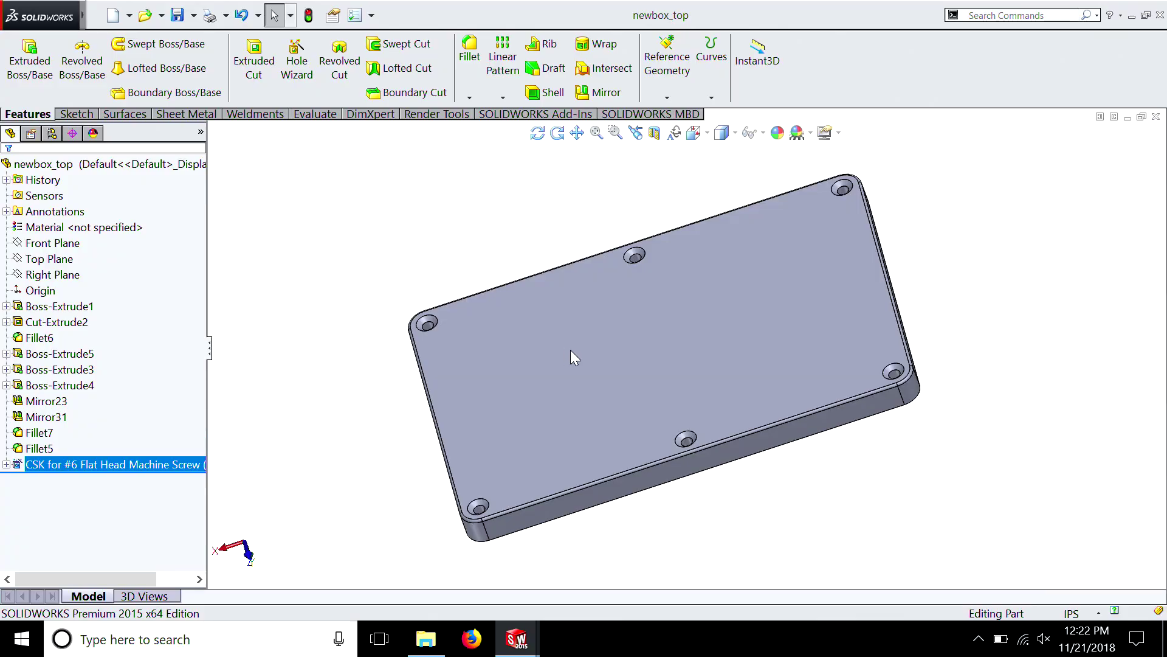
Assign the titanium alloy Ti-6Al-4V Solution treated and aged (SS) as the newbox_top part's material
right_click(110, 223)
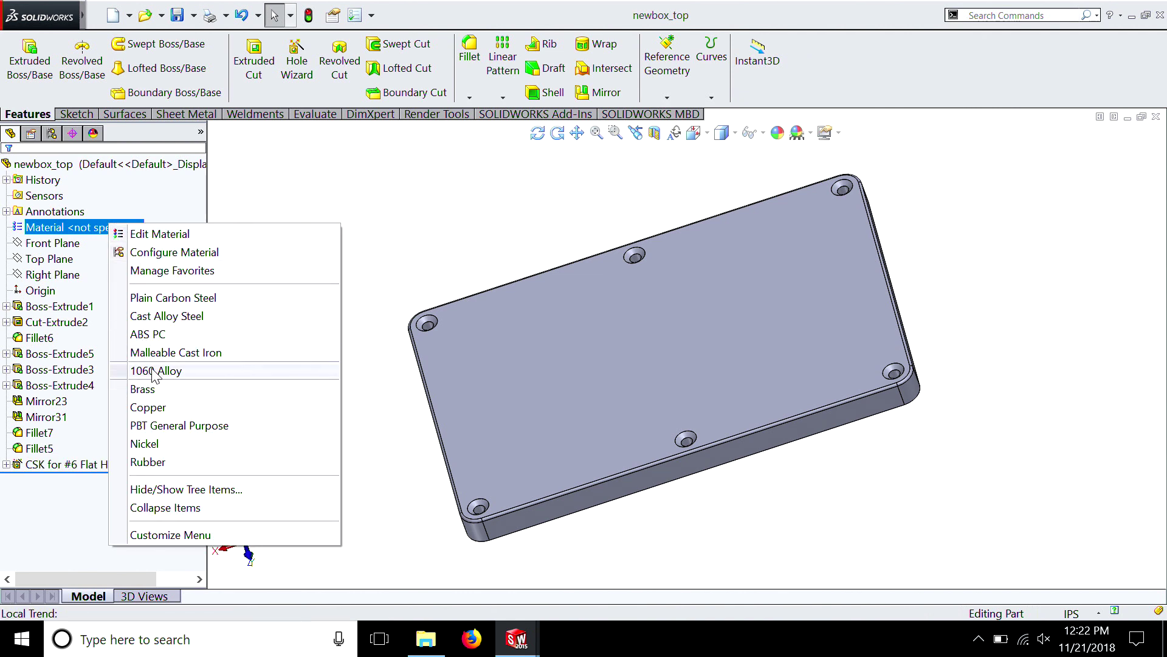
click(143, 233)
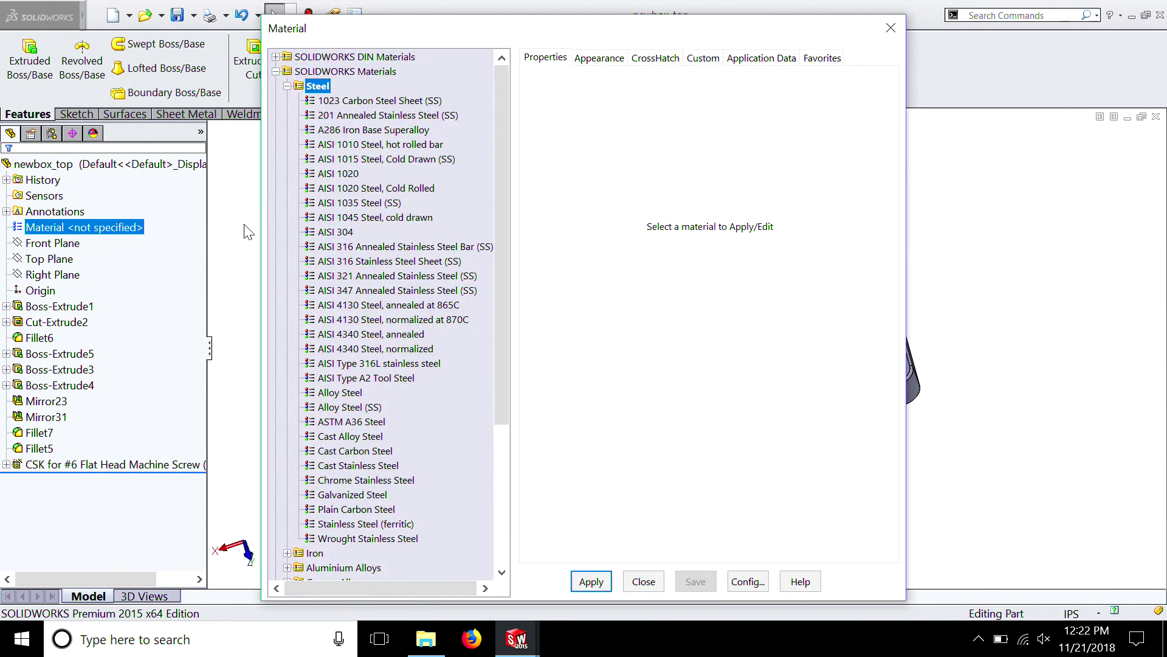
click(287, 86)
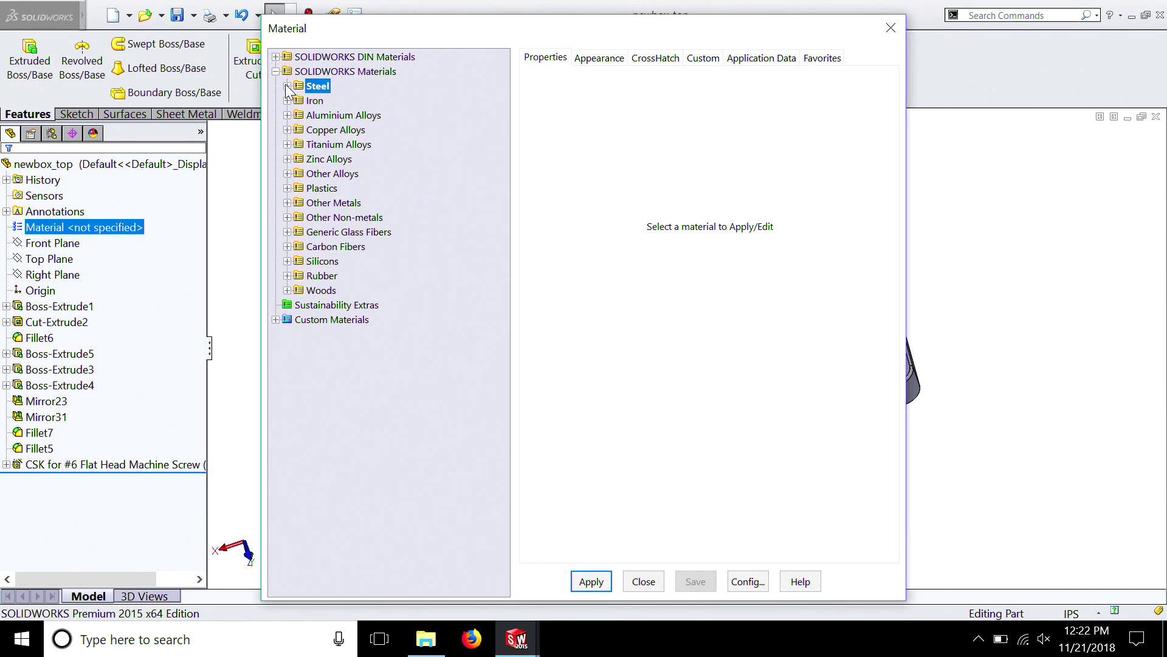
click(287, 144)
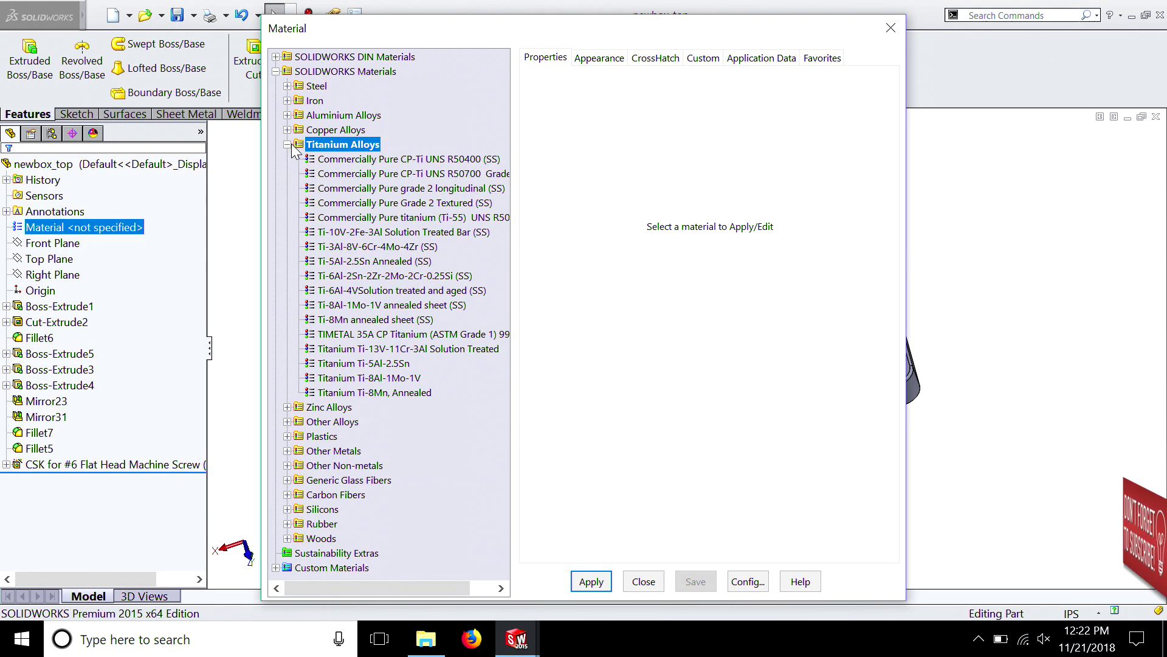
mouse_move(333, 291)
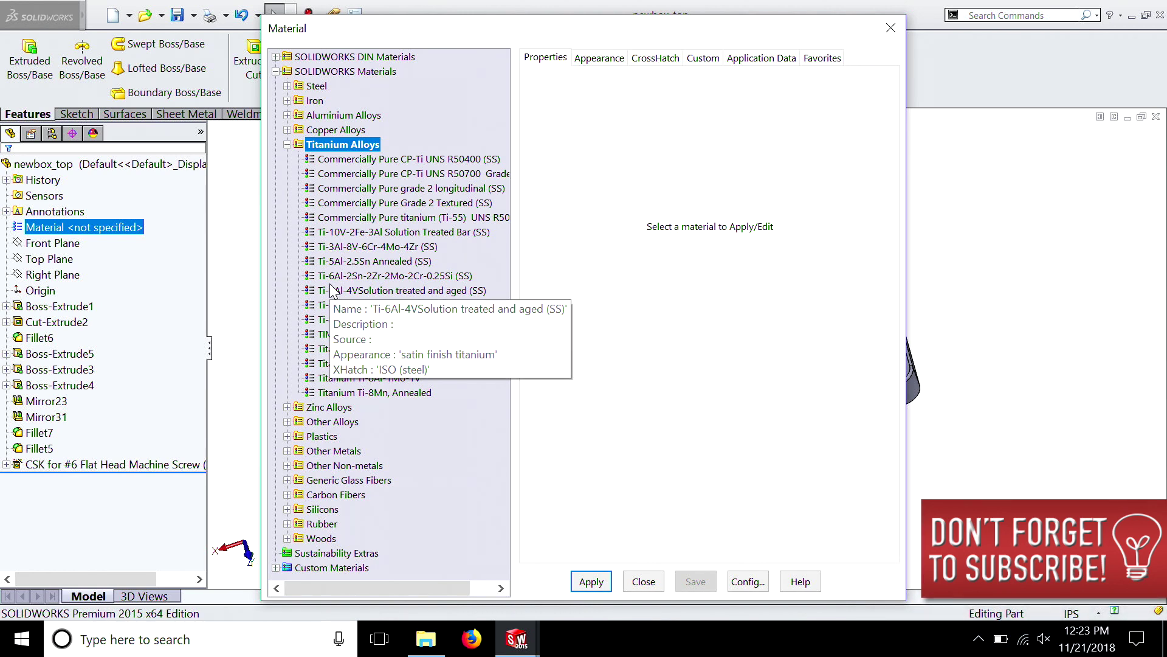
click(333, 290)
click(592, 583)
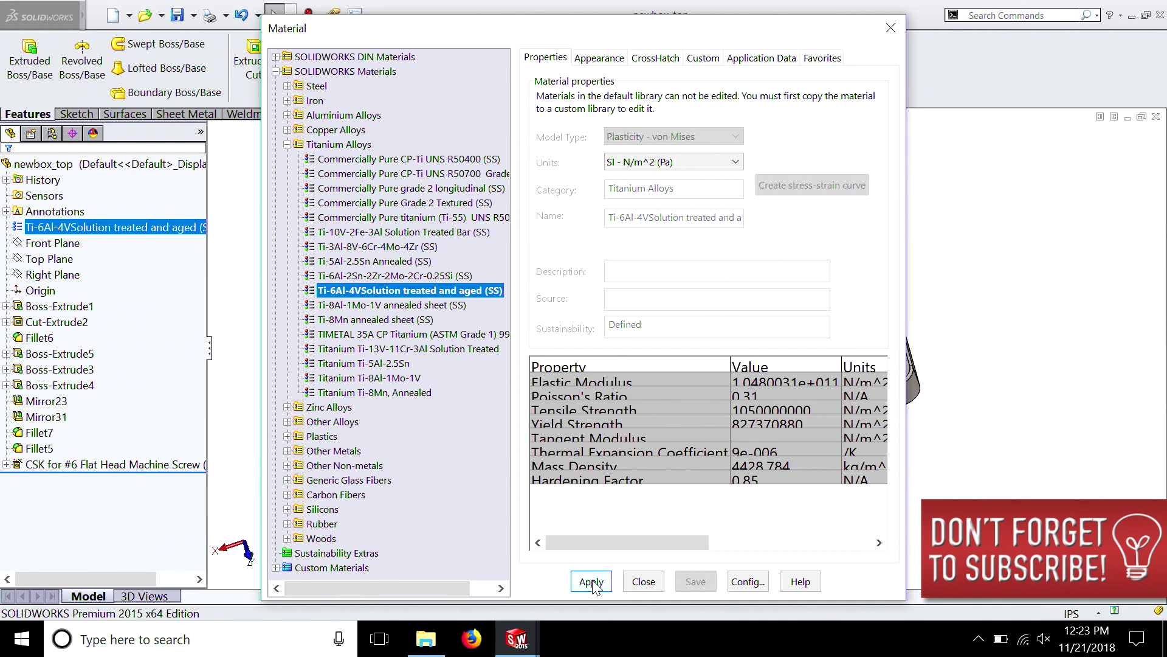
click(897, 17)
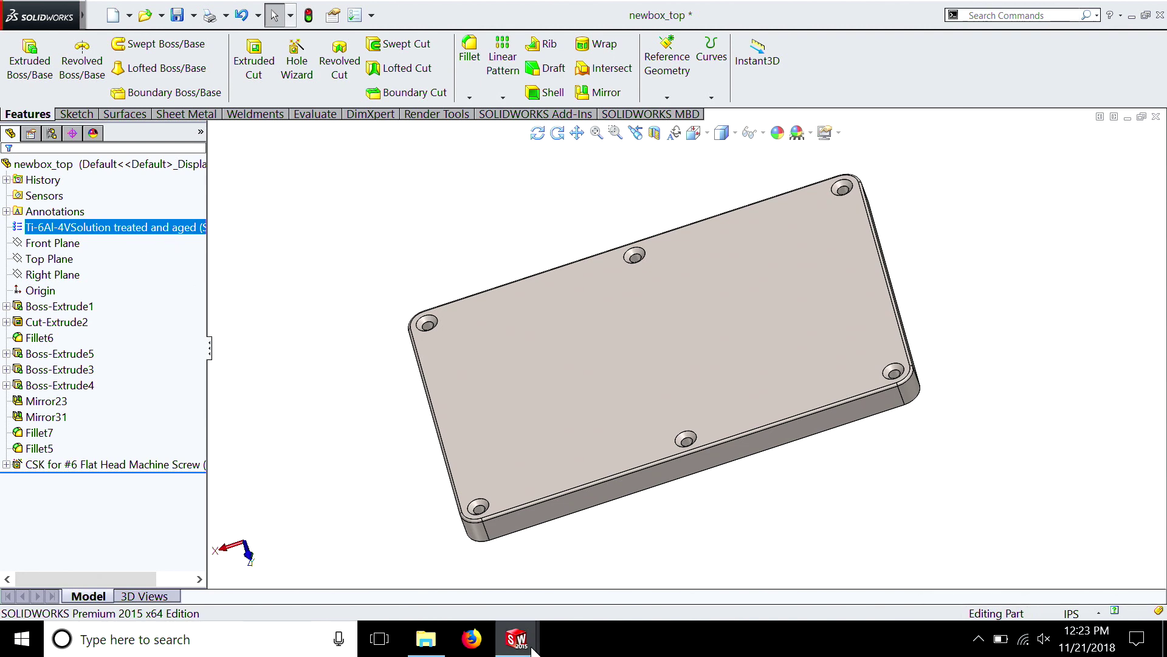
Switch to the newbox_bottom part and assign Ti-6Al-4V Solution treated and aged (SS) as its material
mouse_move(516, 639)
click(427, 570)
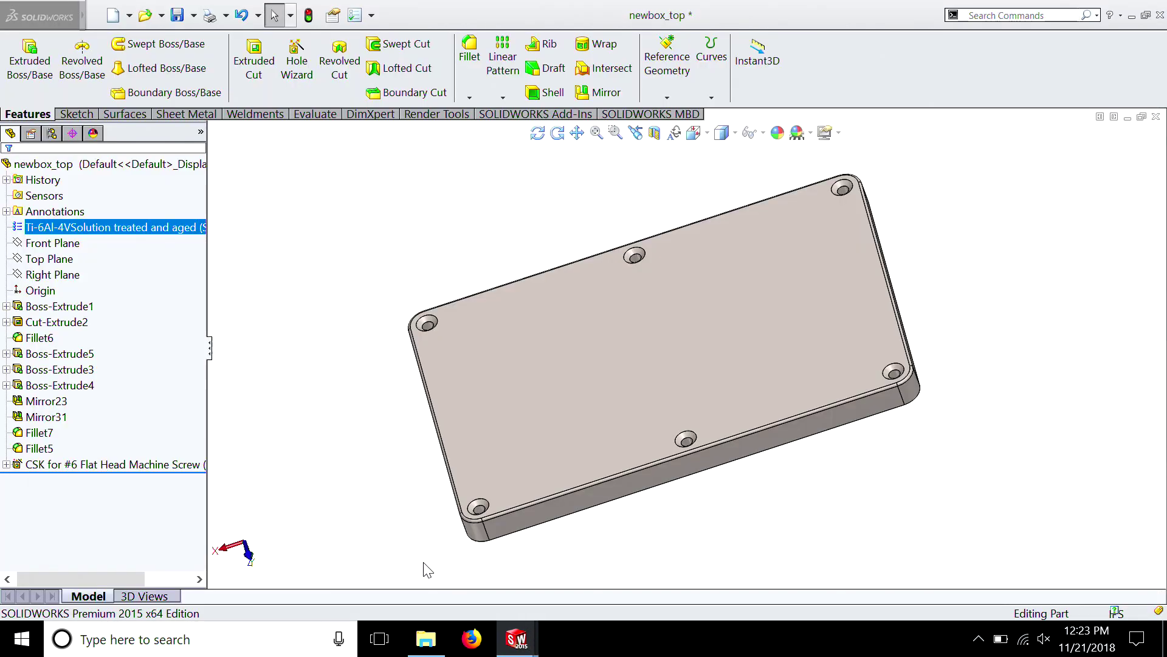
right_click(76, 233)
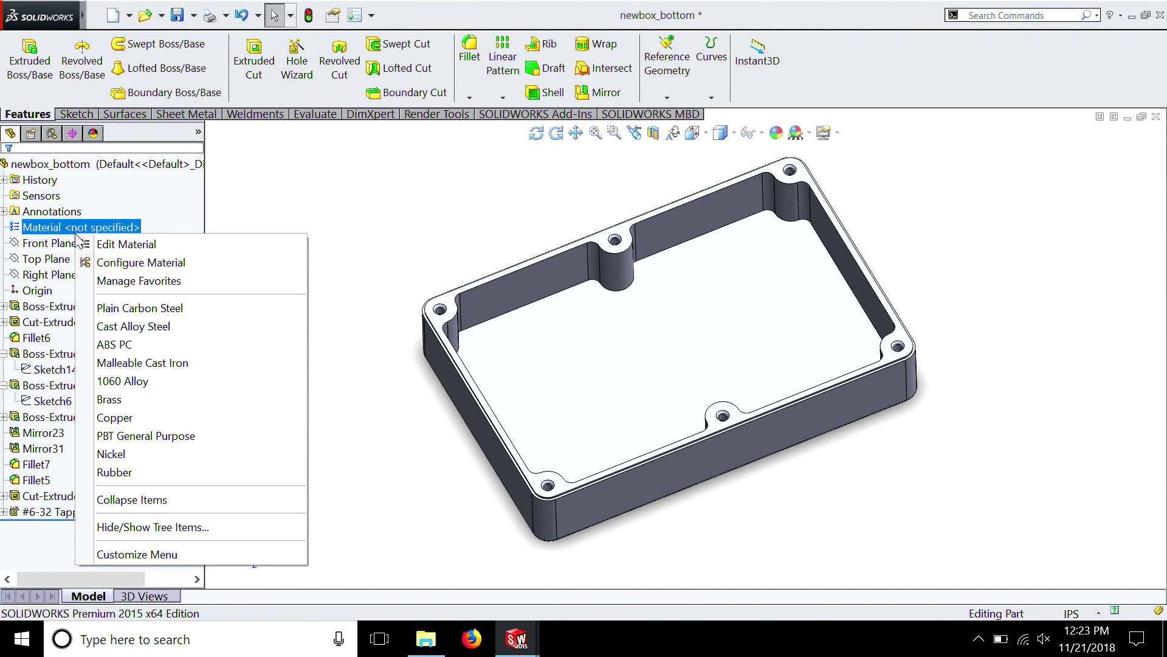
click(111, 245)
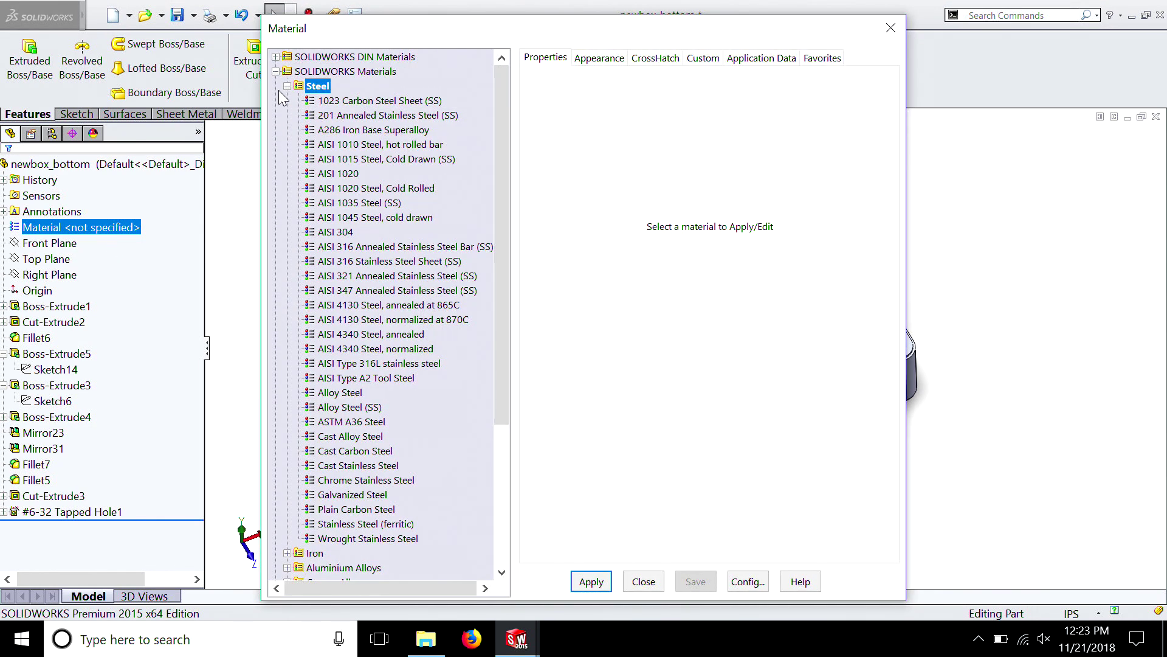
click(287, 86)
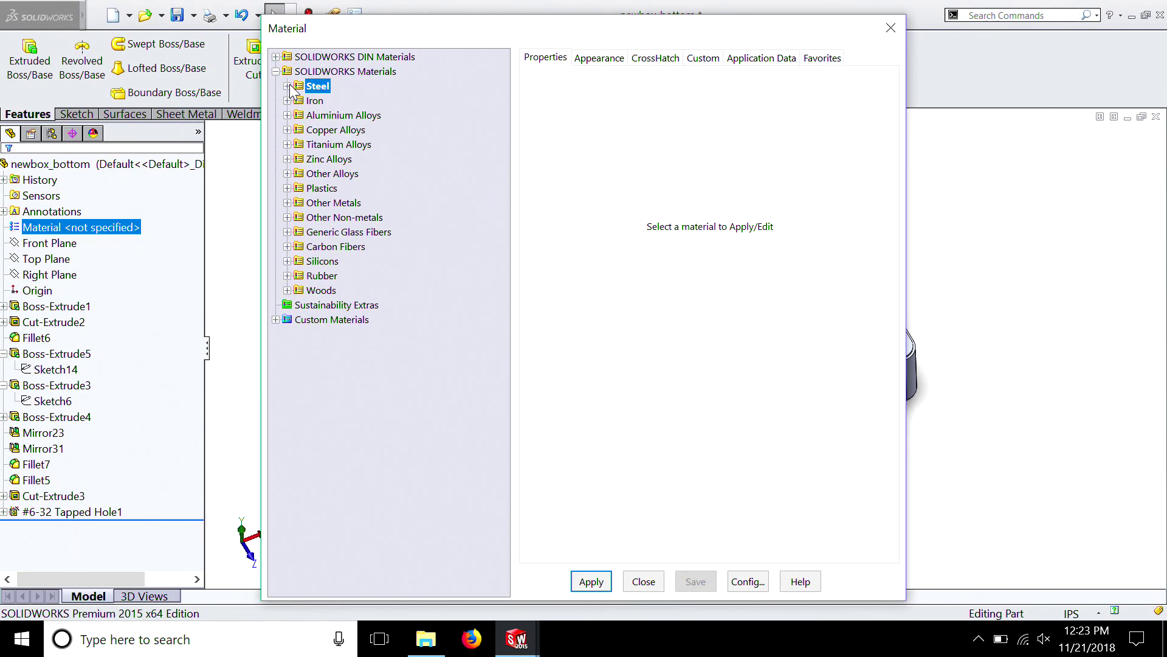
click(288, 146)
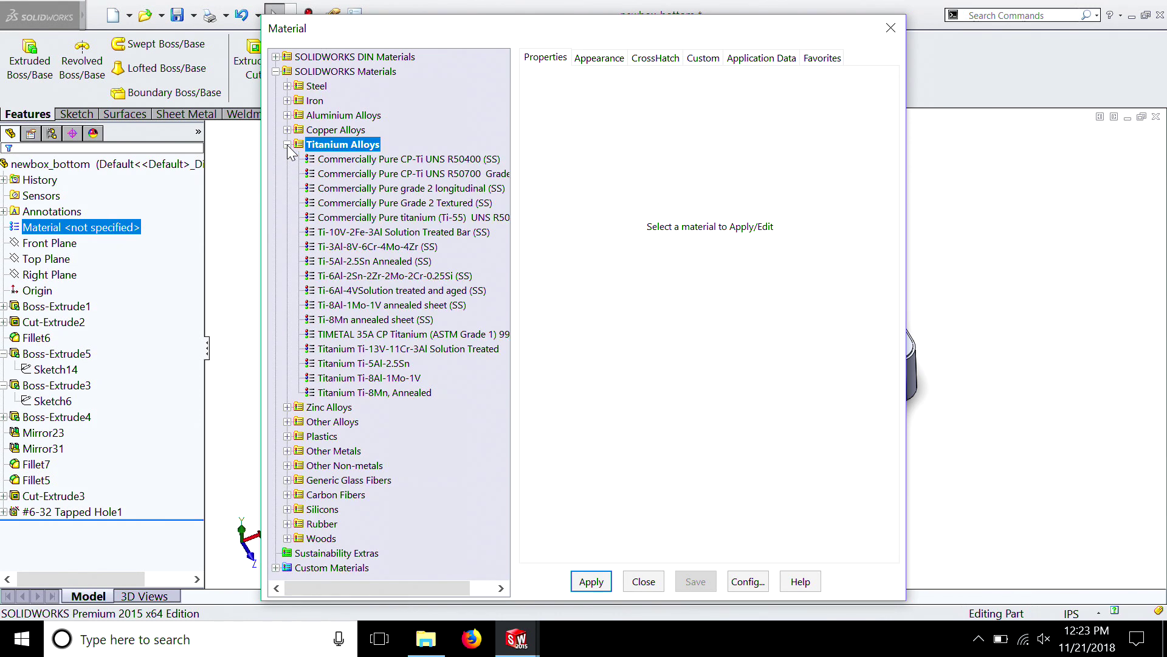
click(338, 290)
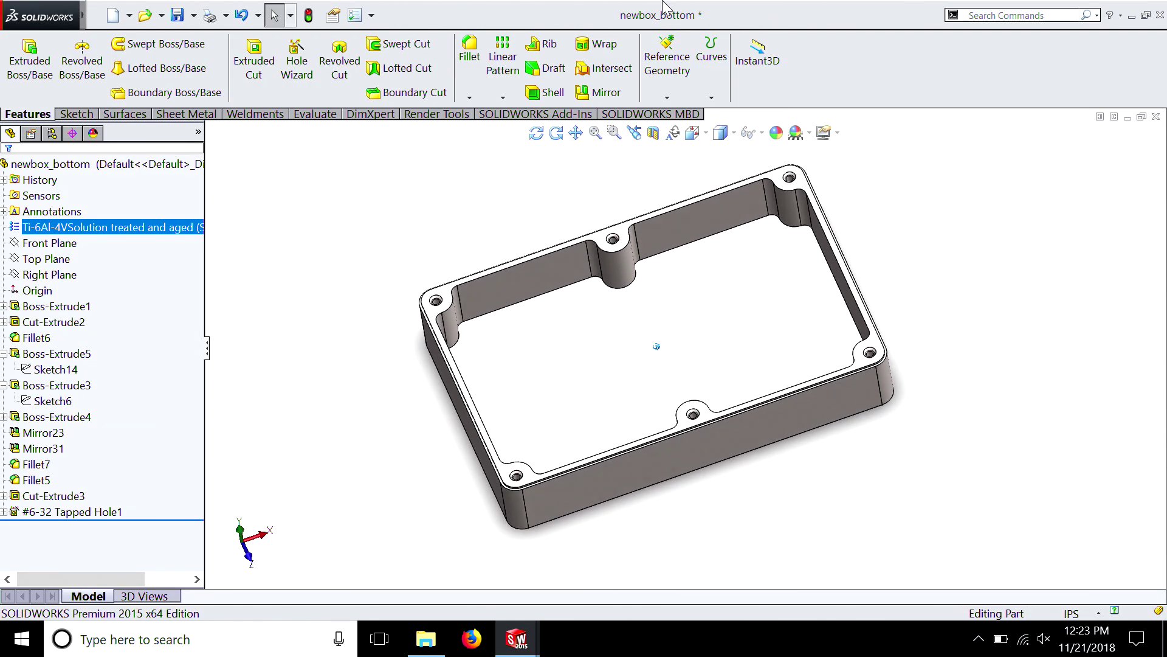
Set the colour of newbox_bottom's satin finish titanium appearance to red
click(94, 134)
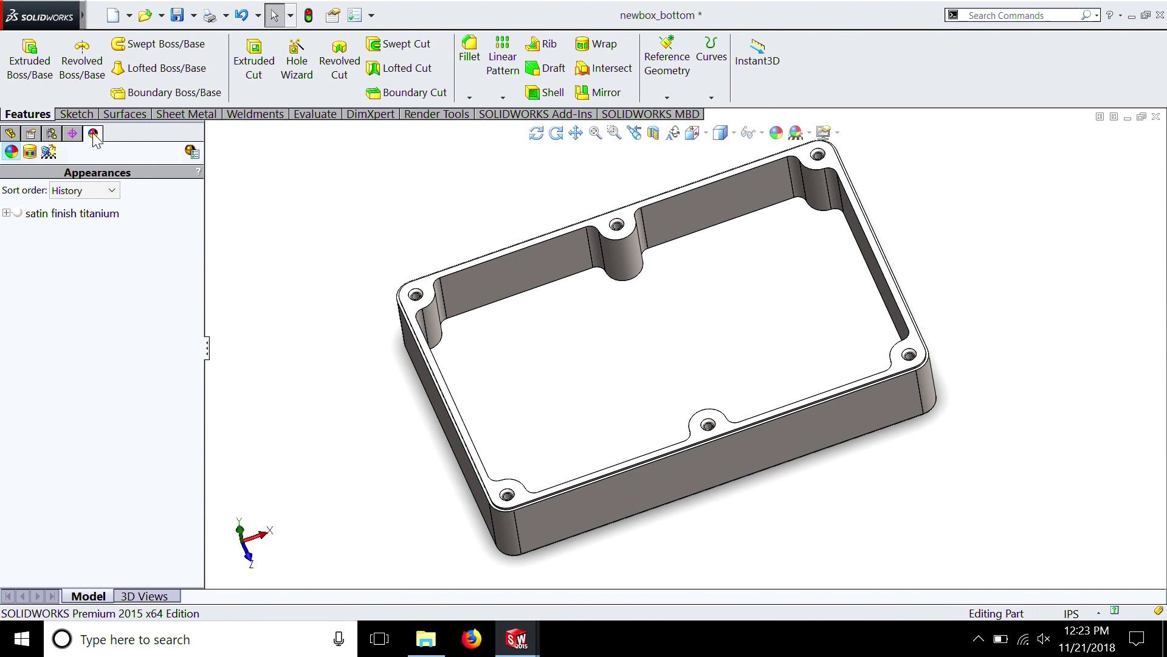
click(24, 216)
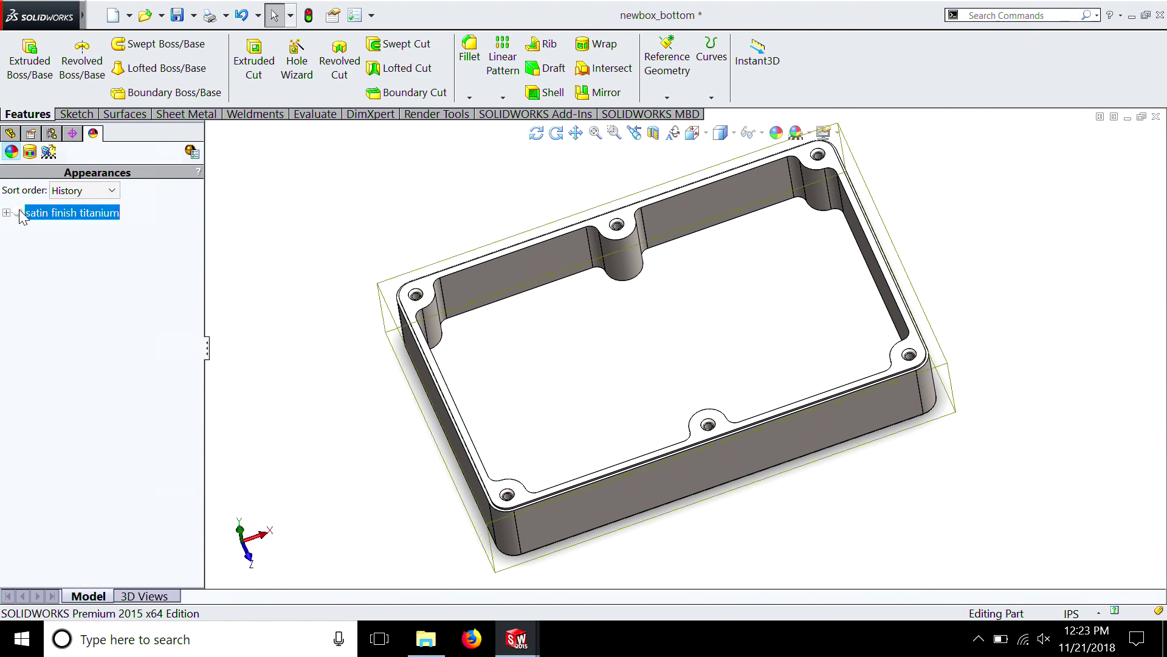
double_click(19, 210)
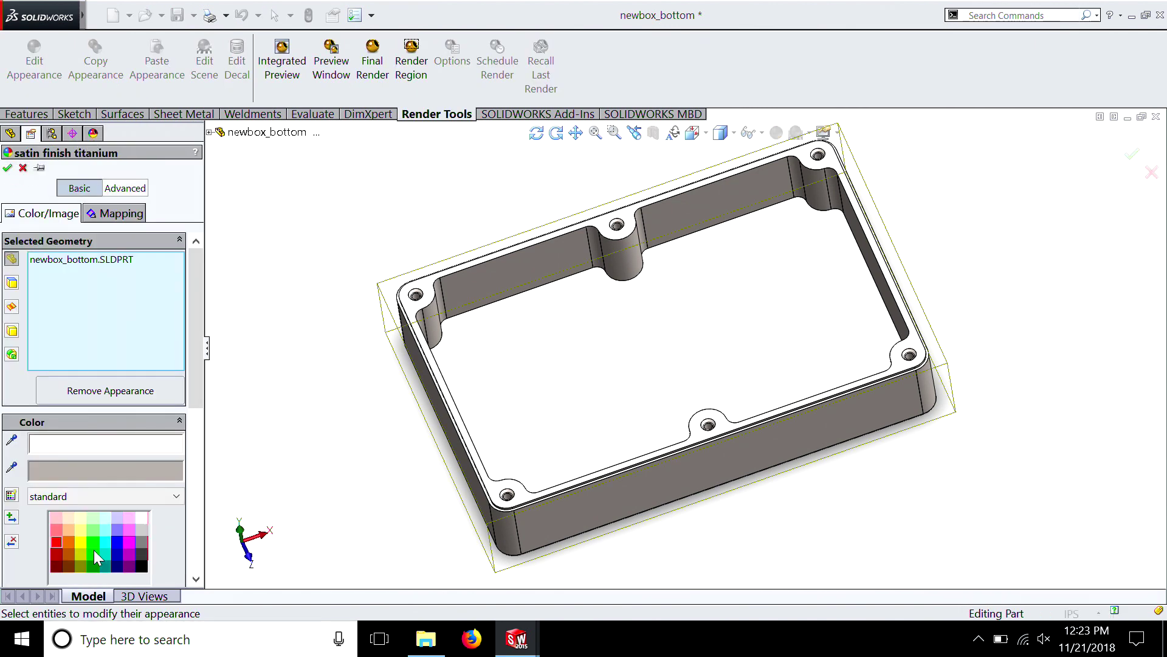
click(56, 542)
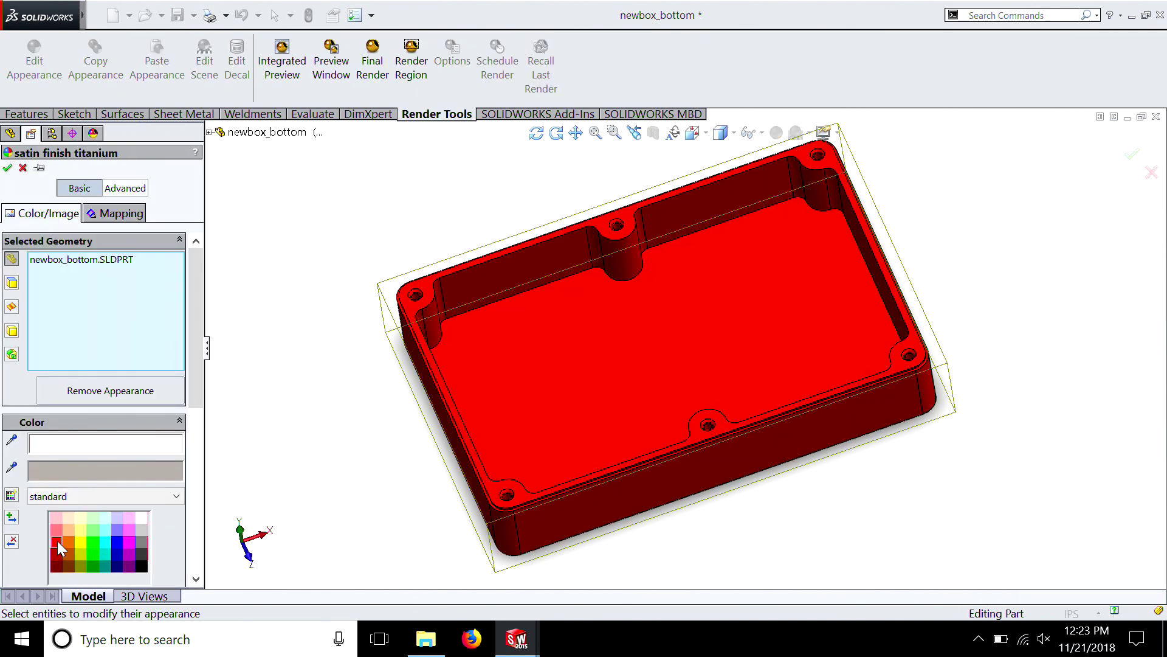
click(8, 169)
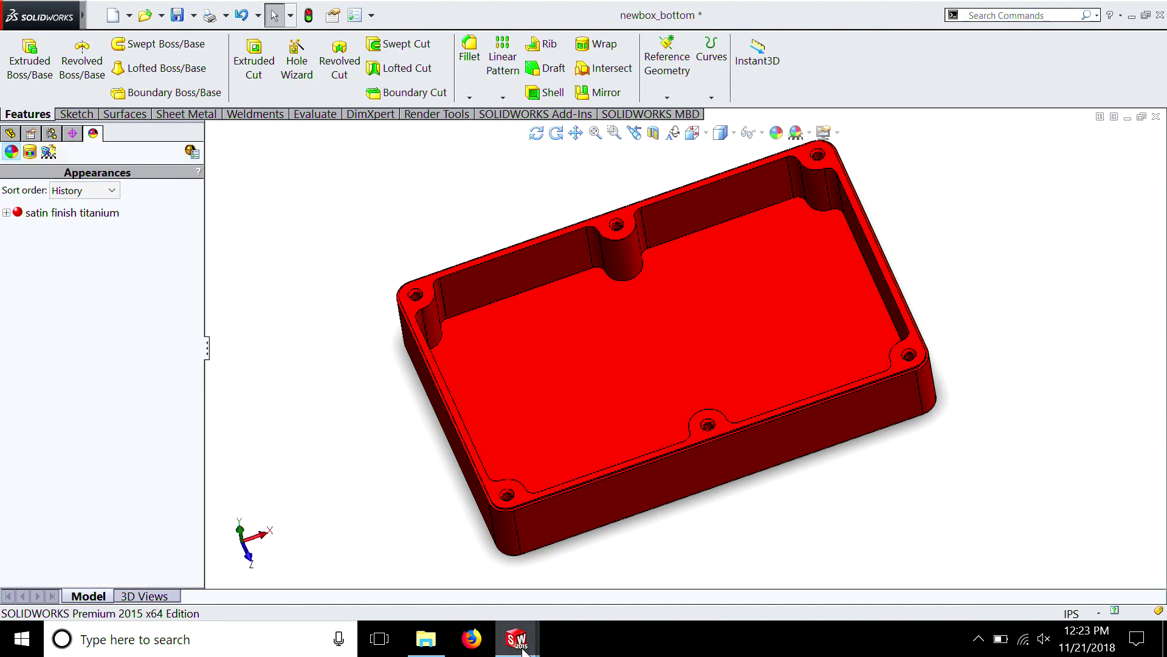
Switch to newbox_top and change its satin finish titanium appearance to the same red
mouse_move(523, 649)
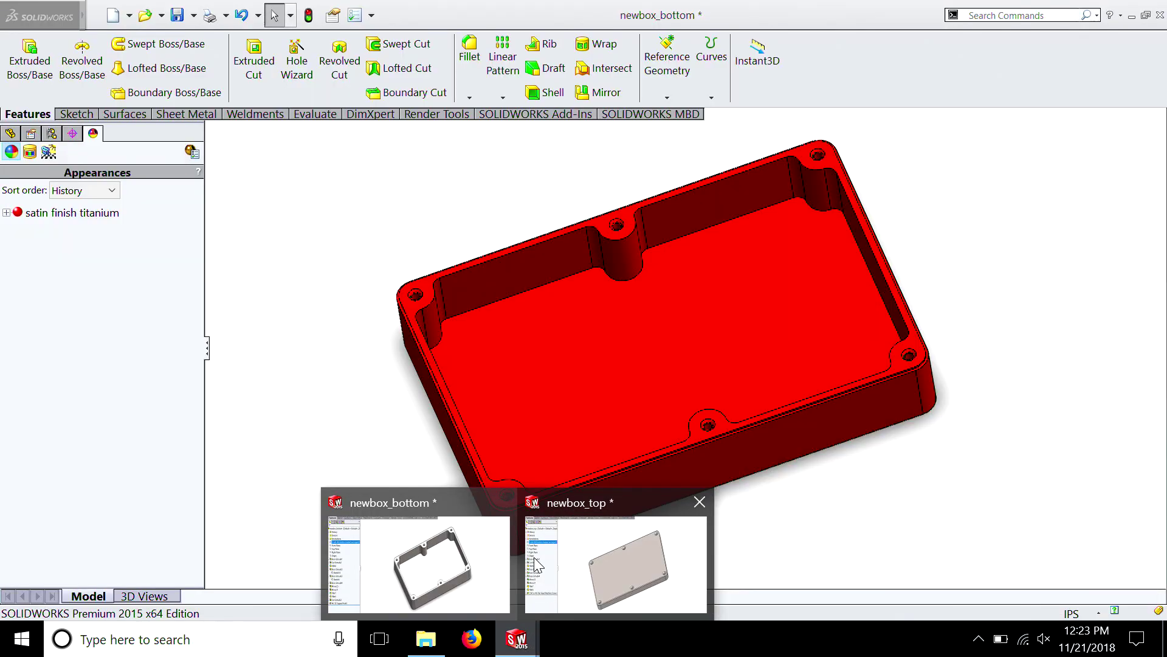
click(536, 564)
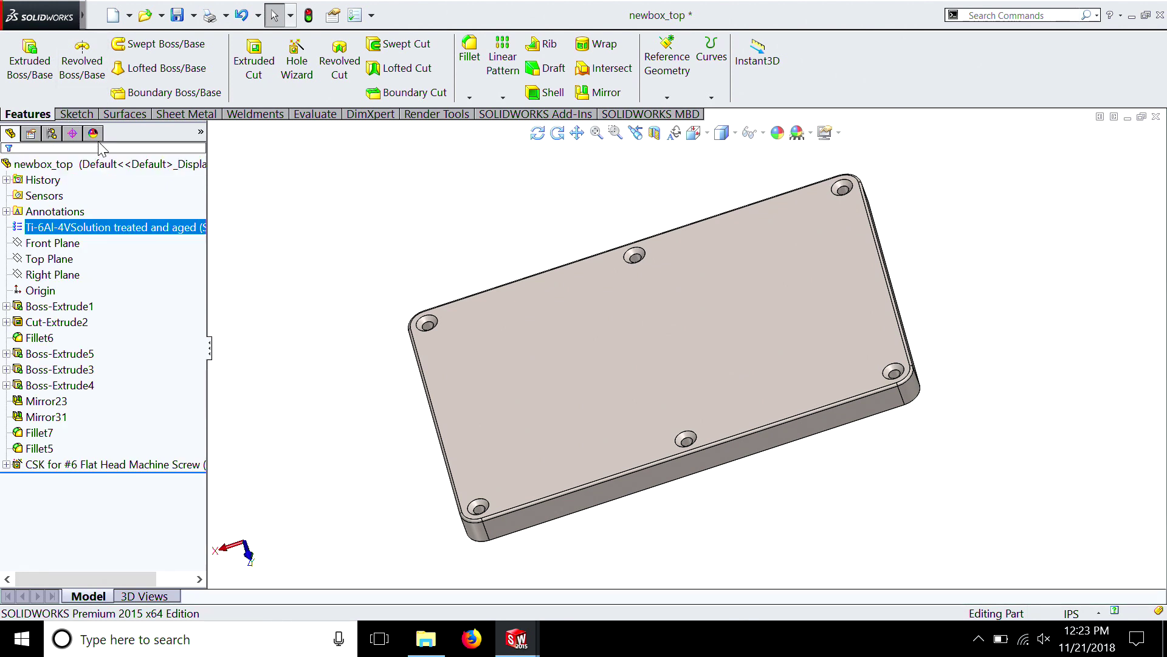
click(93, 134)
double_click(17, 212)
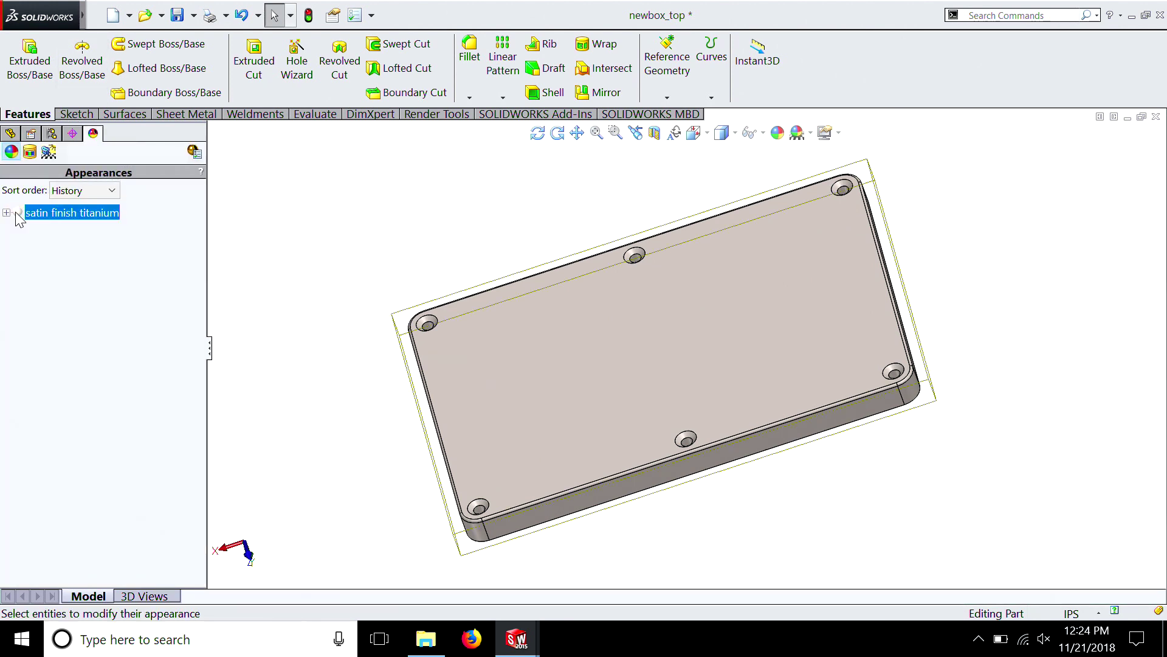
click(58, 542)
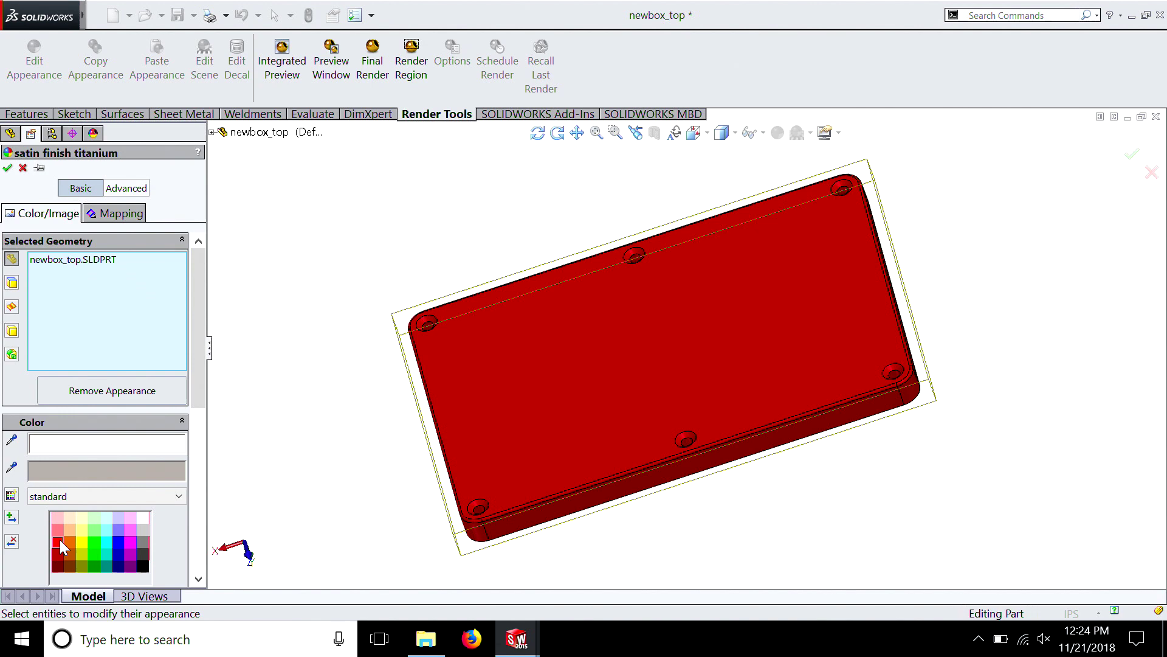
click(8, 169)
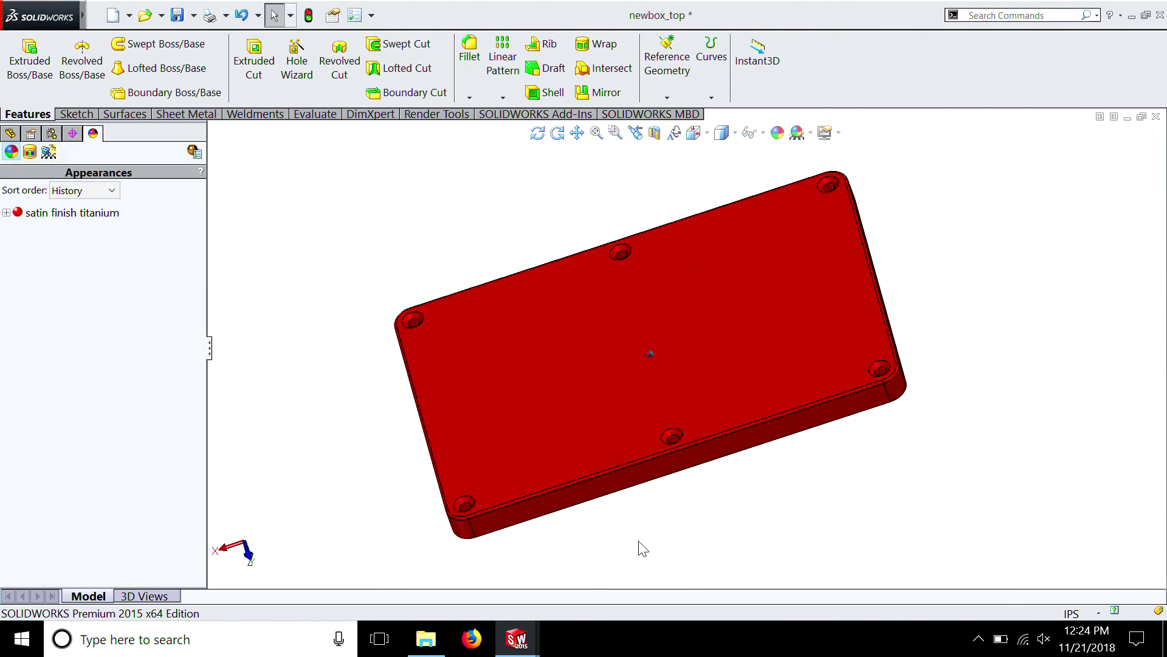
Save the newbox_bottom part, return to newbox_top and save it as well
mouse_move(520, 645)
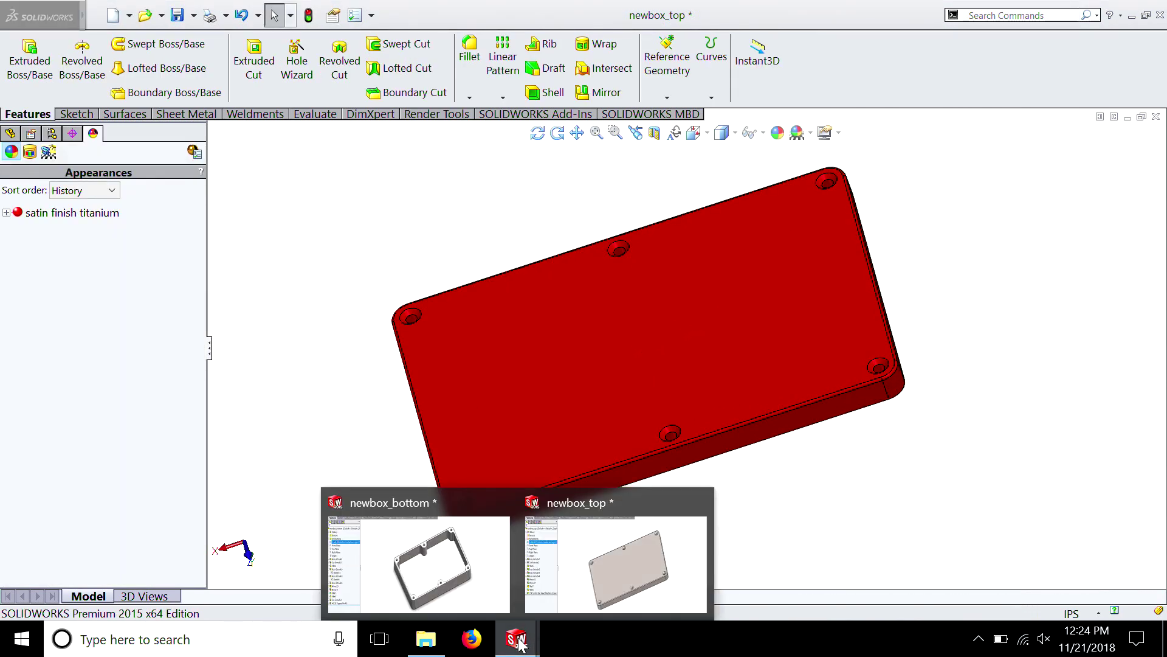
click(433, 571)
scroll(617, 509, up, 2)
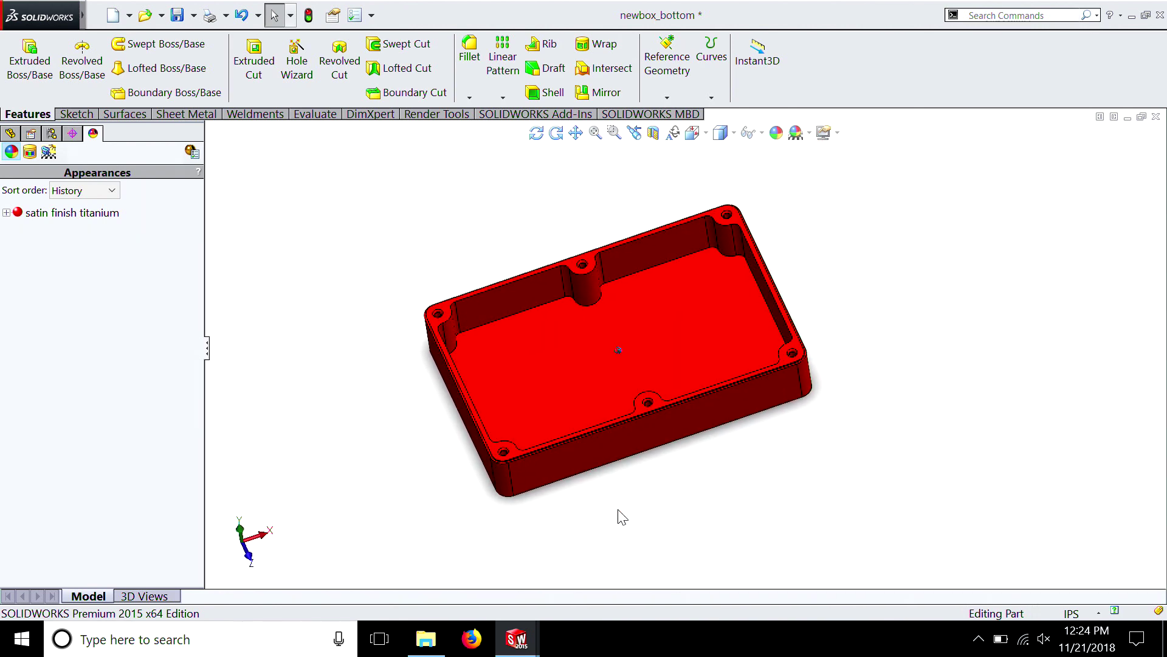
scroll(618, 510, down, 2)
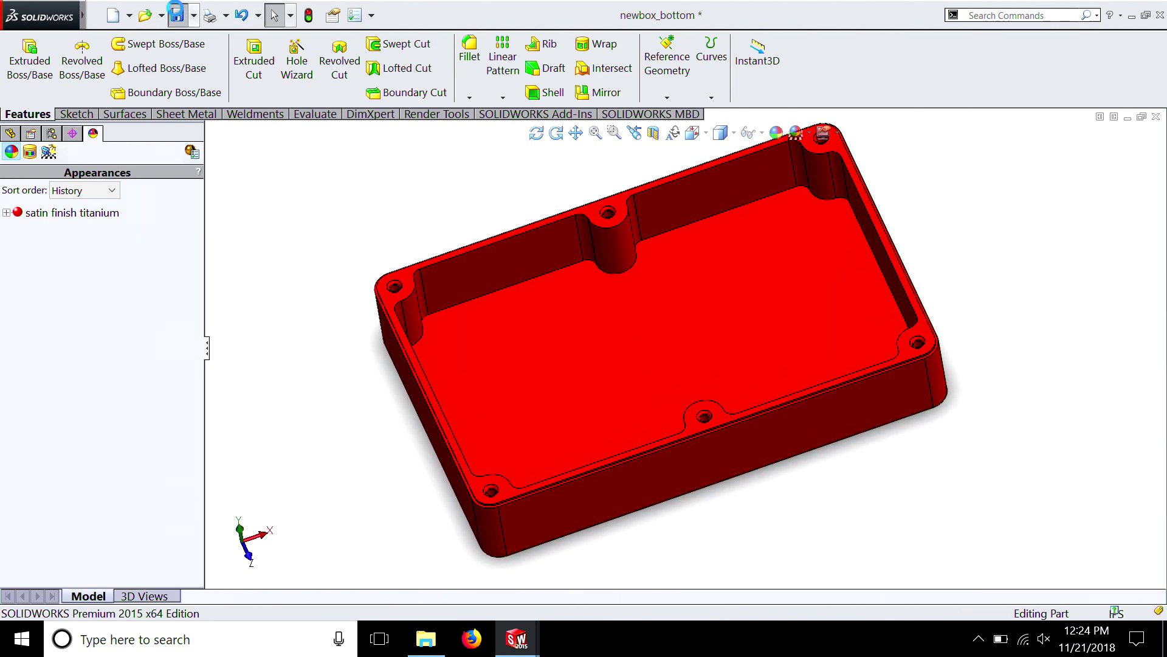
mouse_move(516, 645)
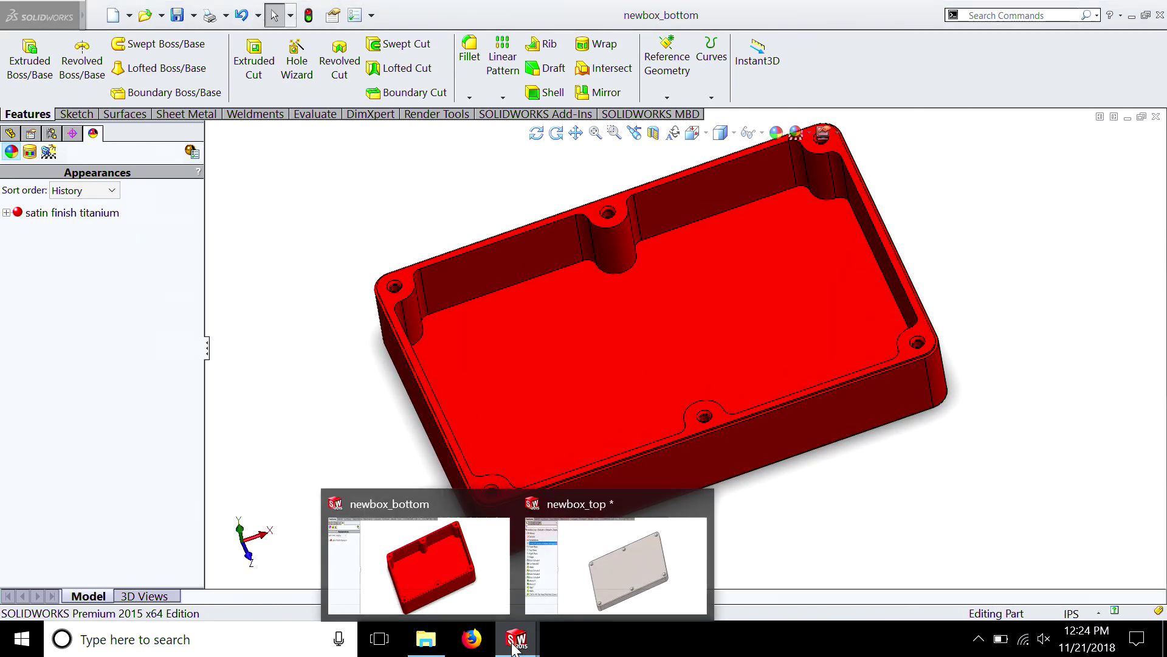
click(590, 581)
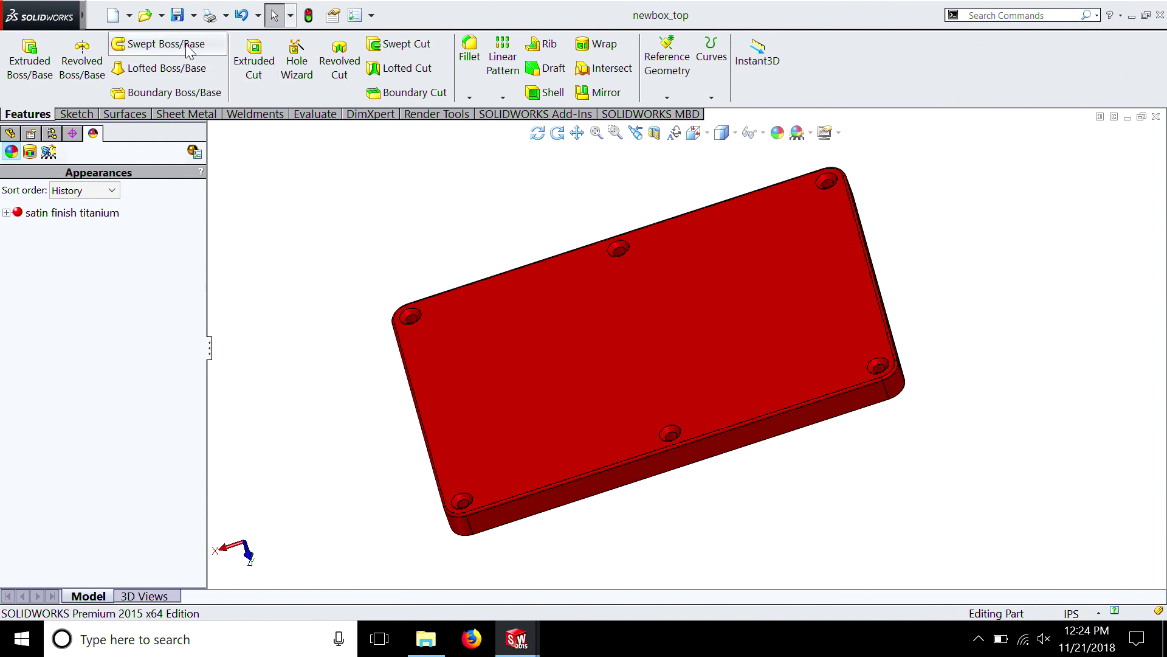
Make a new assembly from the current part using the Assembly template
click(130, 15)
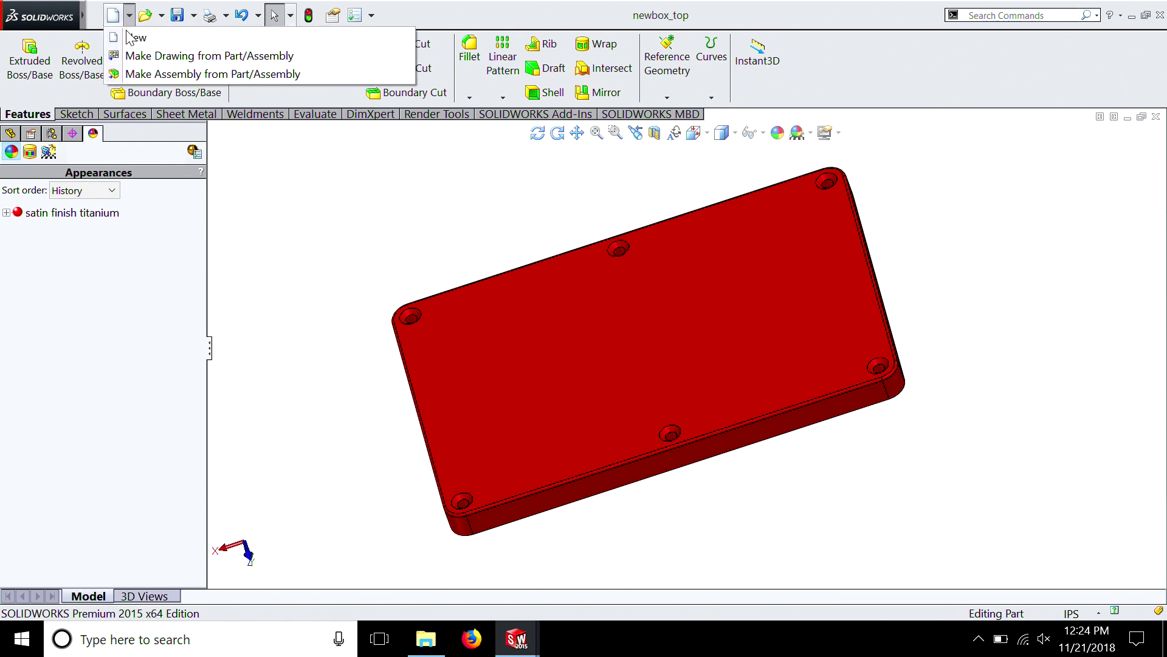
click(144, 75)
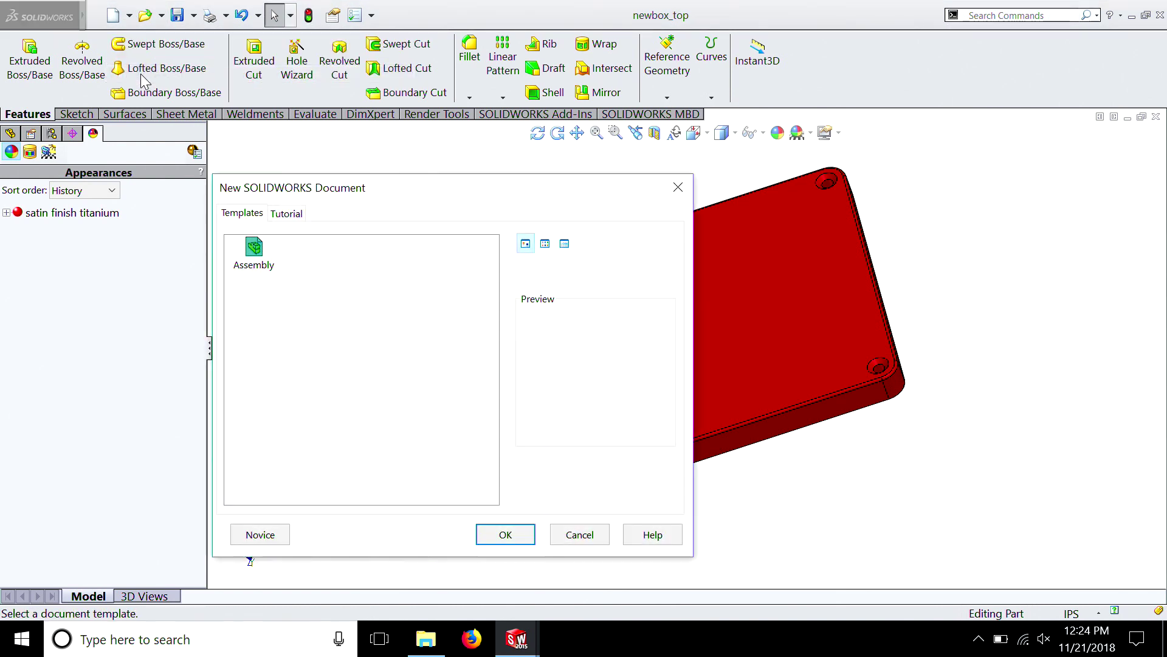
click(508, 539)
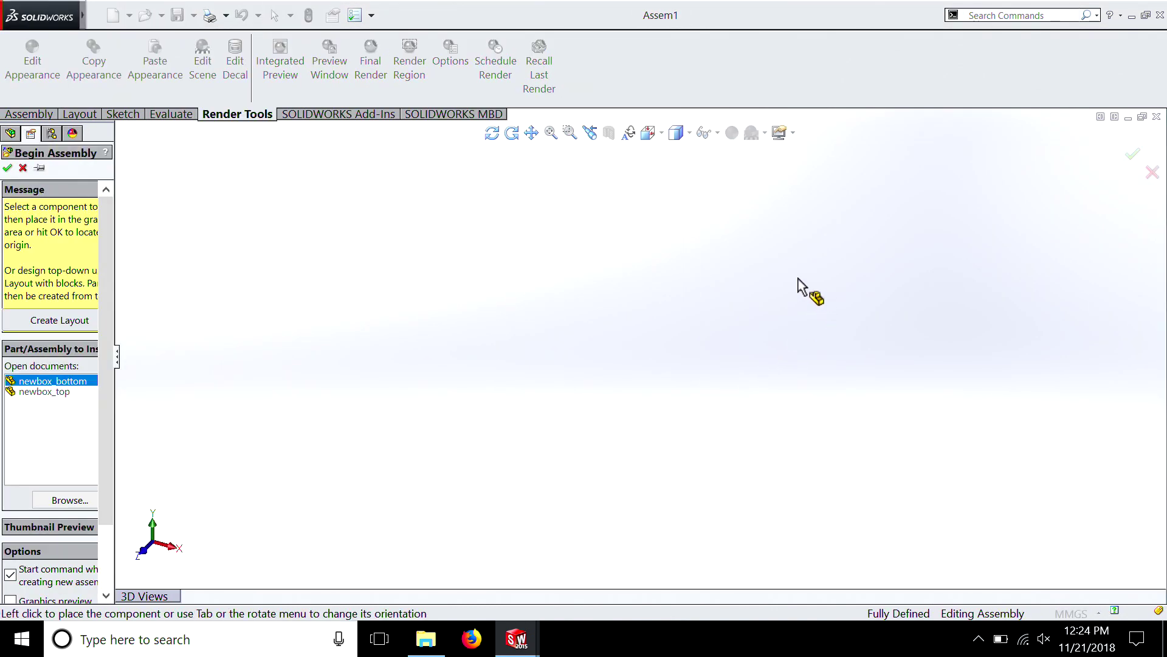
Insert newbox_bottom into the assembly at a free position in the graphics area
click(36, 381)
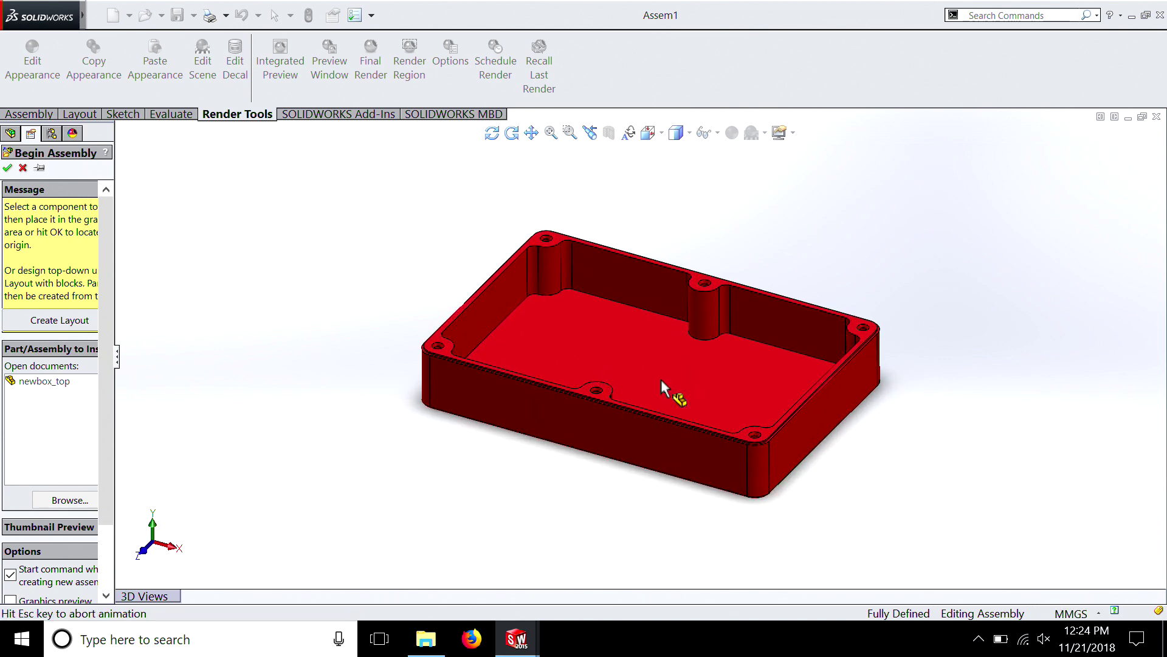
click(661, 380)
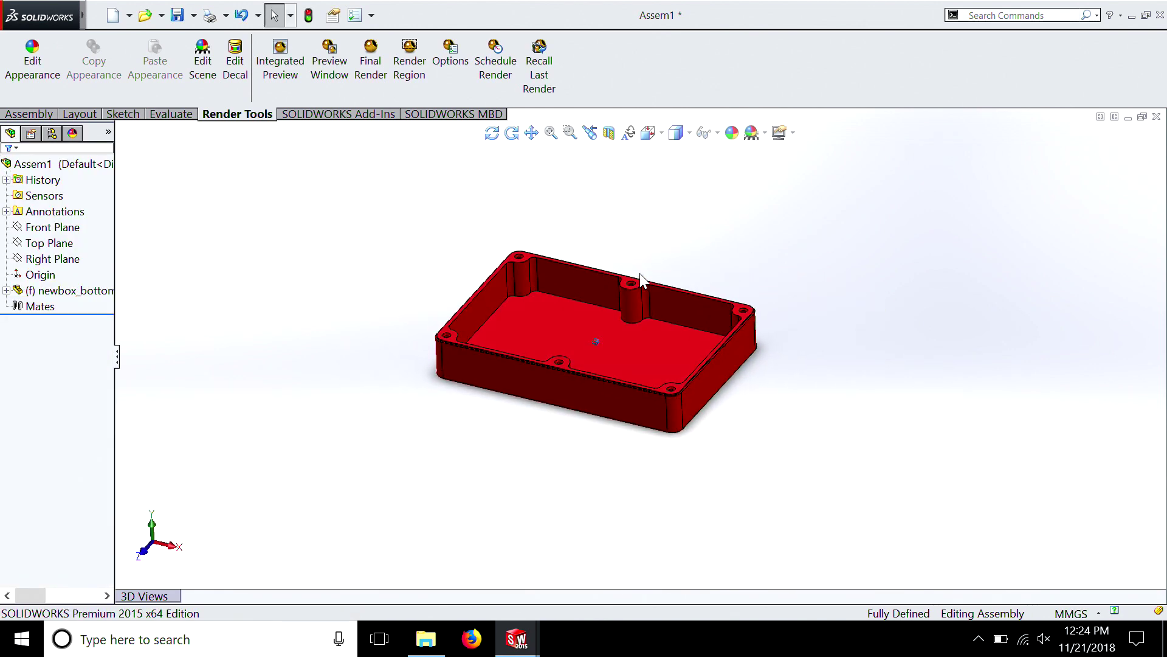
middle_drag(646, 286, 646, 286)
middle_drag(797, 359, 784, 365)
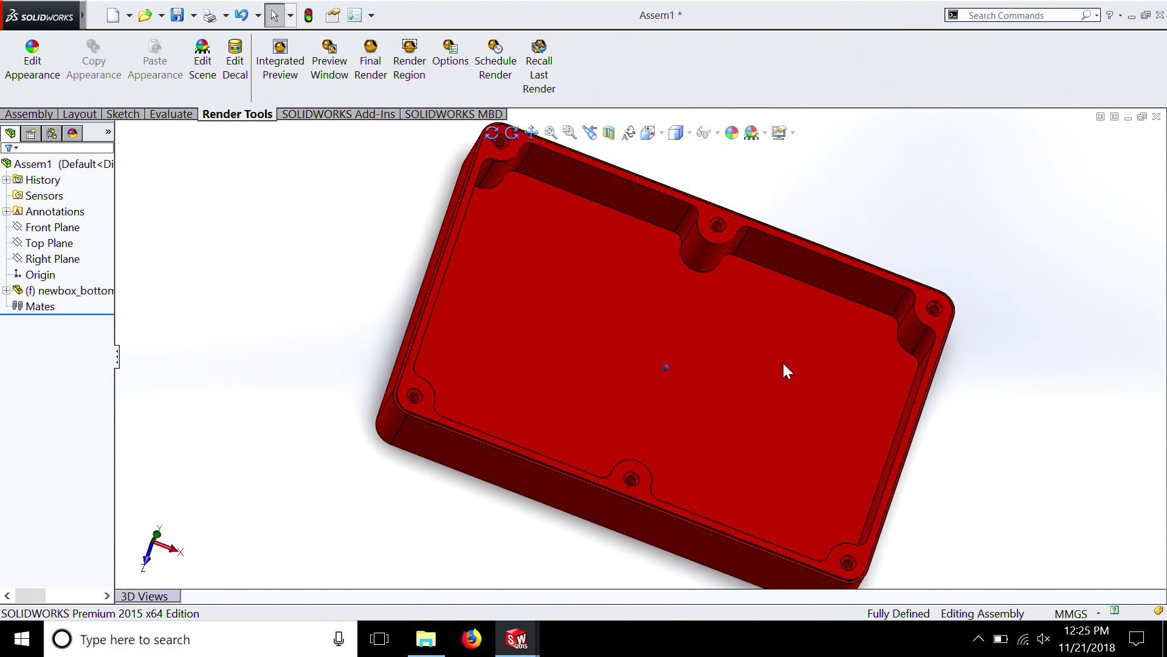
Try to reposition the newbox_bottom component with Move Component, and undo its freehand insertion
click(783, 362)
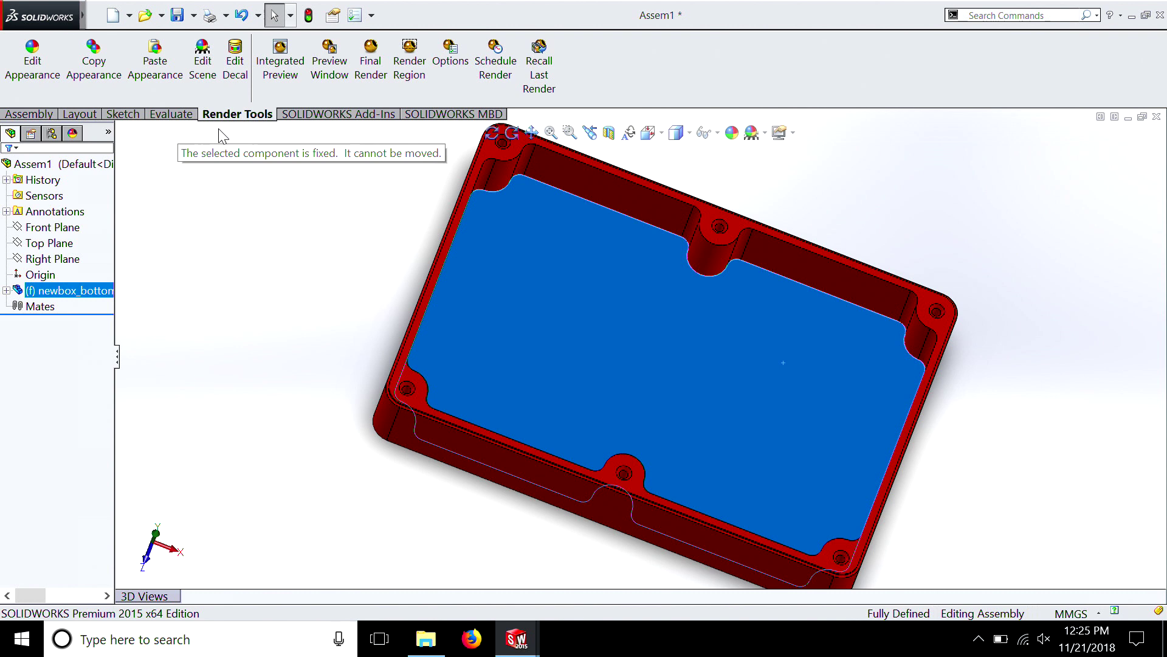
click(49, 115)
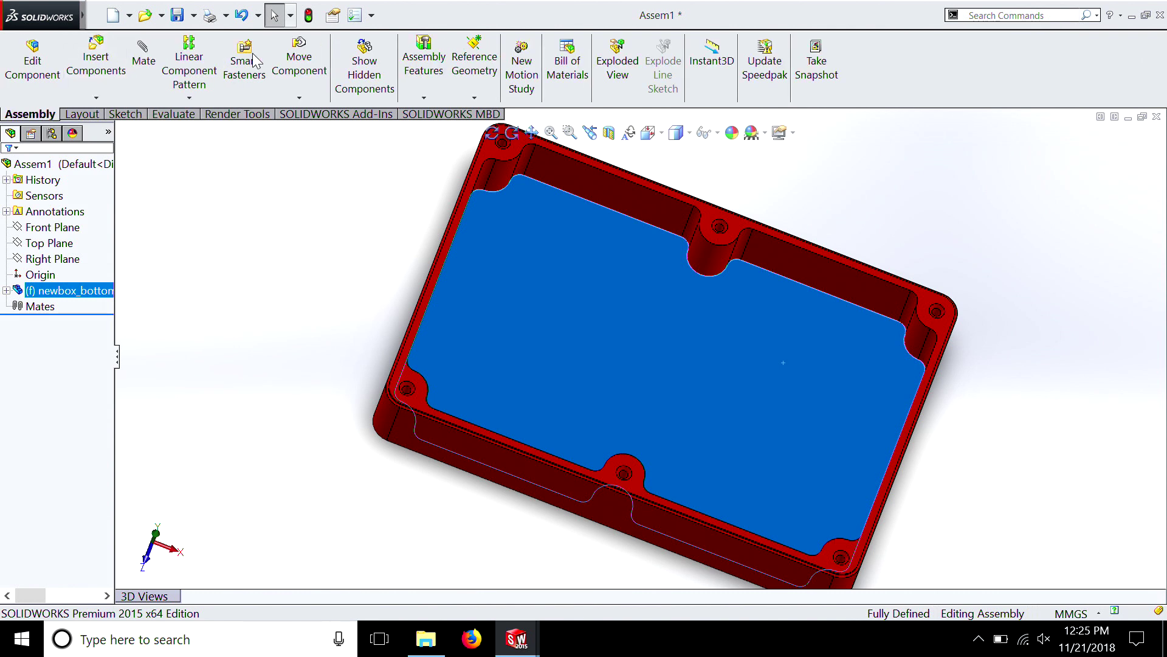
click(309, 98)
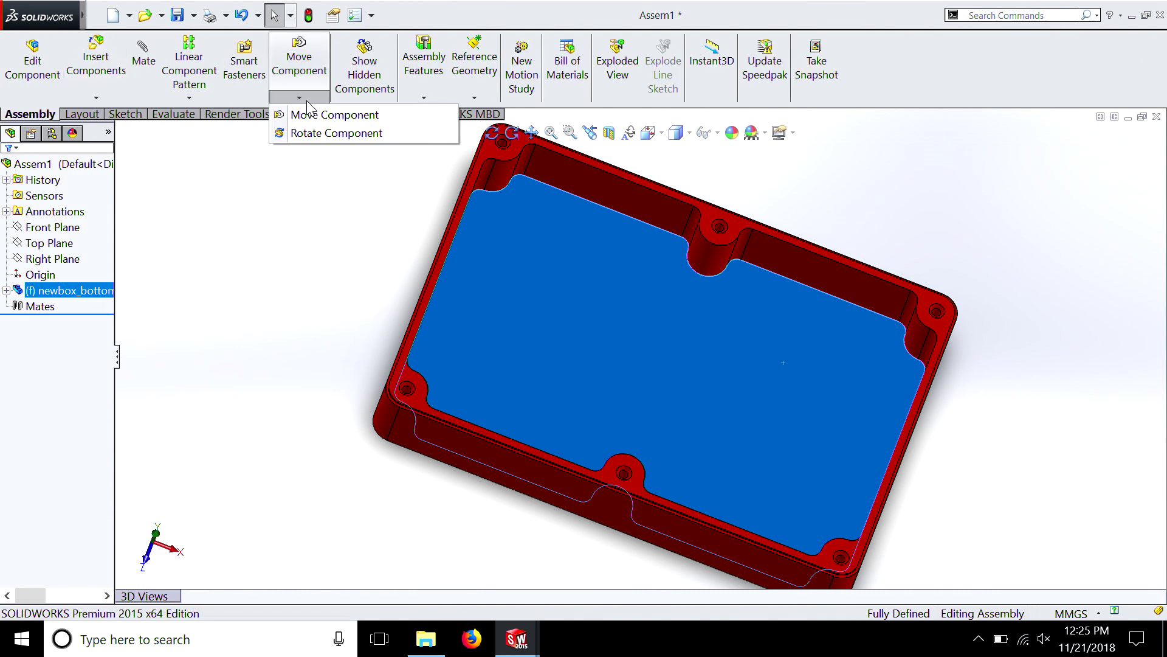
click(311, 116)
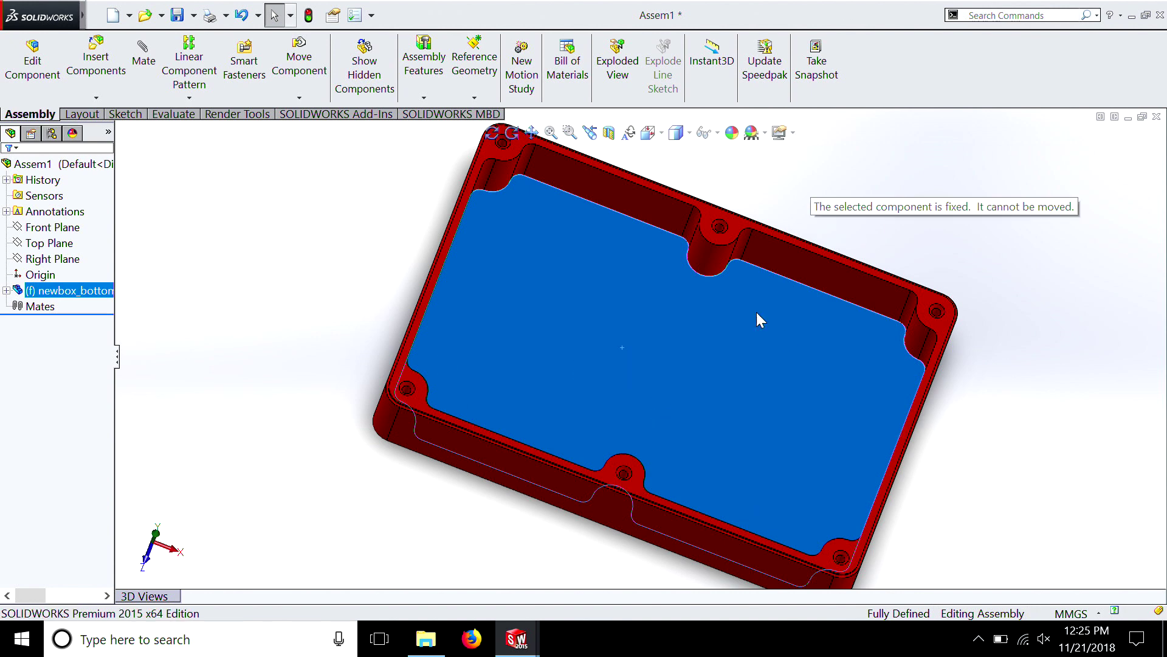
click(351, 272)
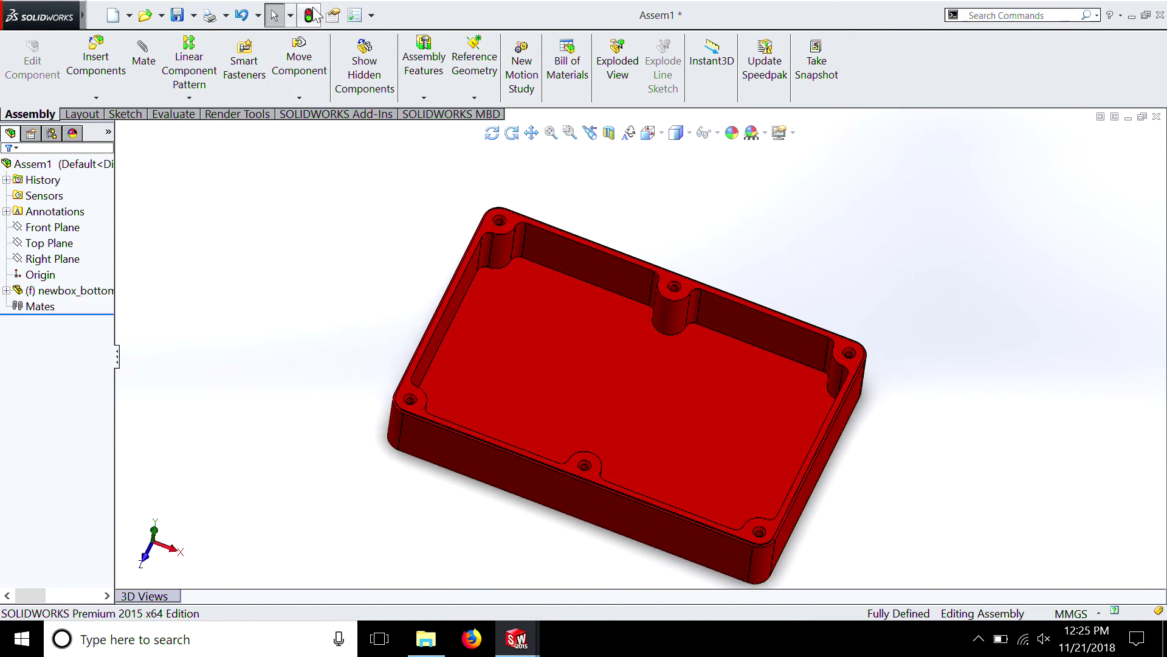
click(242, 15)
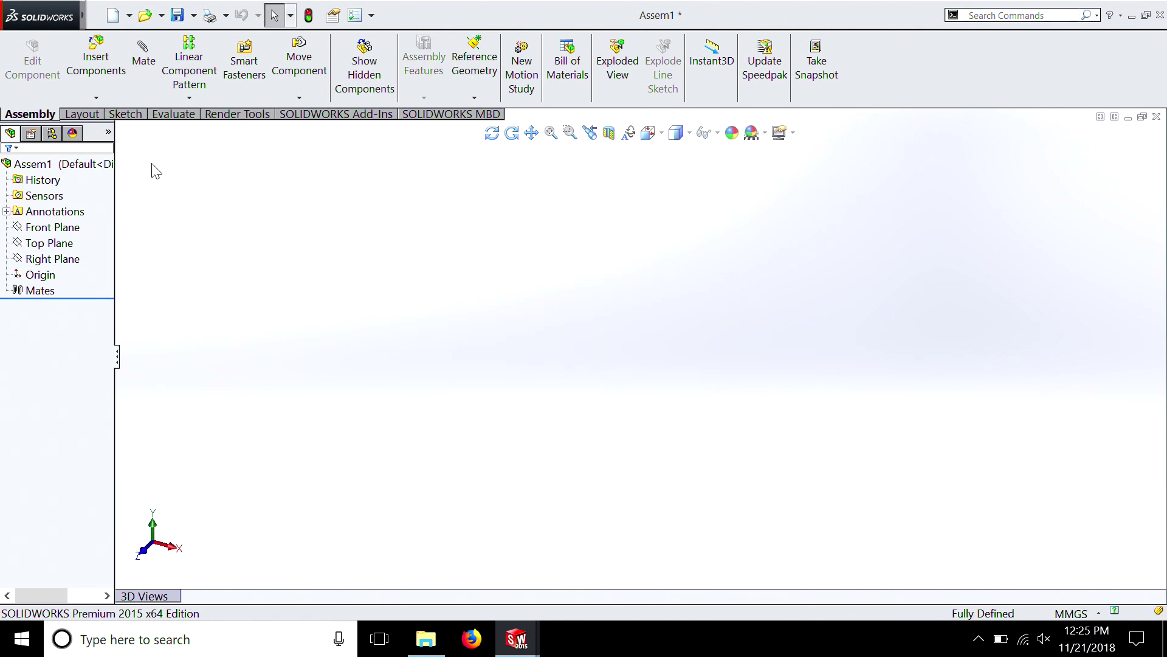
Insert newbox_bottom into the assembly directly at the origin
click(99, 76)
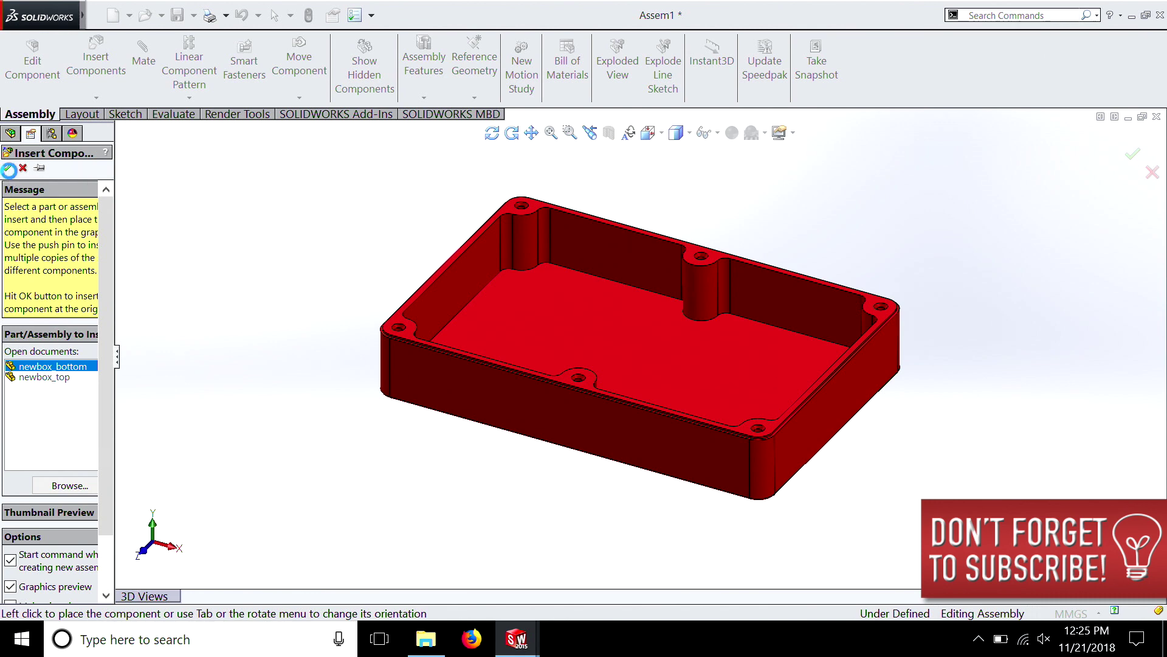
click(9, 170)
middle_drag(531, 407, 668, 378)
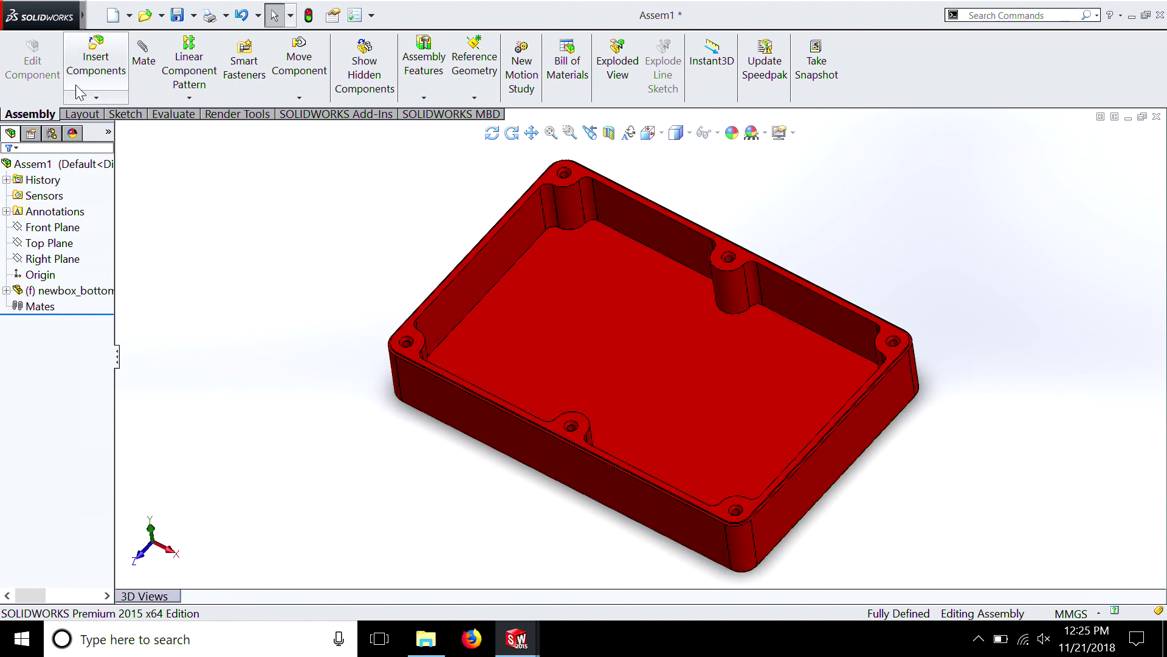
Insert newbox_top beside newbox_bottom and move it clear of the bottom part with Move Component
click(107, 66)
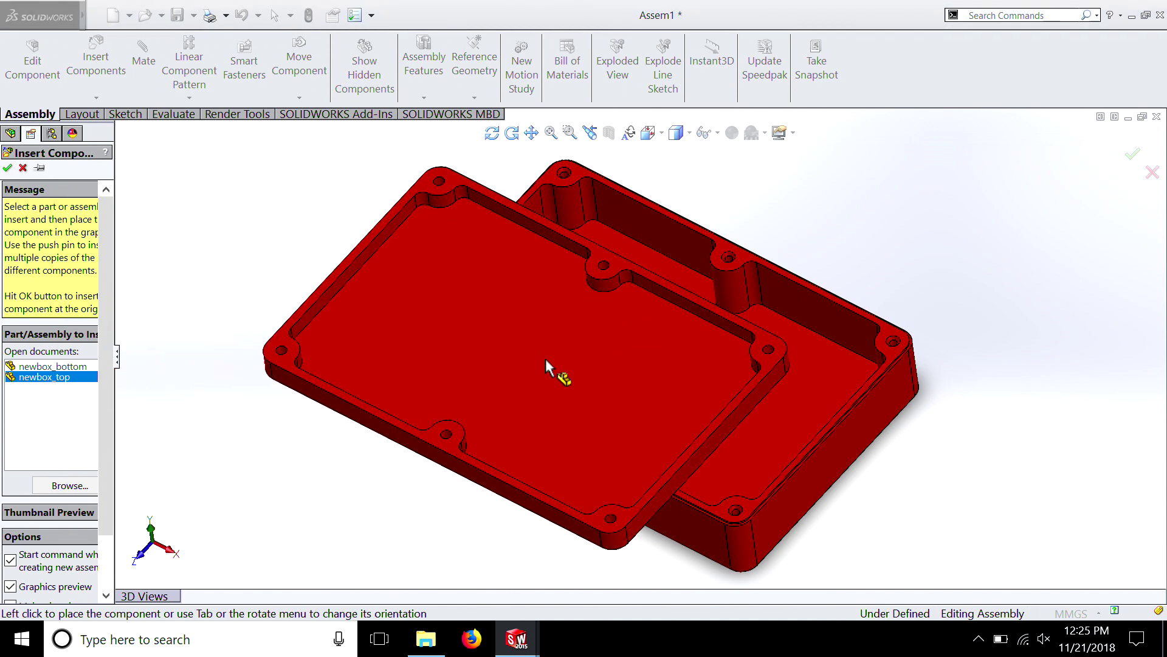
click(952, 281)
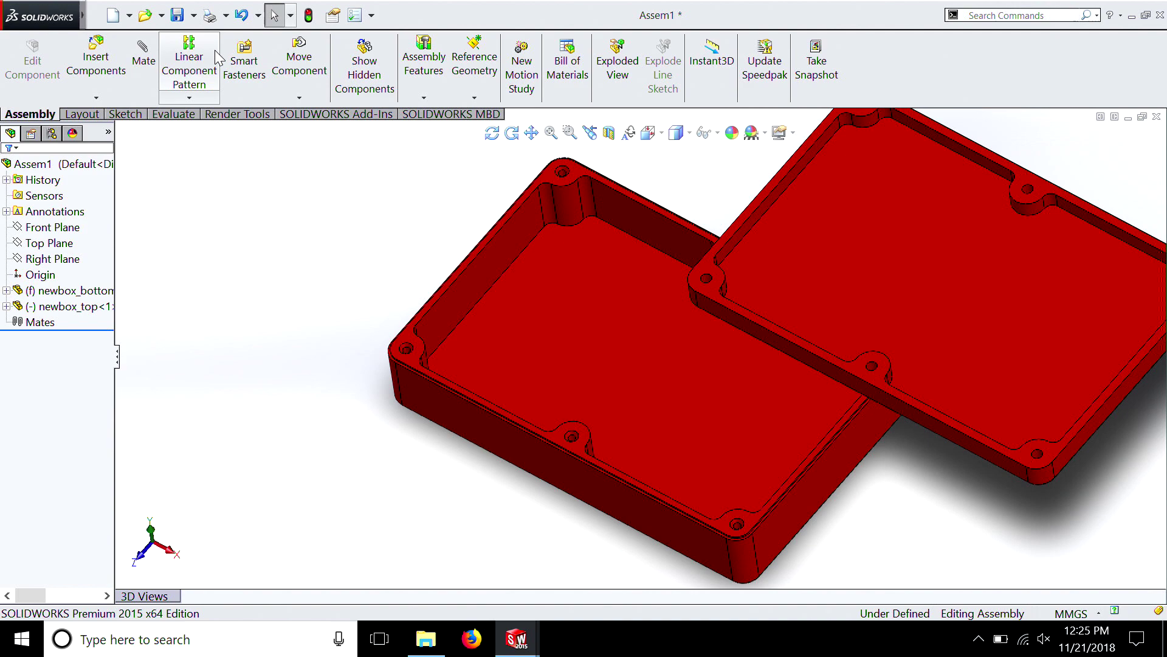
click(310, 73)
drag(1000, 237, 714, 229)
middle_drag(714, 228, 784, 293)
drag(784, 293, 996, 213)
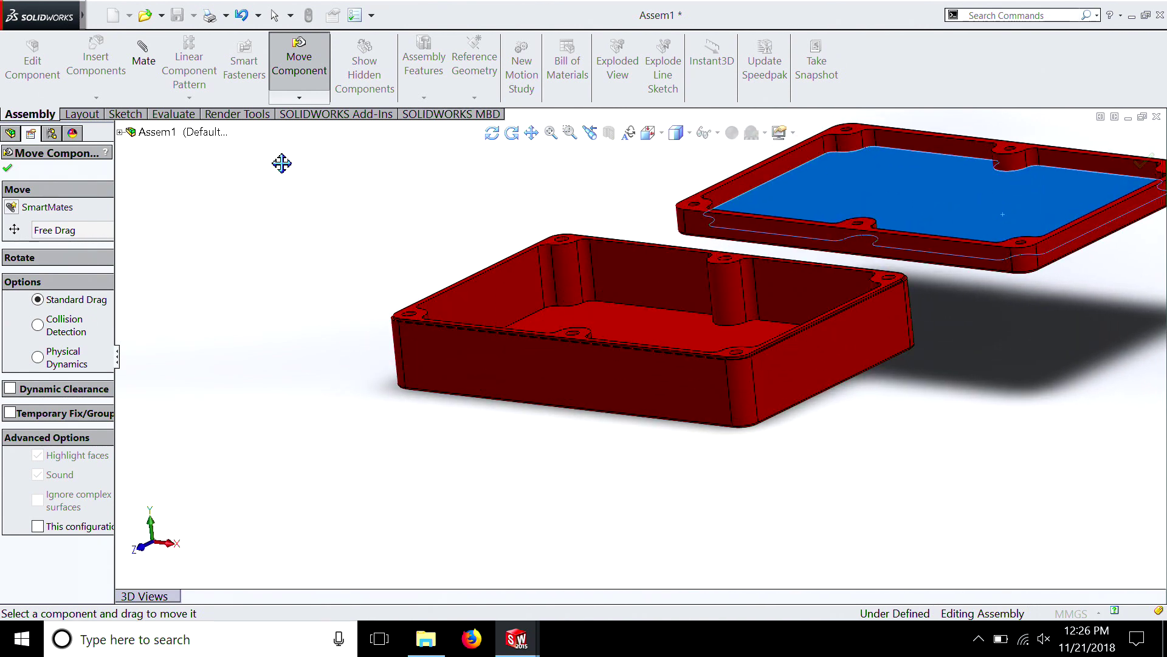
click(7, 167)
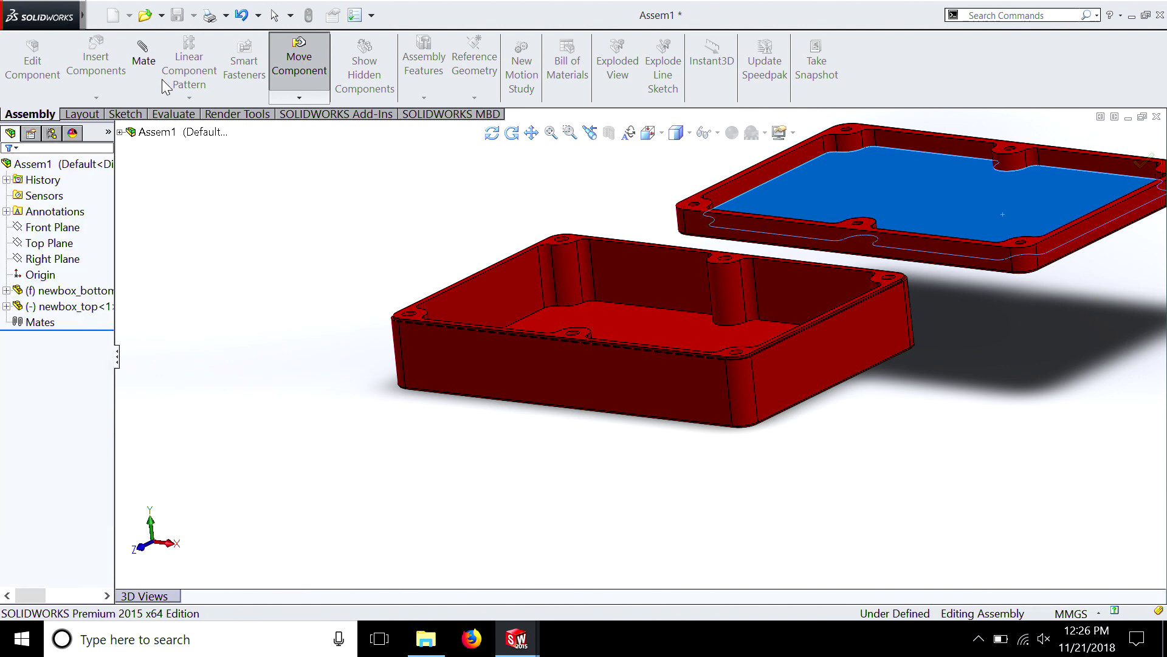
Add a coincident mate between the rim faces of newbox_bottom and newbox_top, with flipped alignment so the lid faces down
click(146, 52)
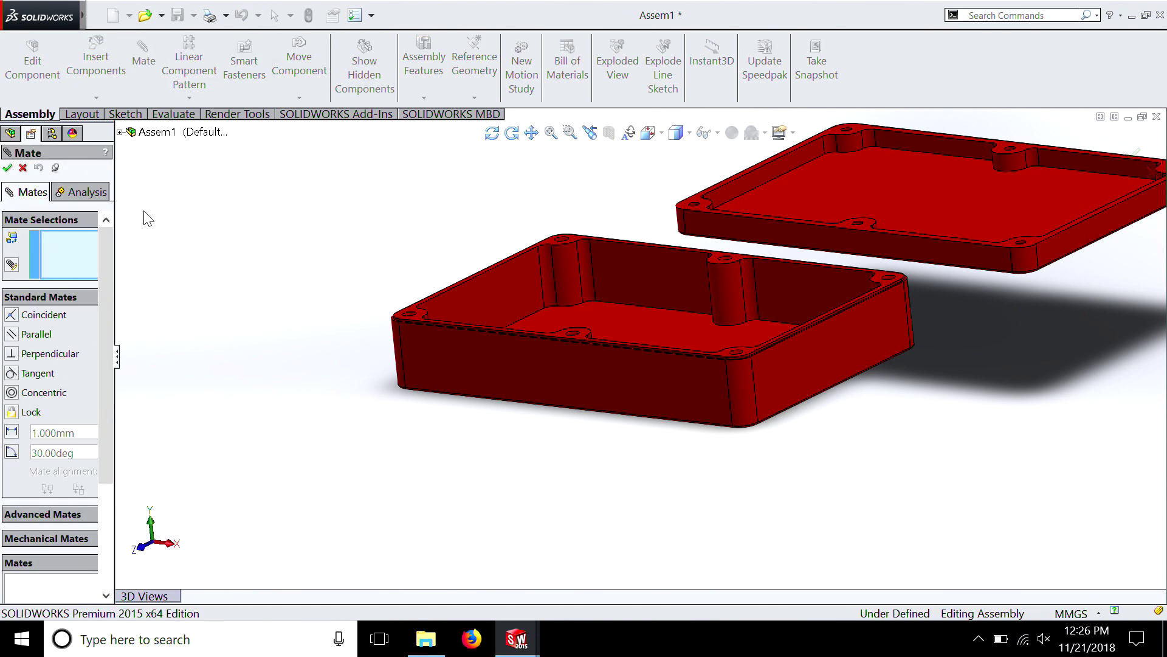
key(shift+z)
key(shift+z)
key(shift+z)
key(shift+z)
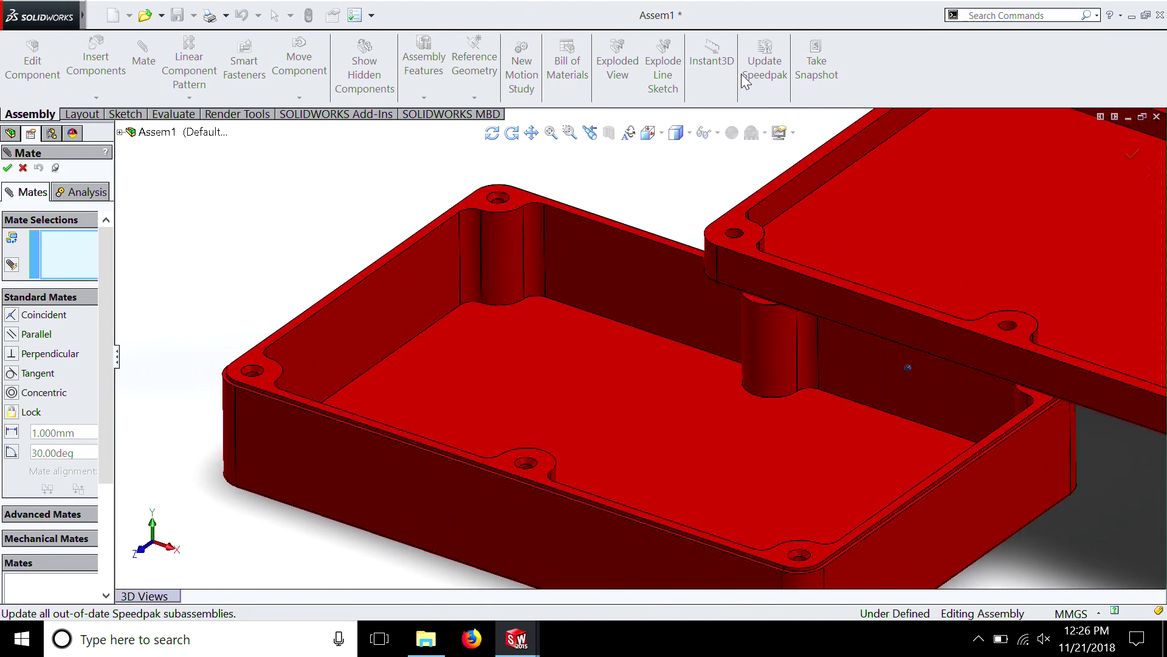
click(515, 192)
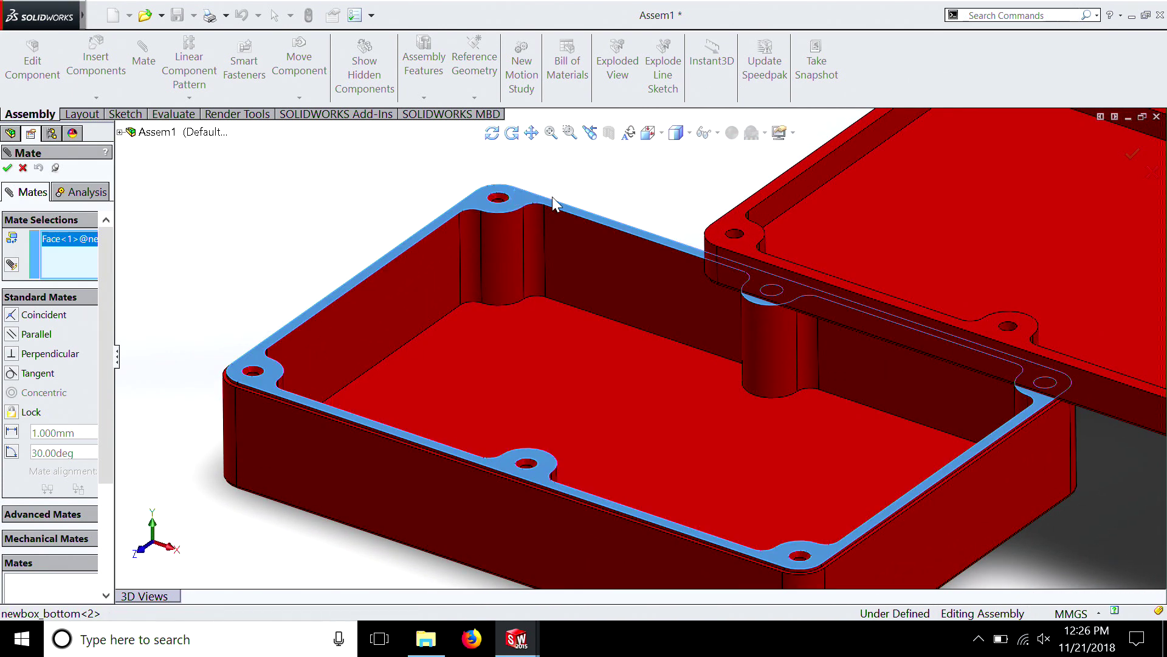
click(752, 223)
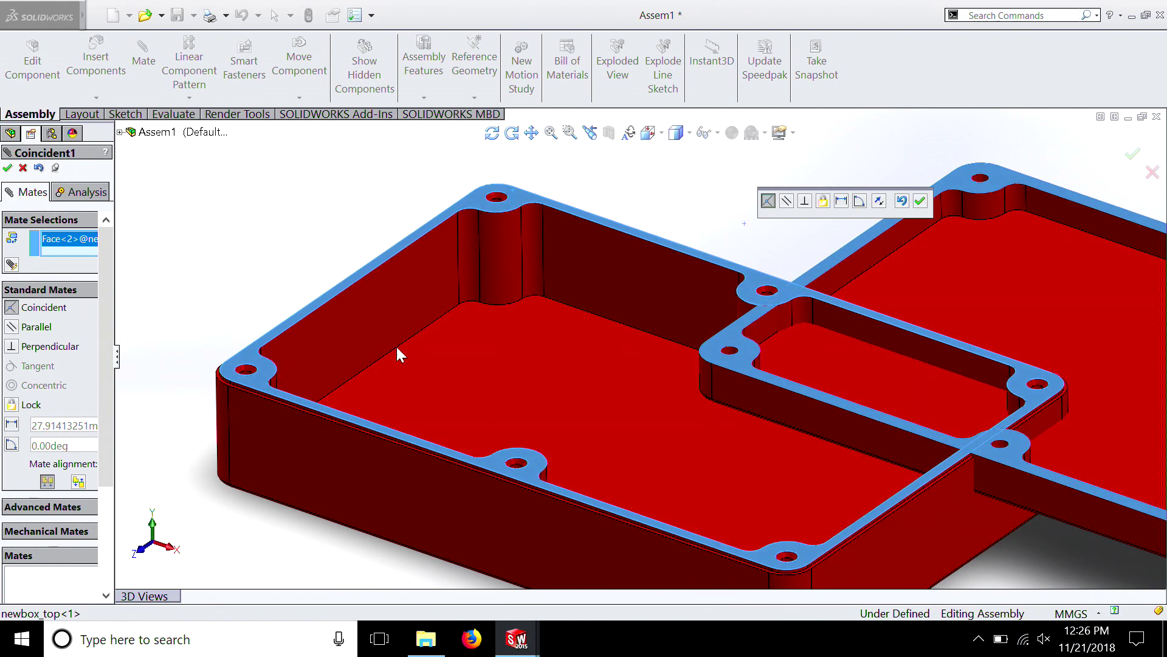
click(80, 482)
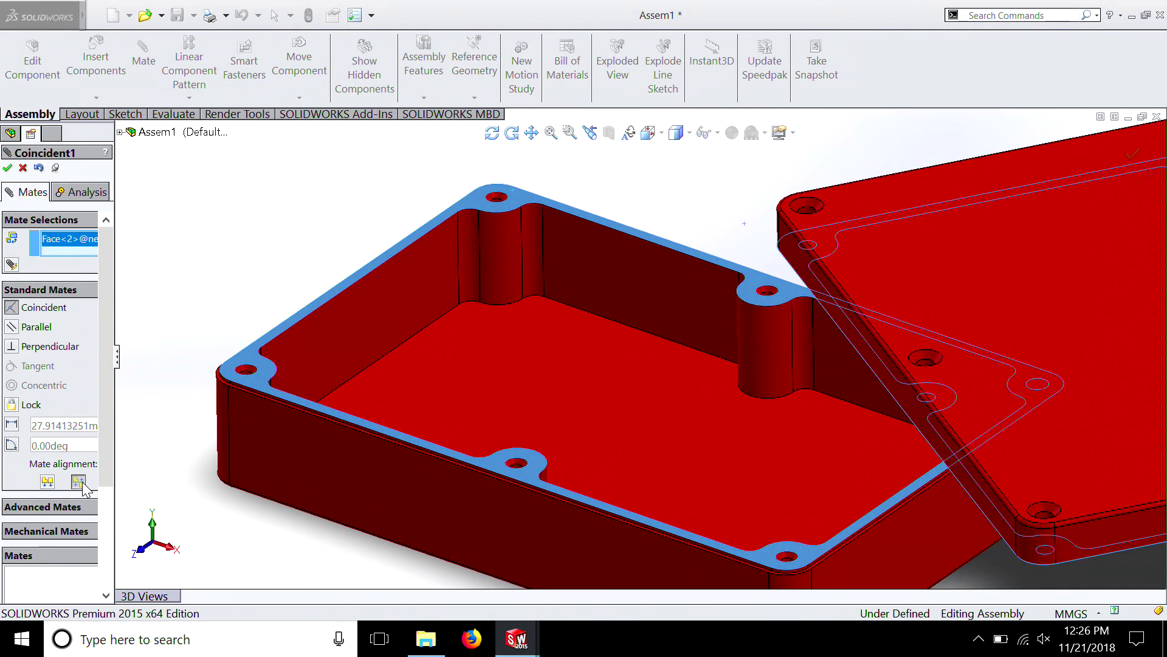
click(8, 172)
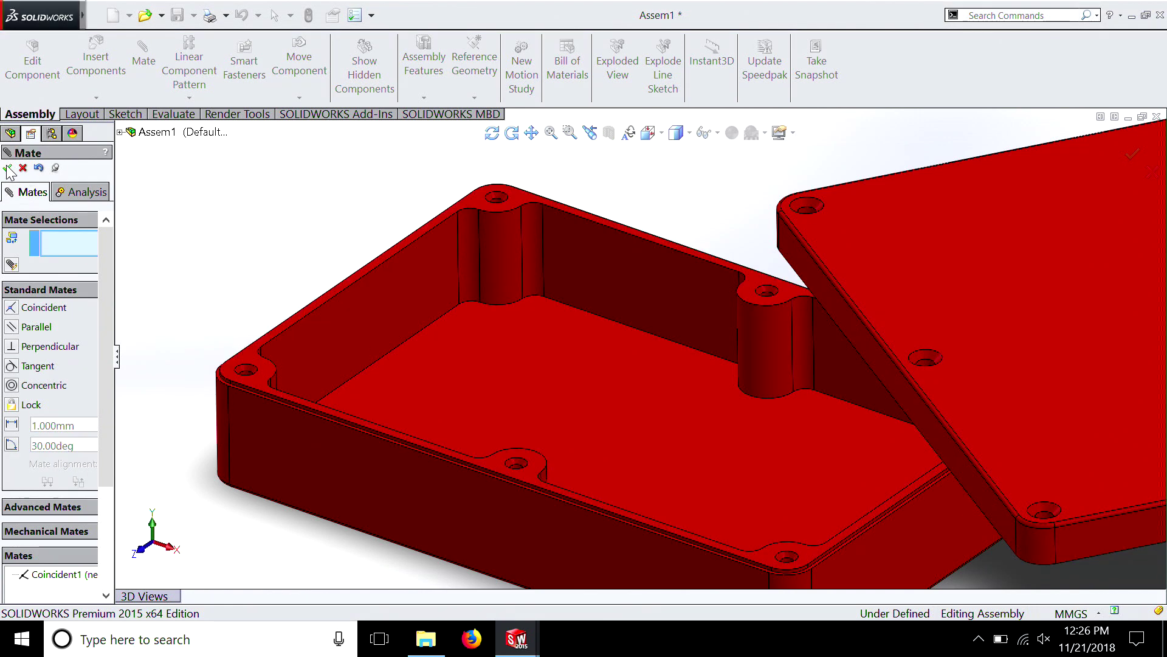
Slide newbox_top roughly over newbox_bottom, and try to mate the long side faces of the two parts
scroll(822, 215, up, 5)
drag(632, 264, 556, 473)
middle_drag(556, 473, 359, 282)
scroll(551, 283, up, 5)
drag(358, 283, 777, 383)
scroll(777, 384, down, 5)
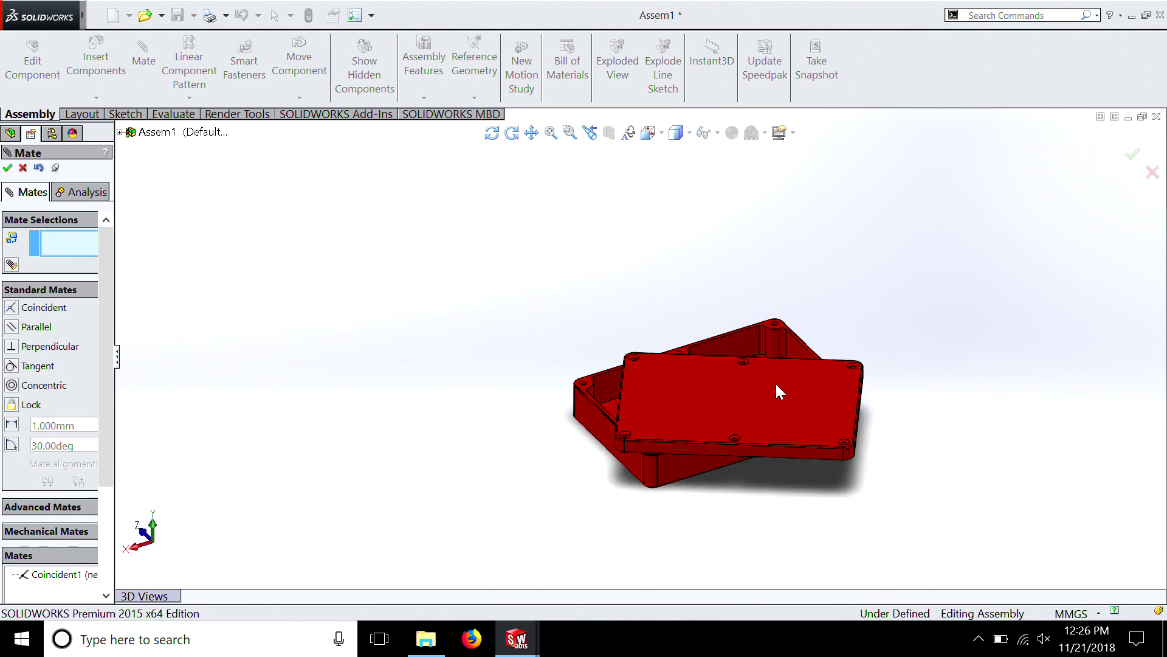
key(ctrl+1)
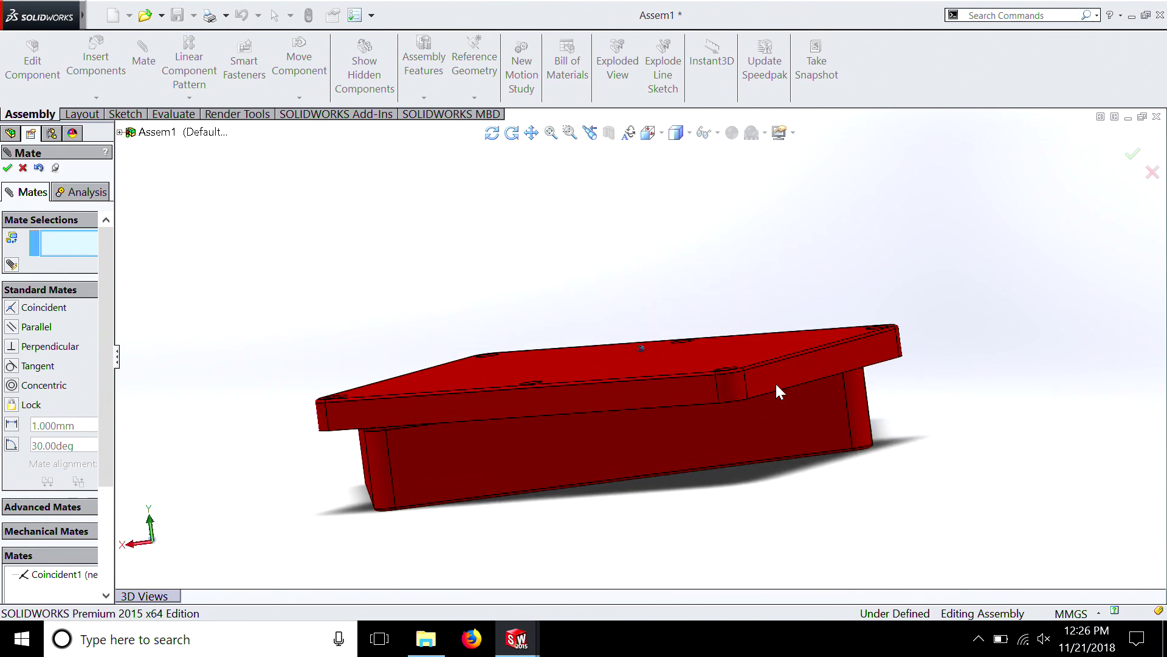
middle_drag(694, 338, 698, 331)
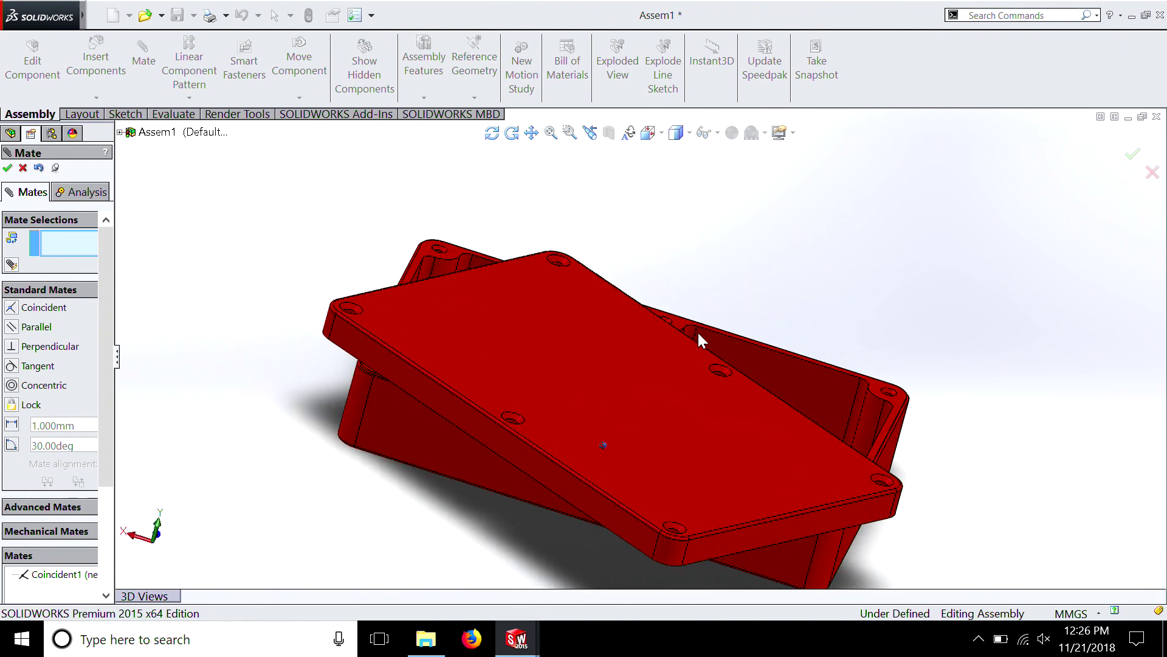
click(445, 400)
click(447, 431)
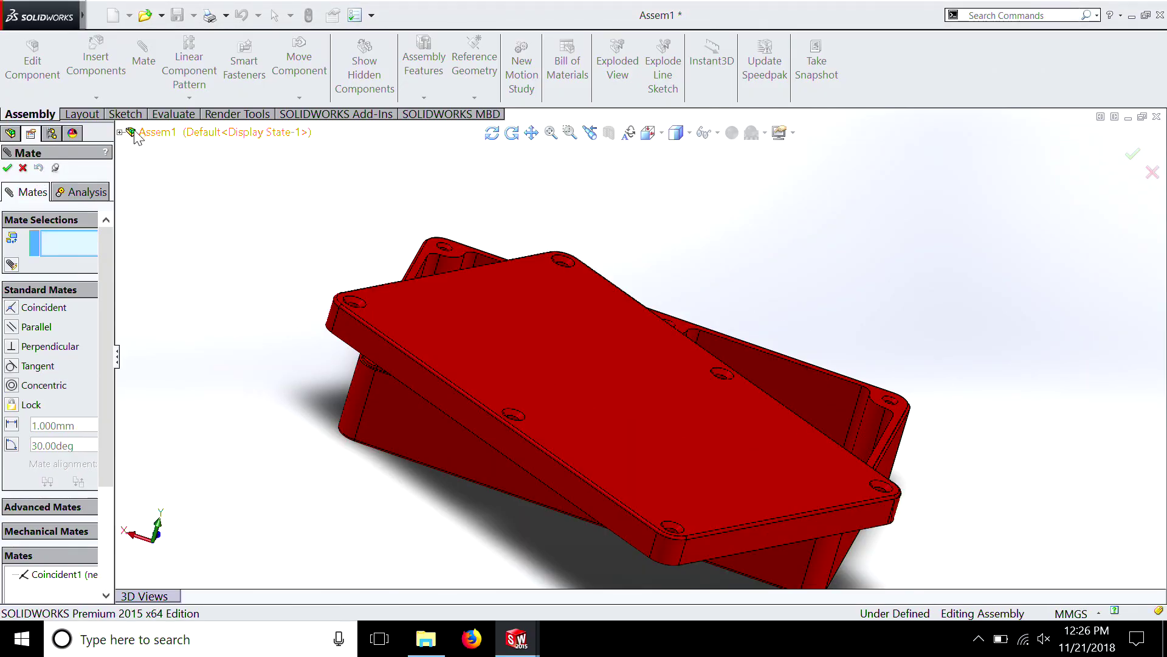
Add a coincident mate between the Front Plane of newbox_bottom and the Front Plane of newbox_top
click(120, 133)
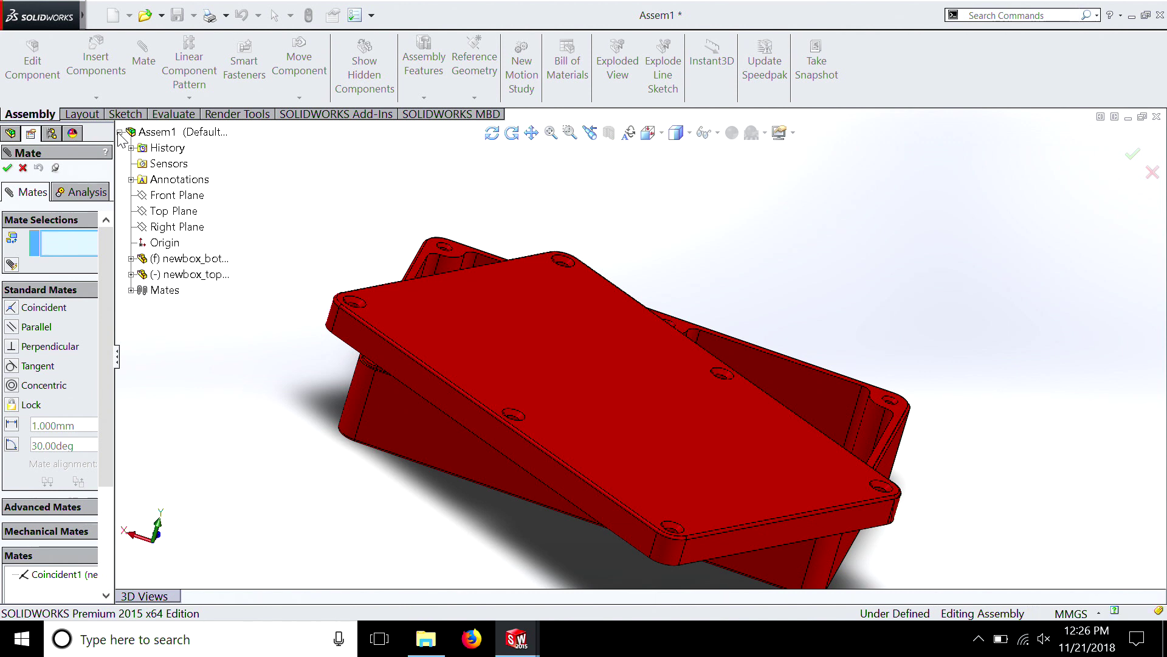
click(131, 274)
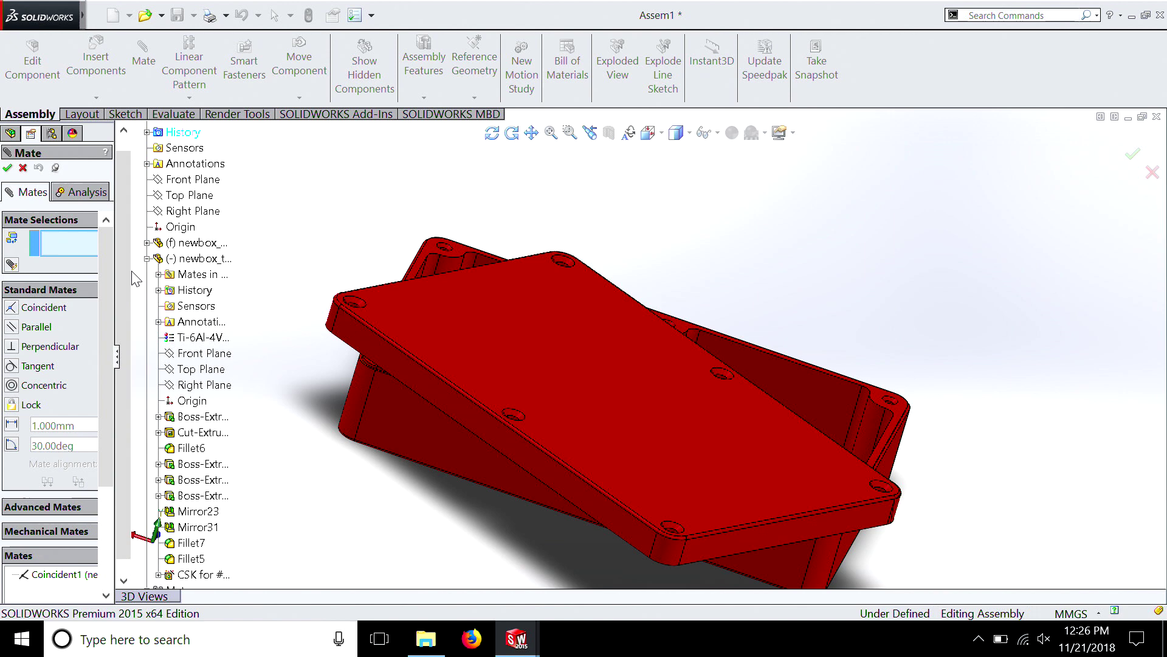
scroll(135, 275, up, 1)
scroll(181, 283, down, 1)
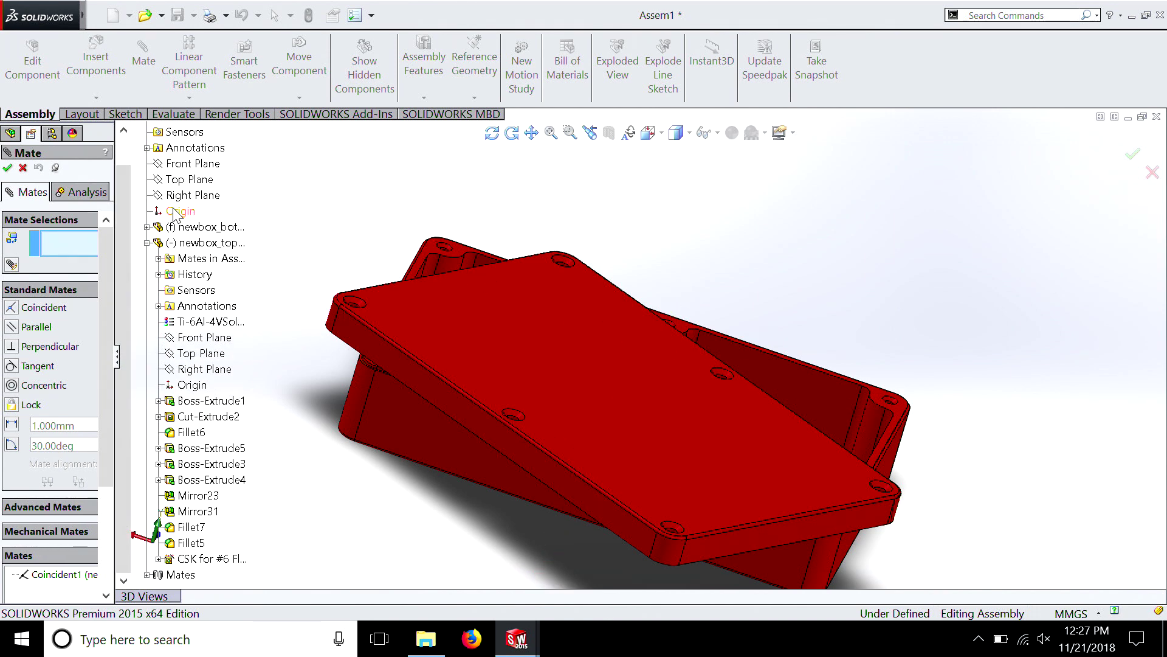
click(148, 227)
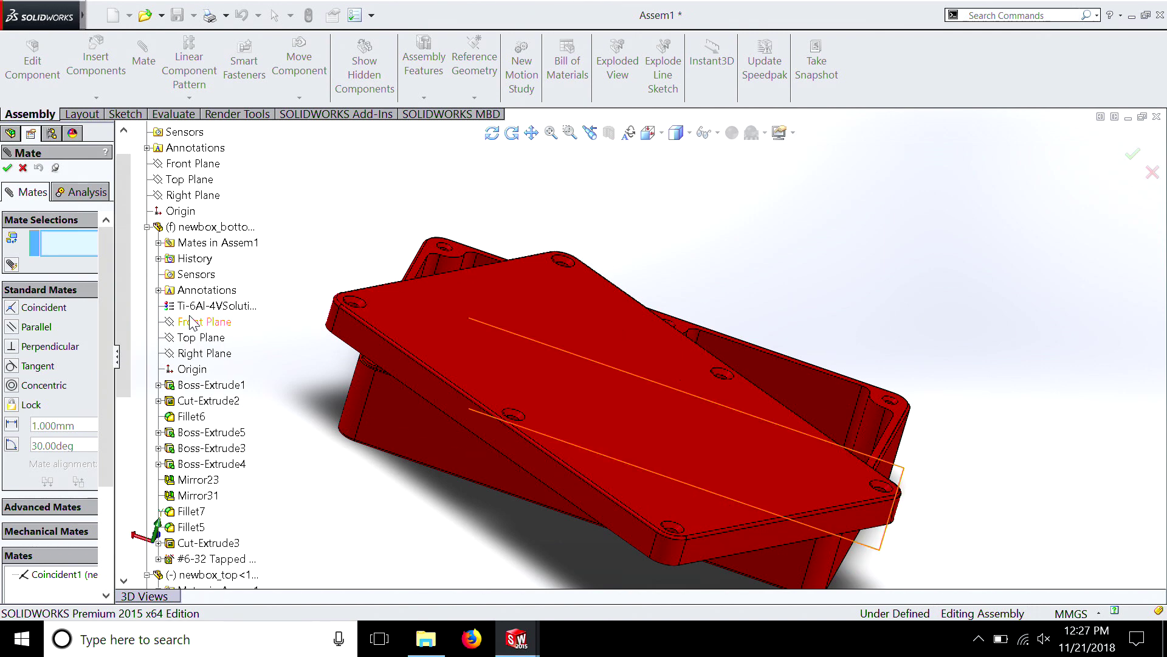
click(192, 323)
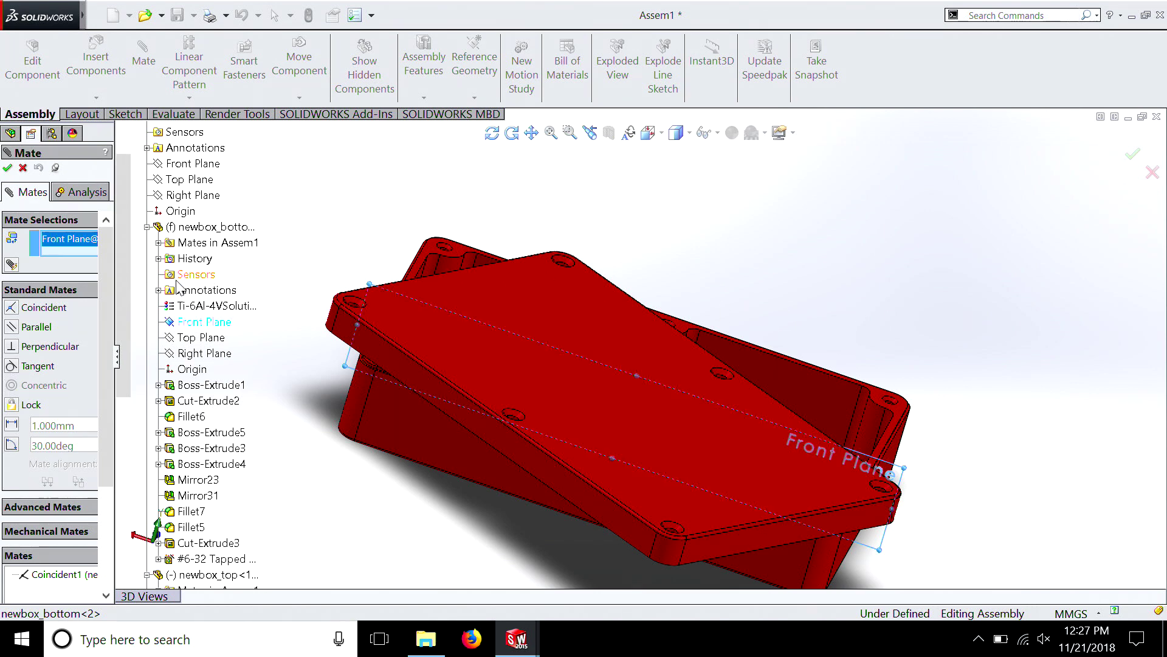
drag(126, 301, 120, 422)
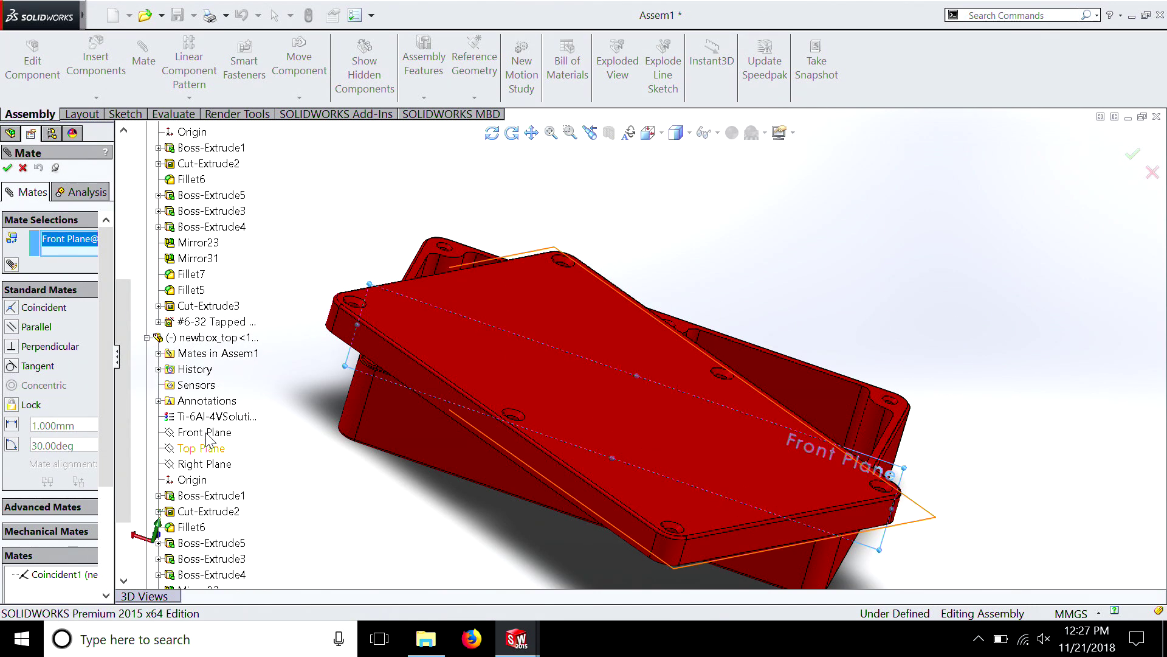
click(207, 433)
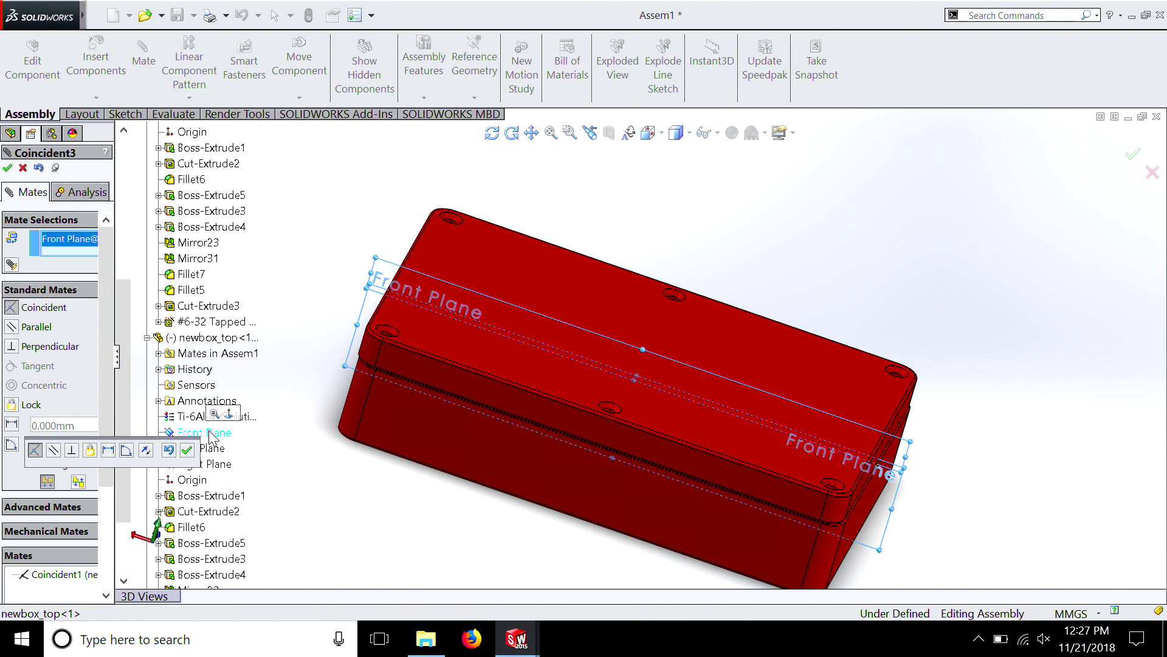
click(8, 168)
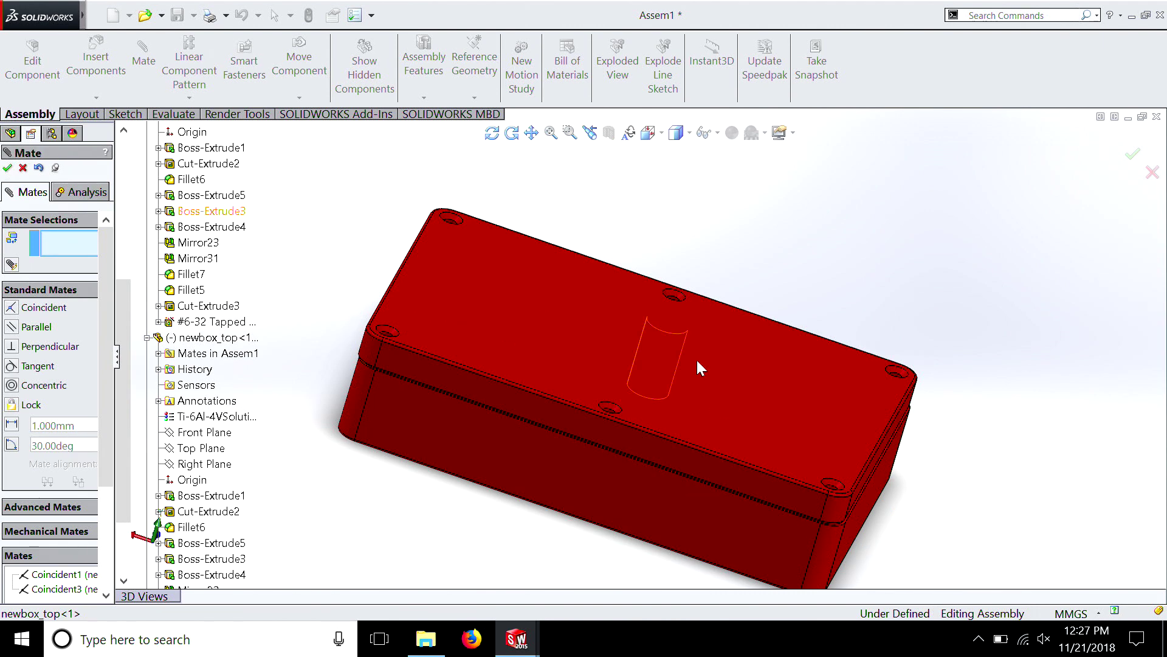
Add a coincident mate between the matching short end faces of newbox_bottom and newbox_top
drag(872, 425, 640, 443)
middle_drag(642, 445, 840, 487)
click(796, 427)
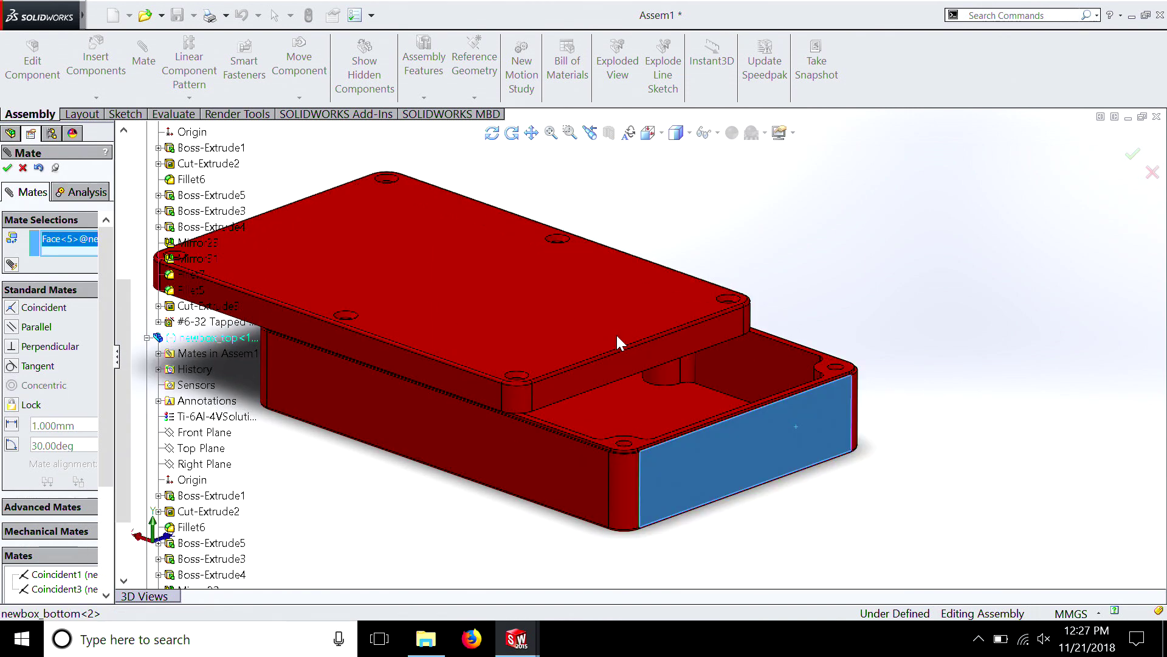
click(640, 360)
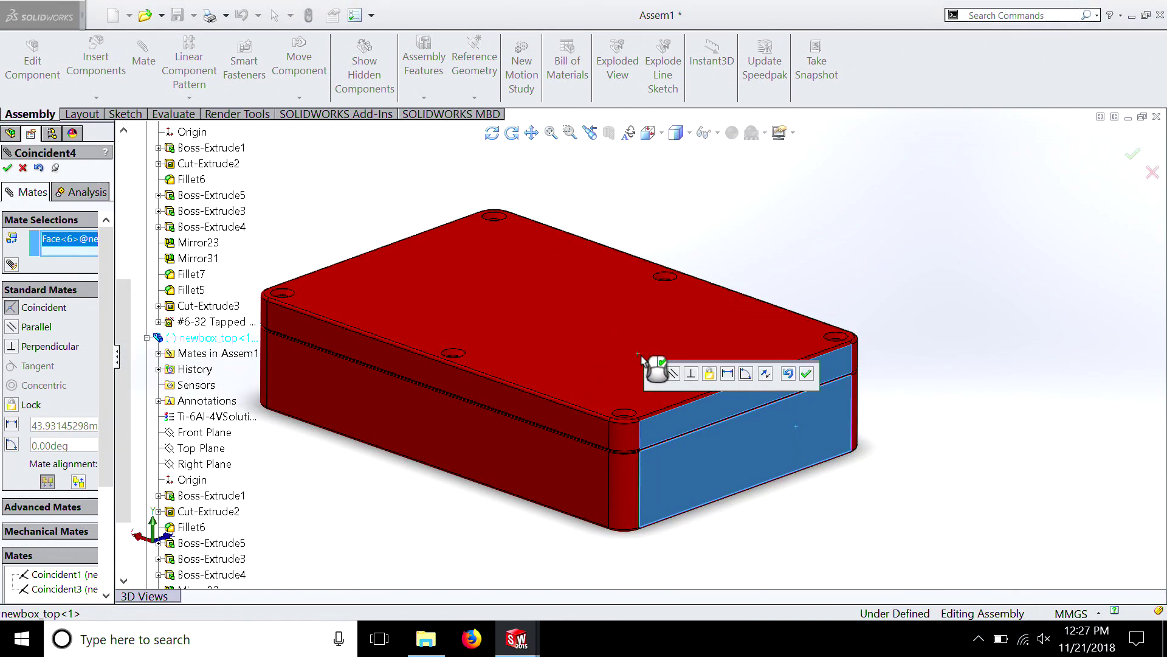
click(8, 169)
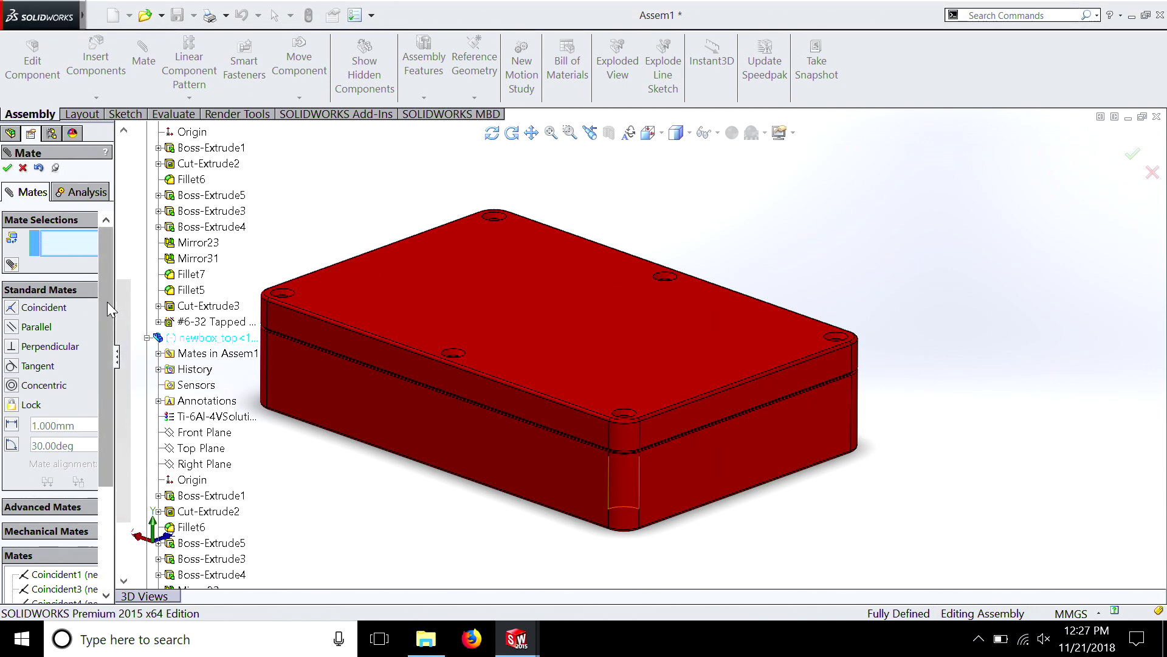
Try to mate the Right Plane of newbox_bottom with the Right Plane of newbox_top as coincident
drag(121, 313, 122, 250)
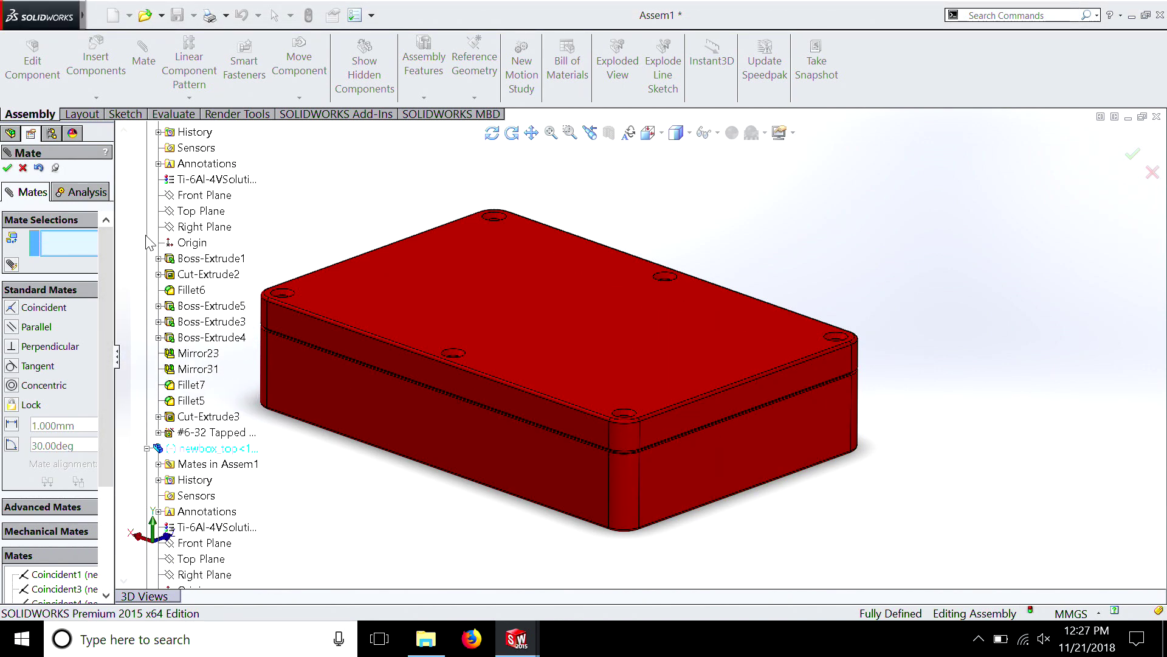
click(197, 229)
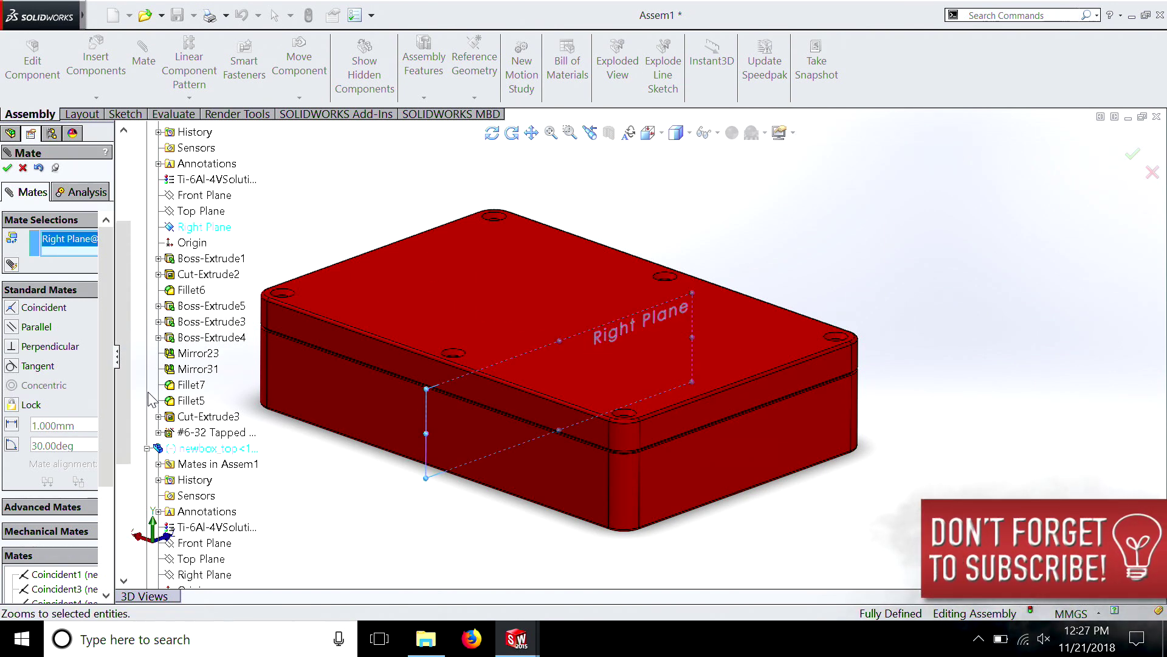
drag(125, 422, 125, 523)
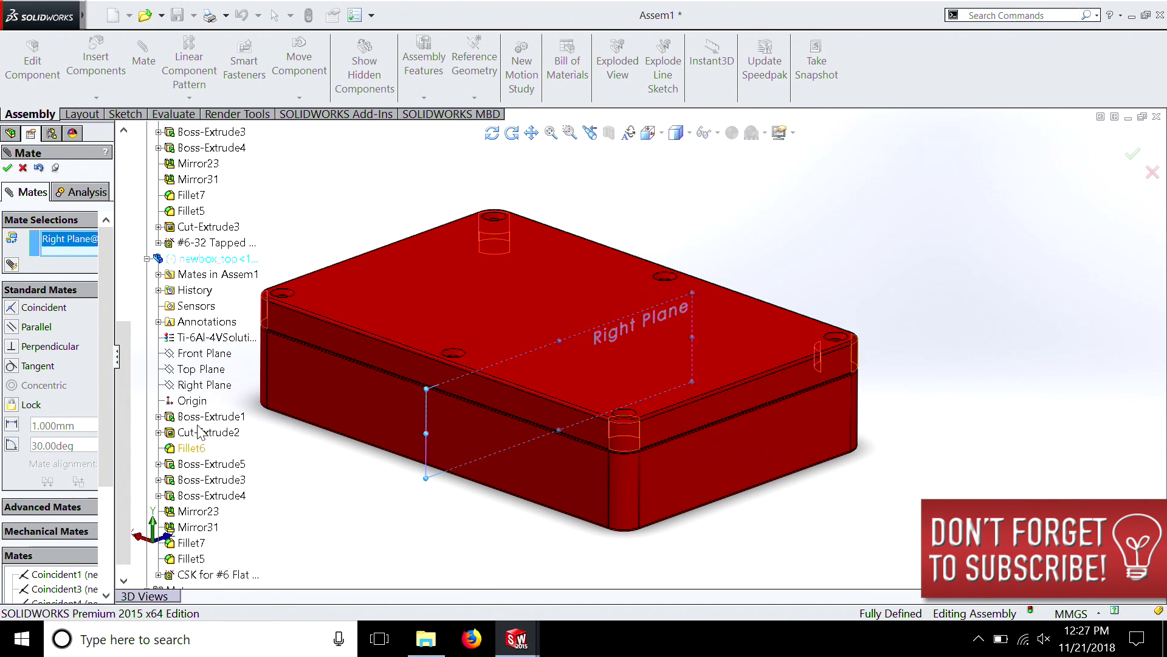
click(204, 386)
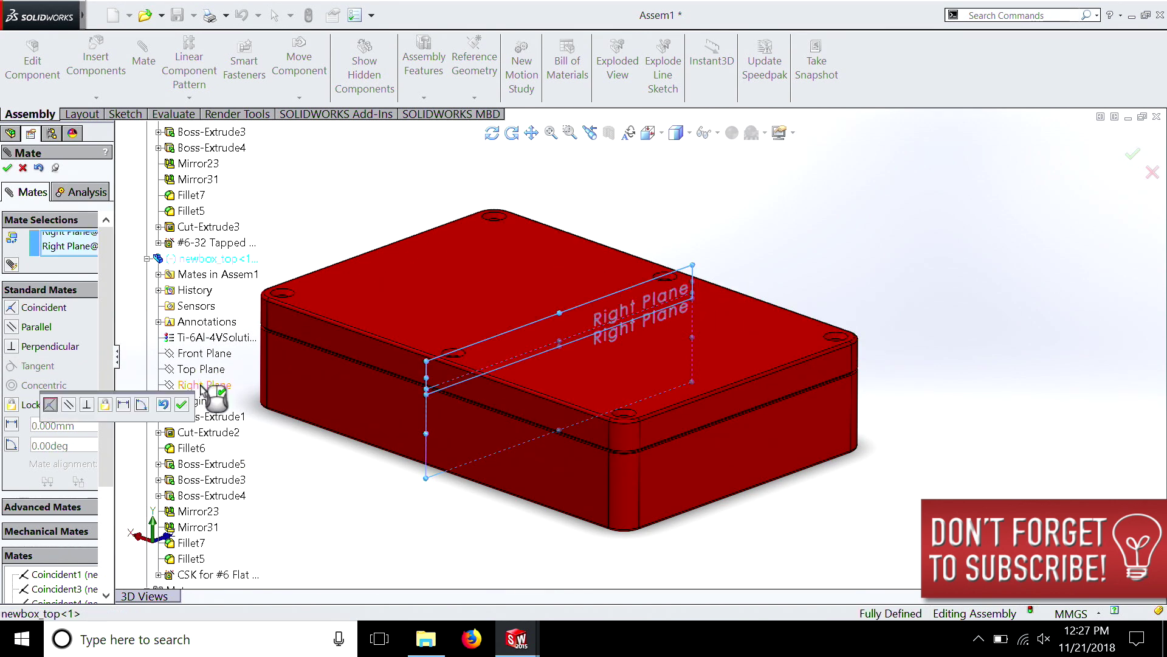
click(23, 169)
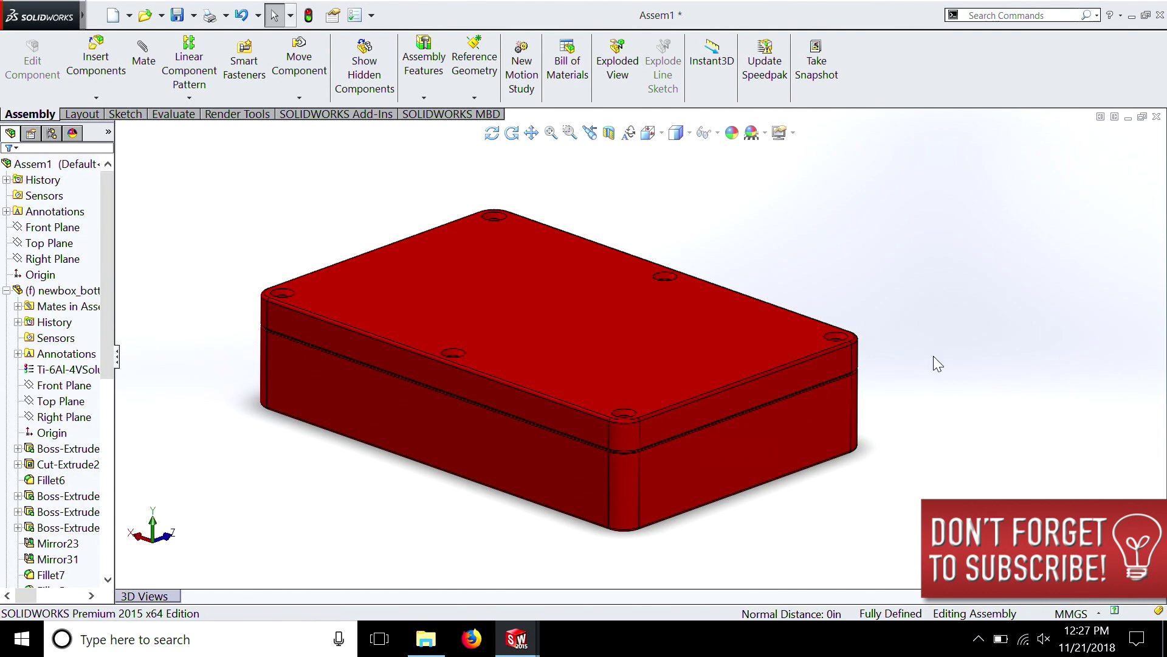
Cut the closed box assembly with a planar section view on the Front Plane
key(Up)
key(Up)
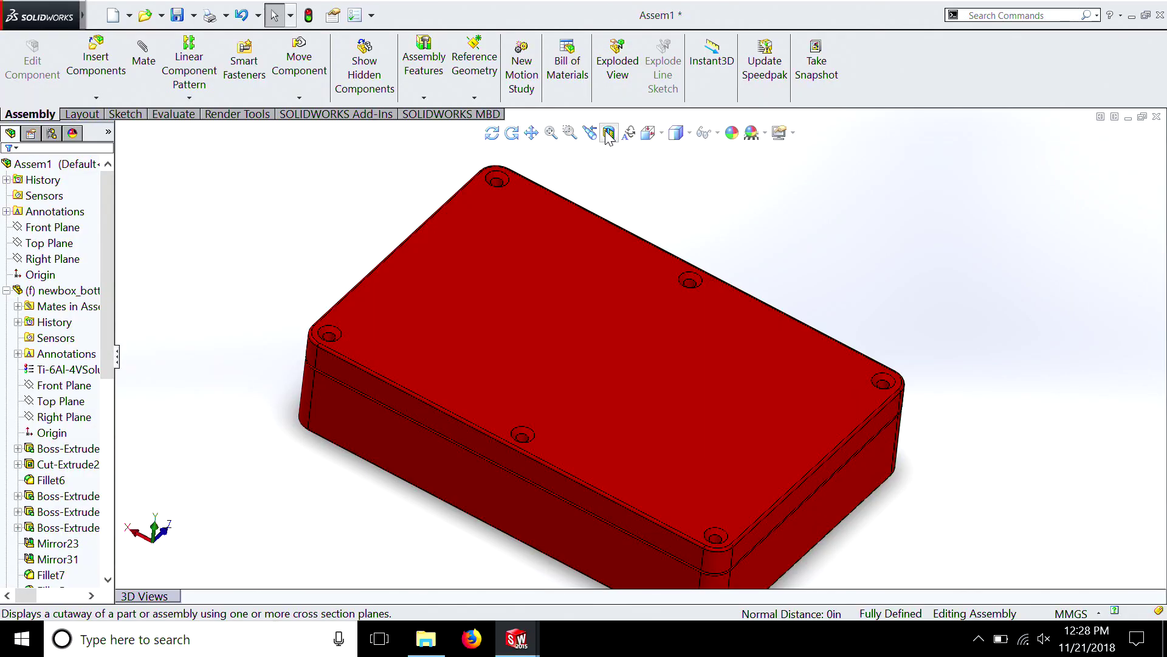
click(608, 133)
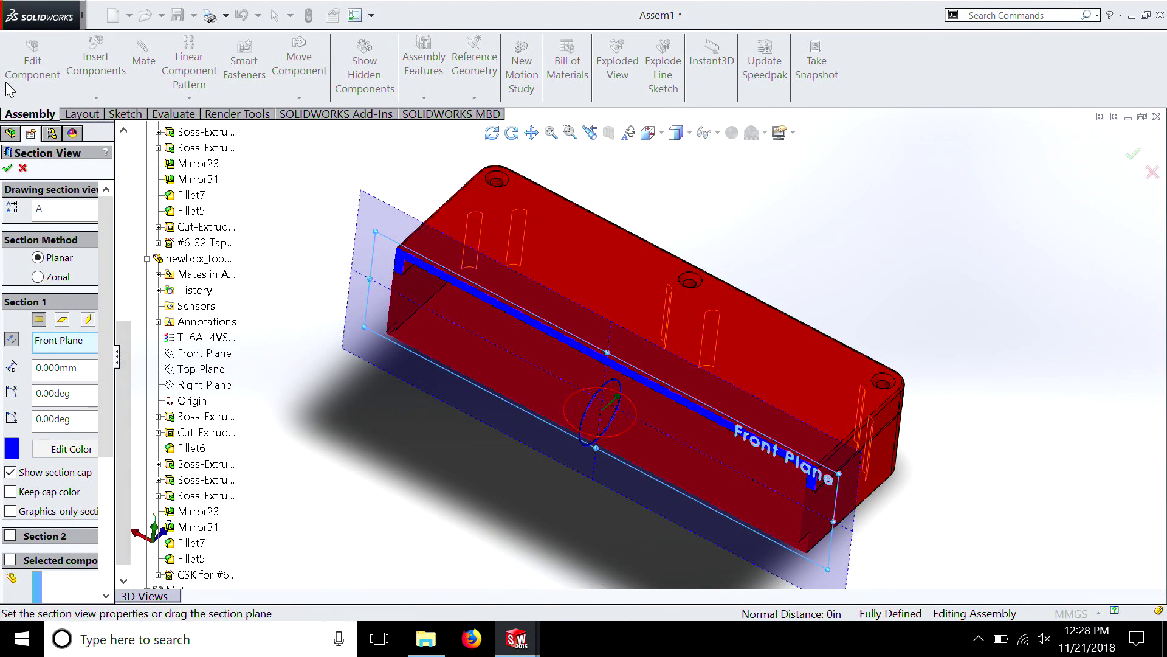
click(6, 169)
Examine in the sectioned assembly how the lid and bottom walls meet at the joint near the box's end
middle_drag(815, 470, 427, 260)
scroll(397, 234, down, 6)
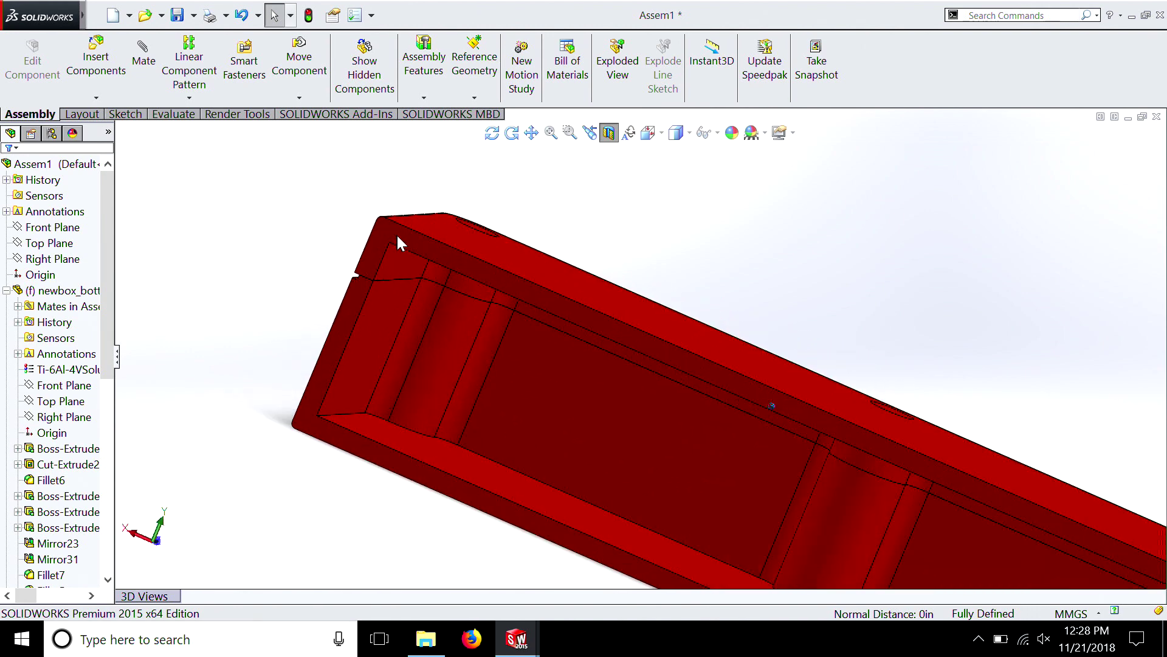
scroll(322, 349, up, 8)
middle_drag(323, 350, 556, 396)
scroll(558, 402, down, 6)
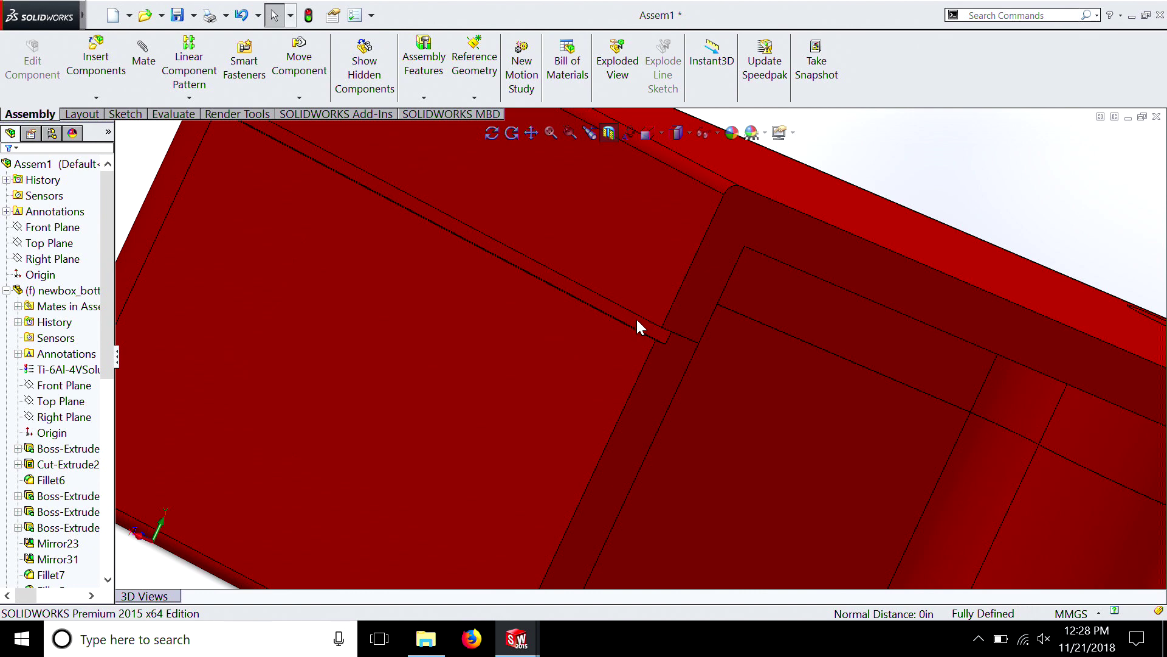
scroll(643, 327, up, 4)
mouse_move(619, 310)
middle_down()
mouse_move(530, 332)
mouse_move(516, 166)
mouse_move(578, 306)
mouse_move(607, 340)
mouse_move(998, 408)
mouse_move(685, 362)
mouse_move(645, 327)
mouse_move(572, 320)
middle_up()
scroll(531, 210, down, 3)
scroll(608, 344, up, 8)
scroll(573, 320, down, 8)
middle_drag(384, 265, 493, 232)
Open the newbox_top part in its own window and roll its feature history back to before the CSK screw holes
right_click(442, 222)
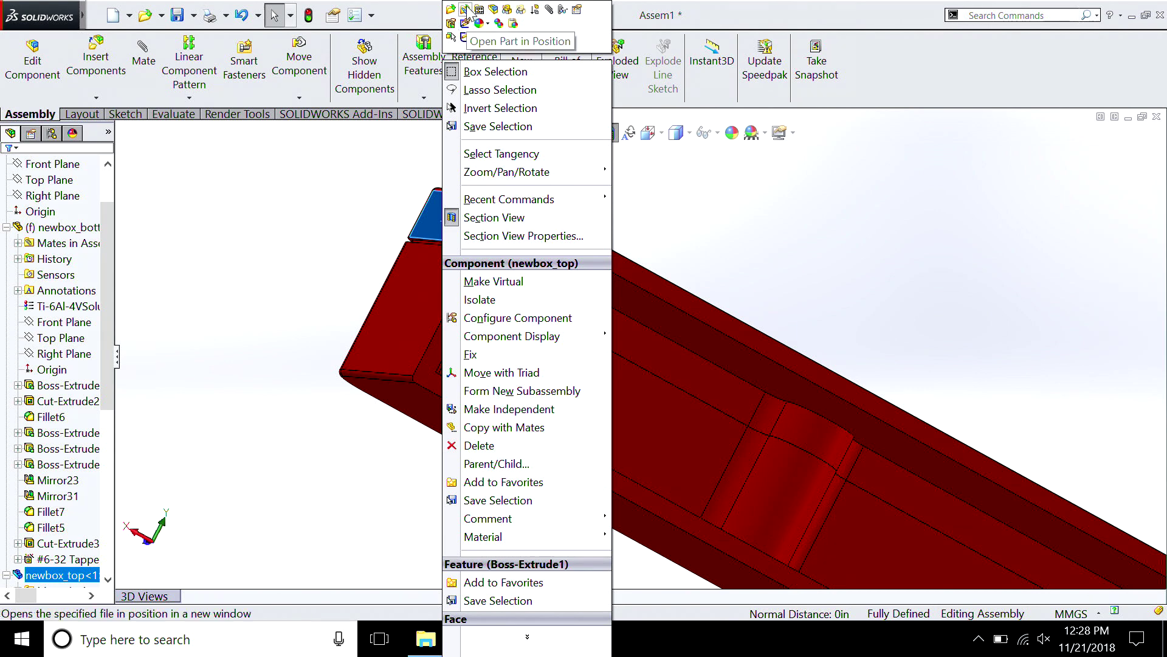
click(450, 11)
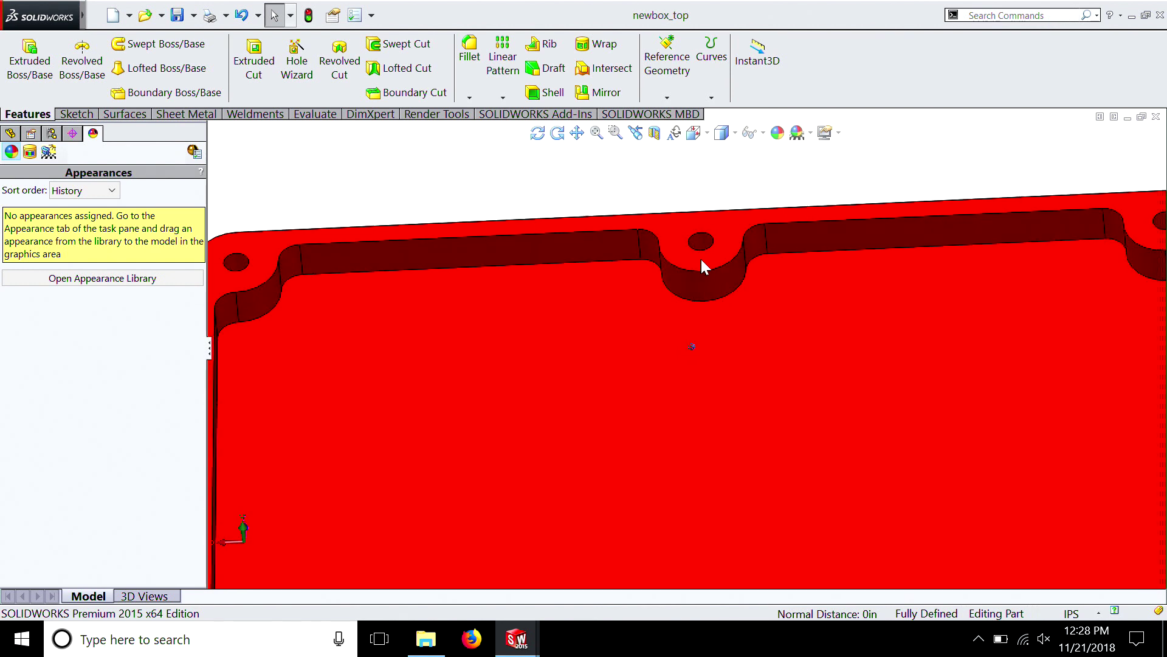
scroll(545, 276, up, 2)
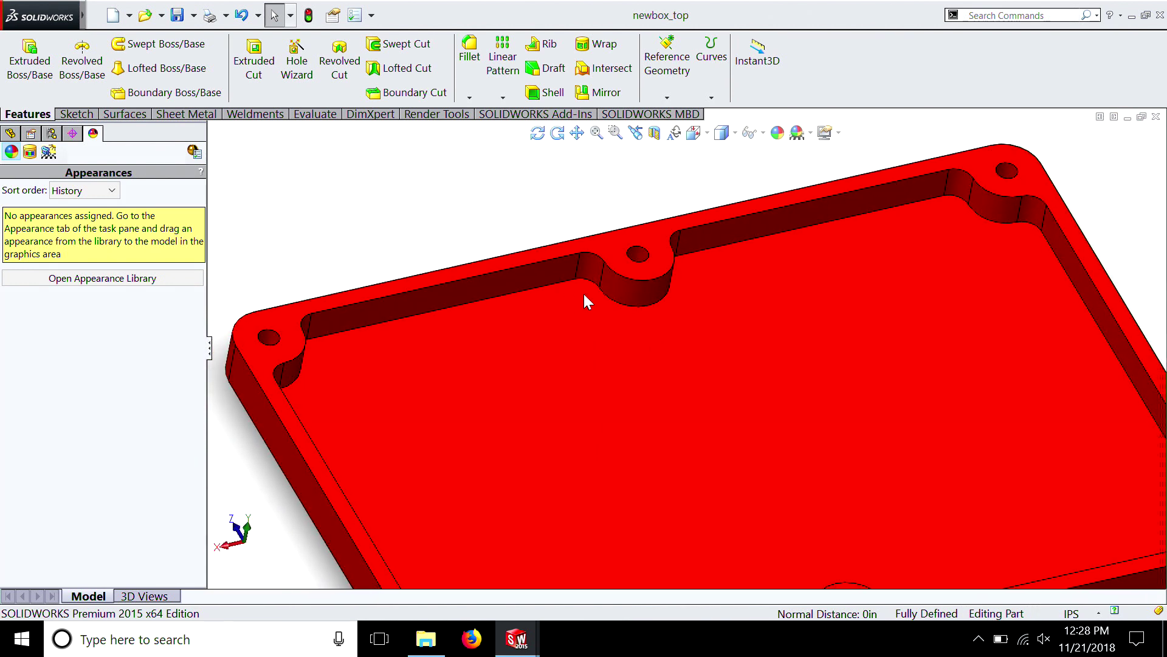
click(10, 134)
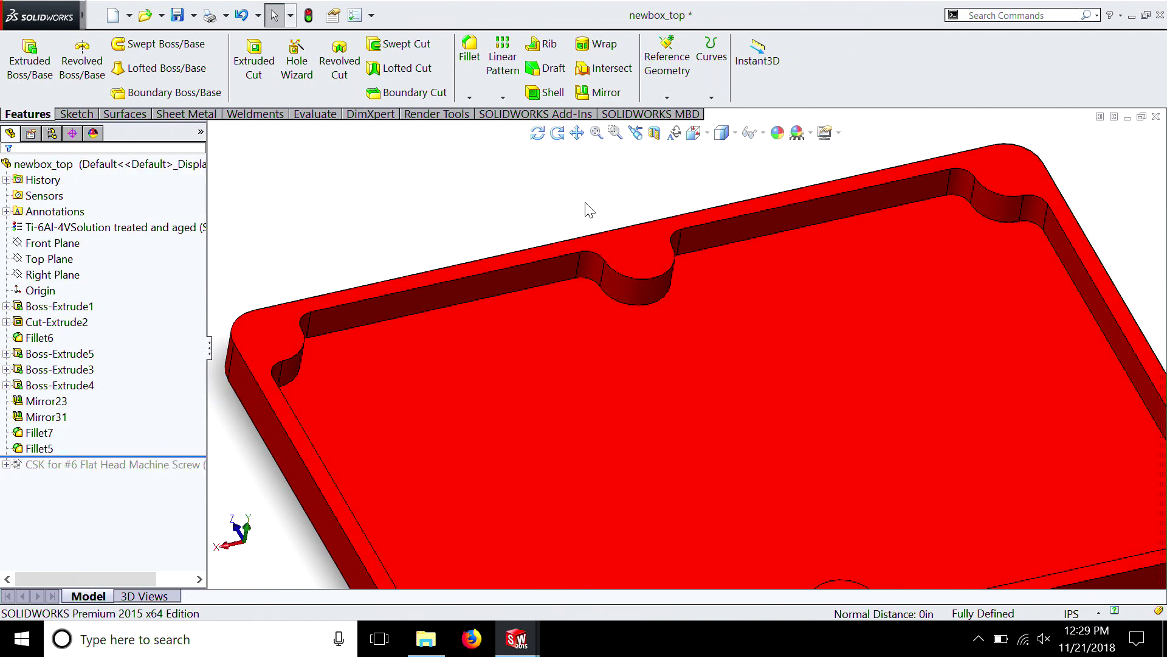
Start a sketch on the lid's flat rim face and convert the complete inner edge loop of the pocket into sketch entities
scroll(694, 364, up, 2)
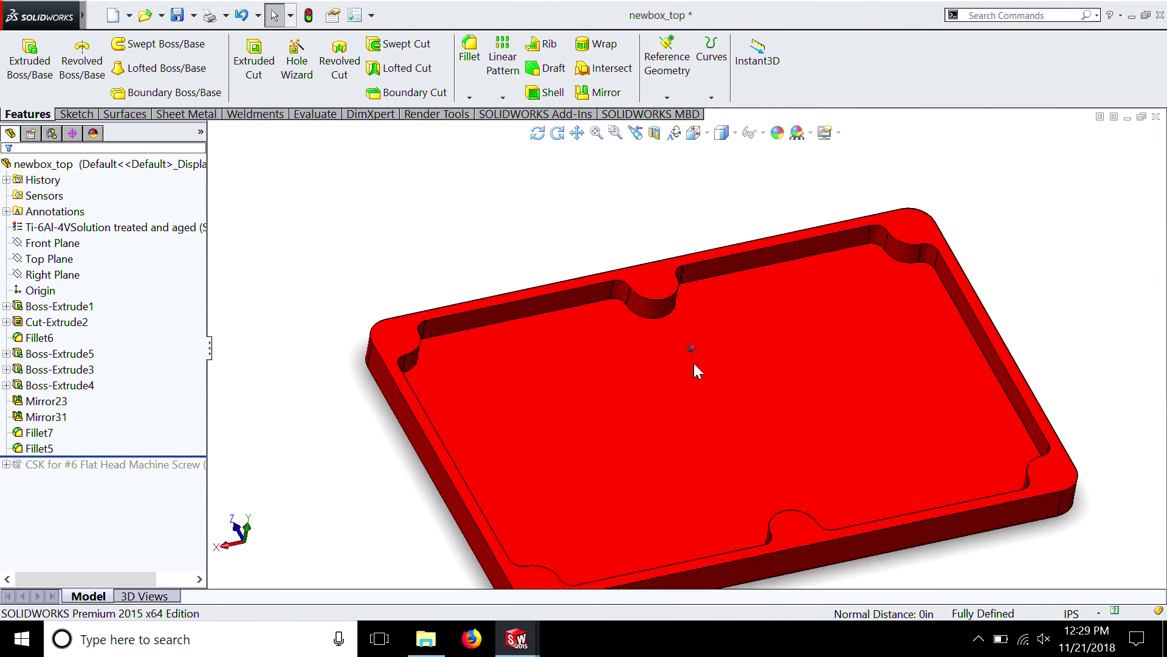
middle_drag(694, 363, 733, 281)
right_click(735, 276)
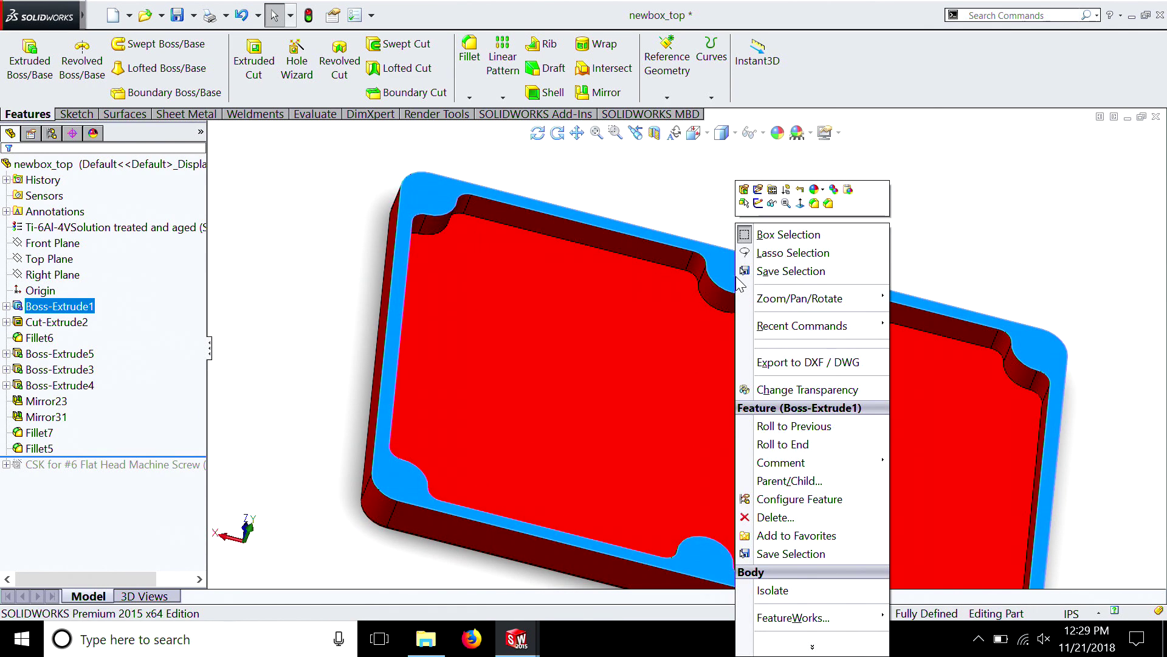
click(759, 203)
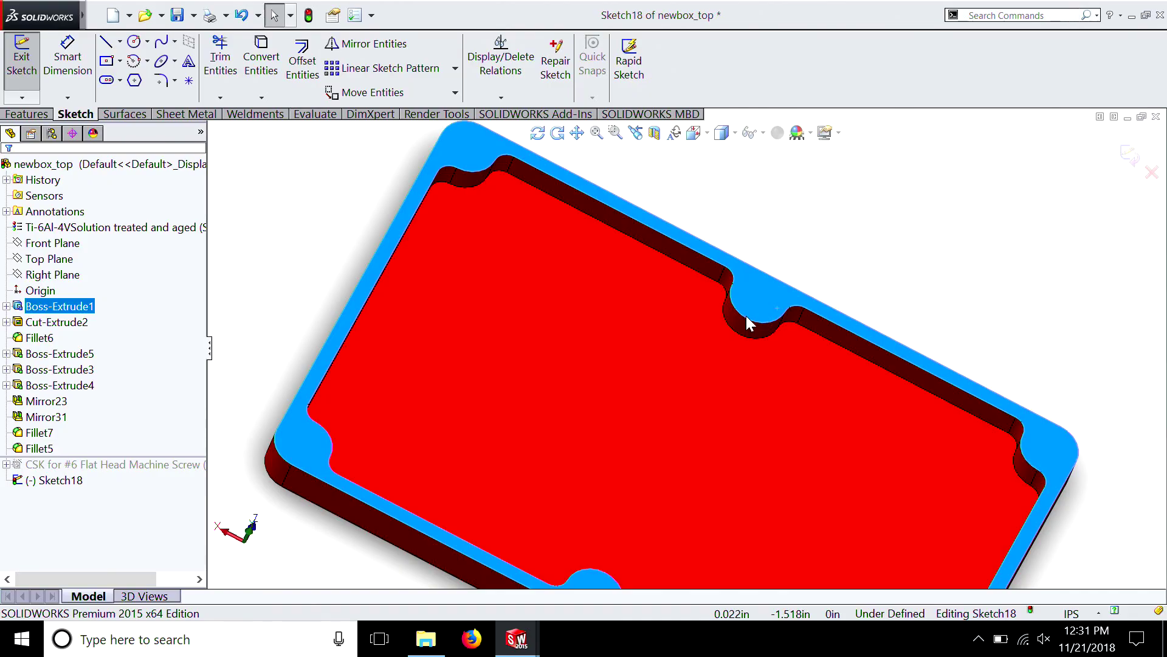
right_click(747, 316)
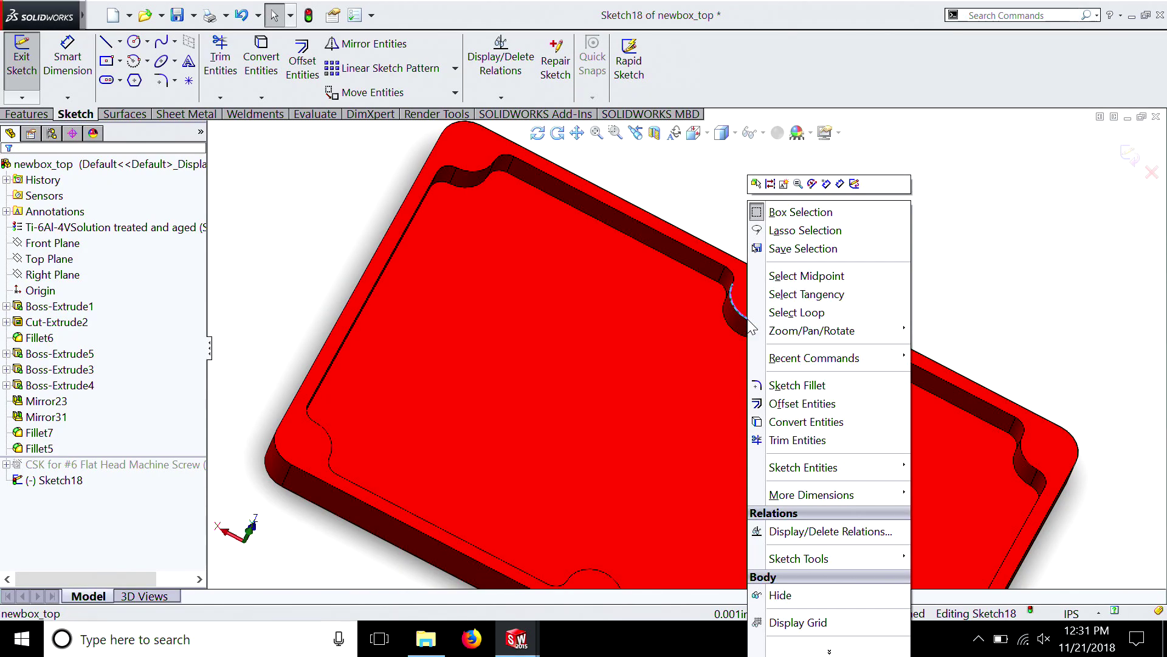
click(790, 312)
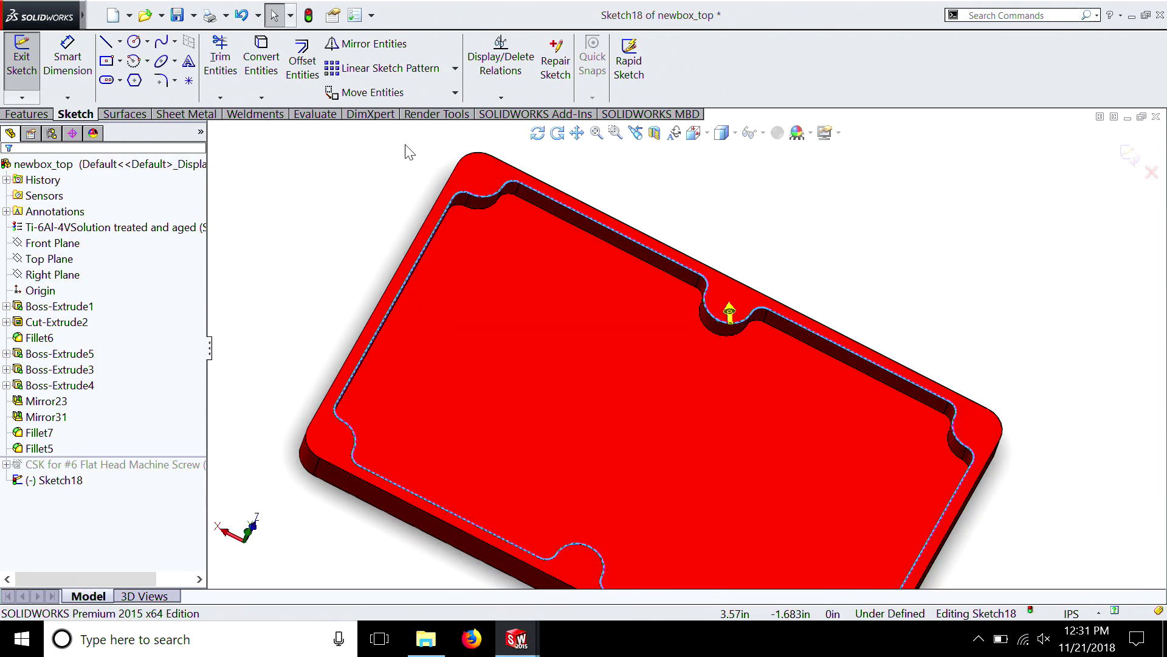
click(255, 75)
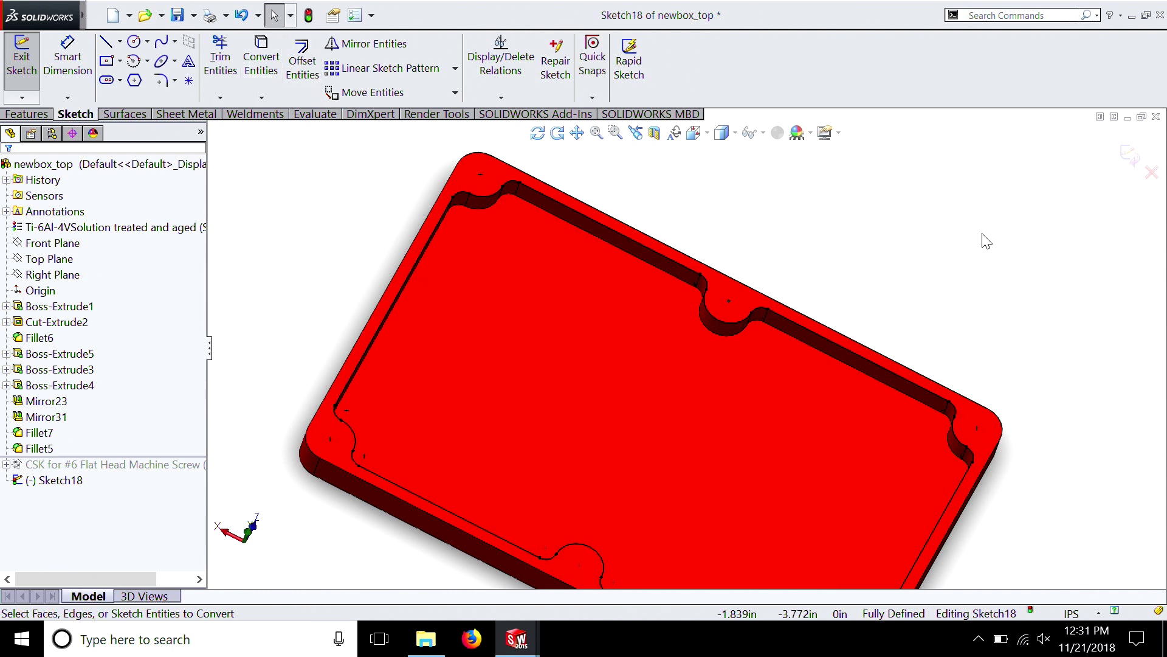
Try to extrude the converted pocket outline as a 0.100 in solid boss, and remove that extrusion while keeping its sketch
scroll(688, 300, down, 5)
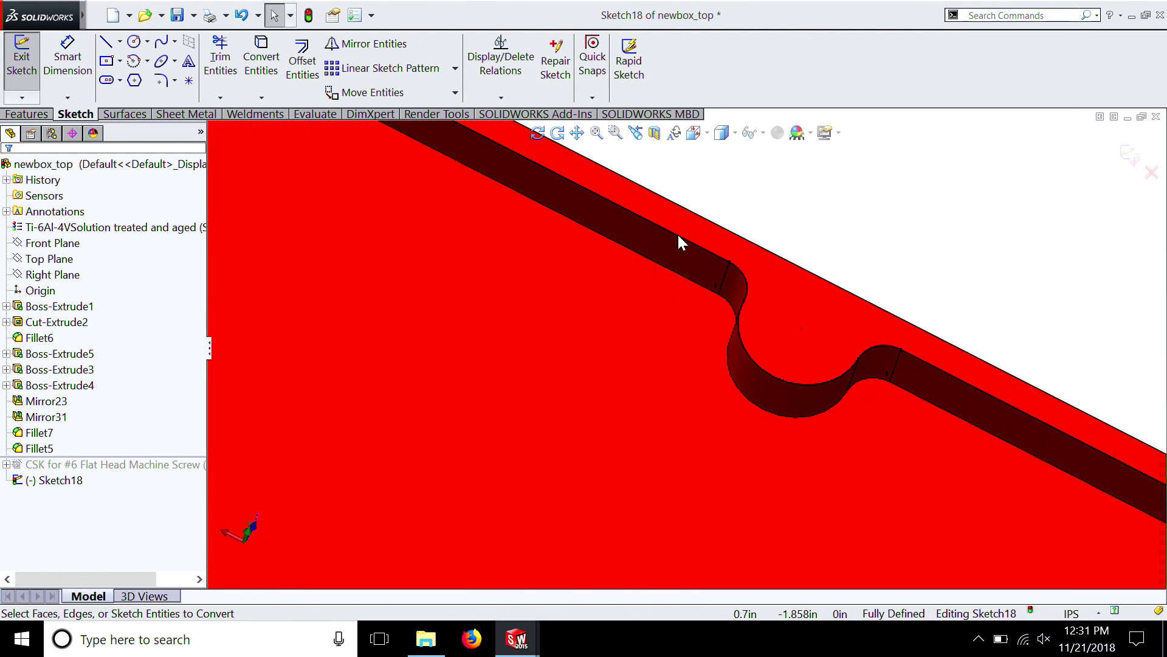
scroll(878, 366, up, 5)
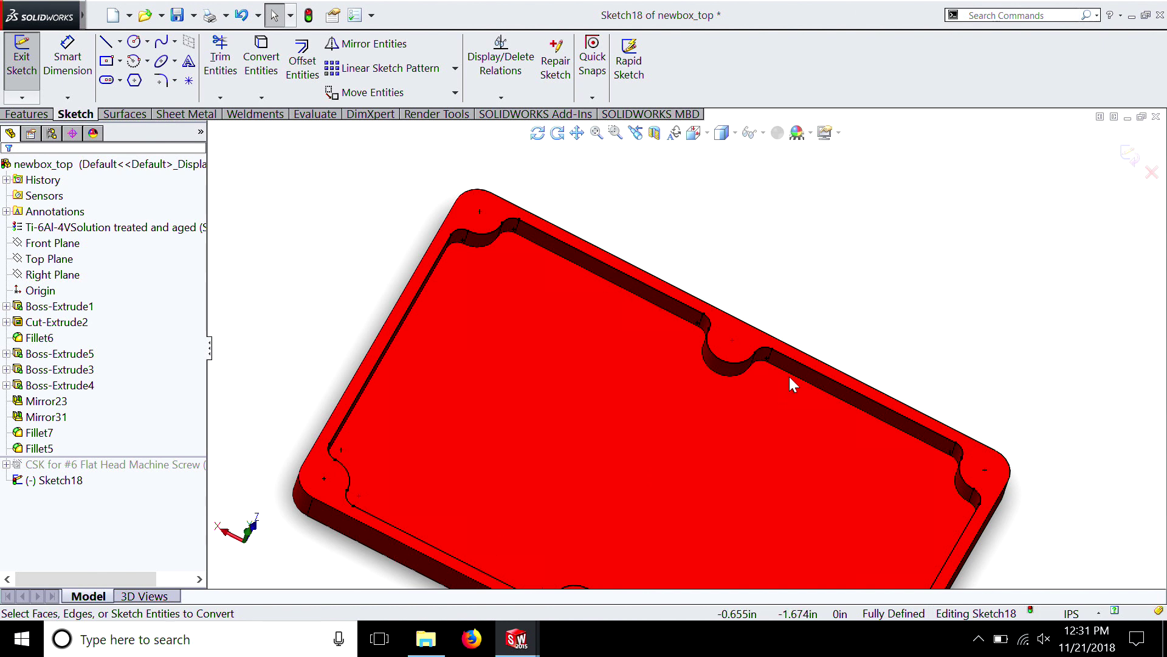
click(28, 114)
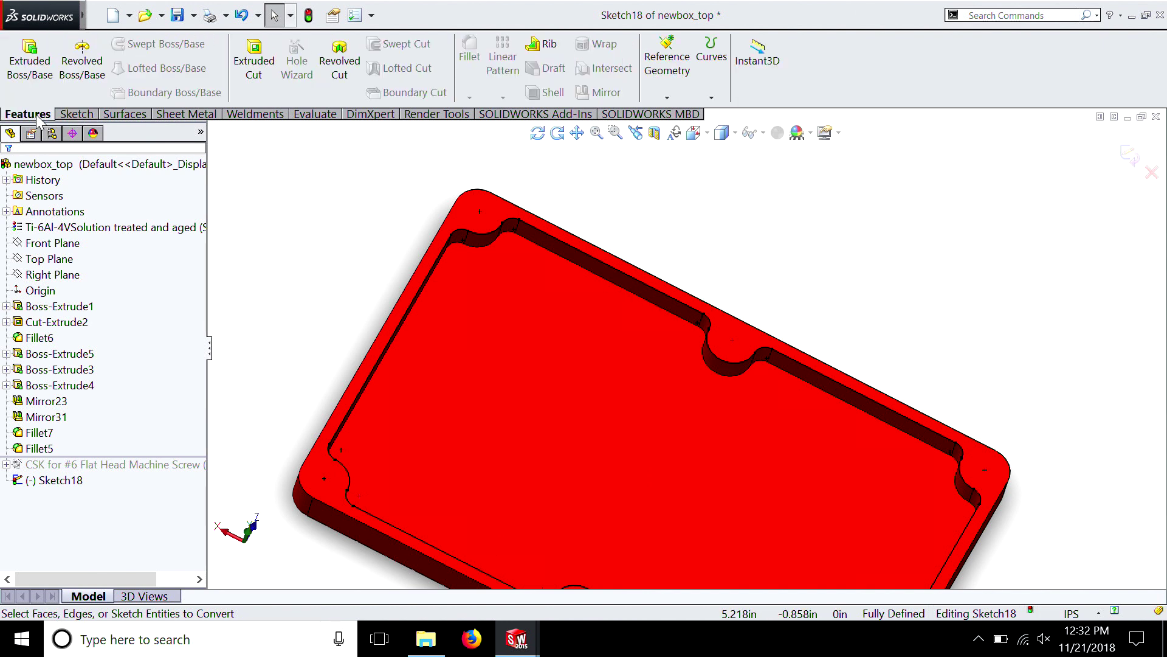
click(29, 59)
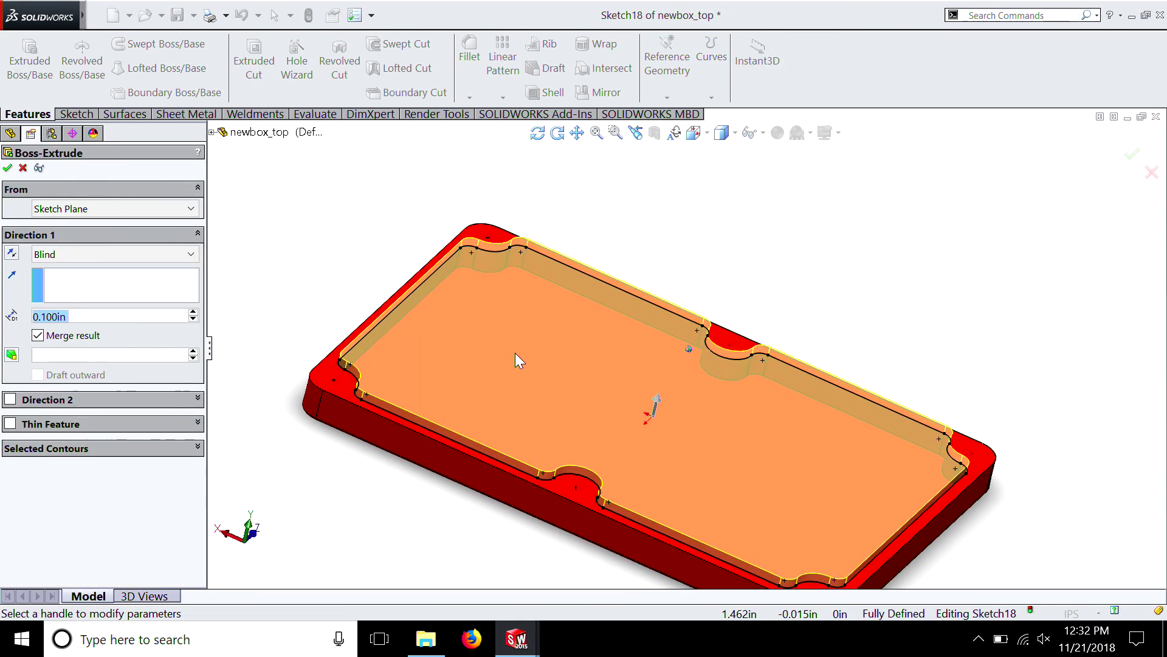
click(8, 170)
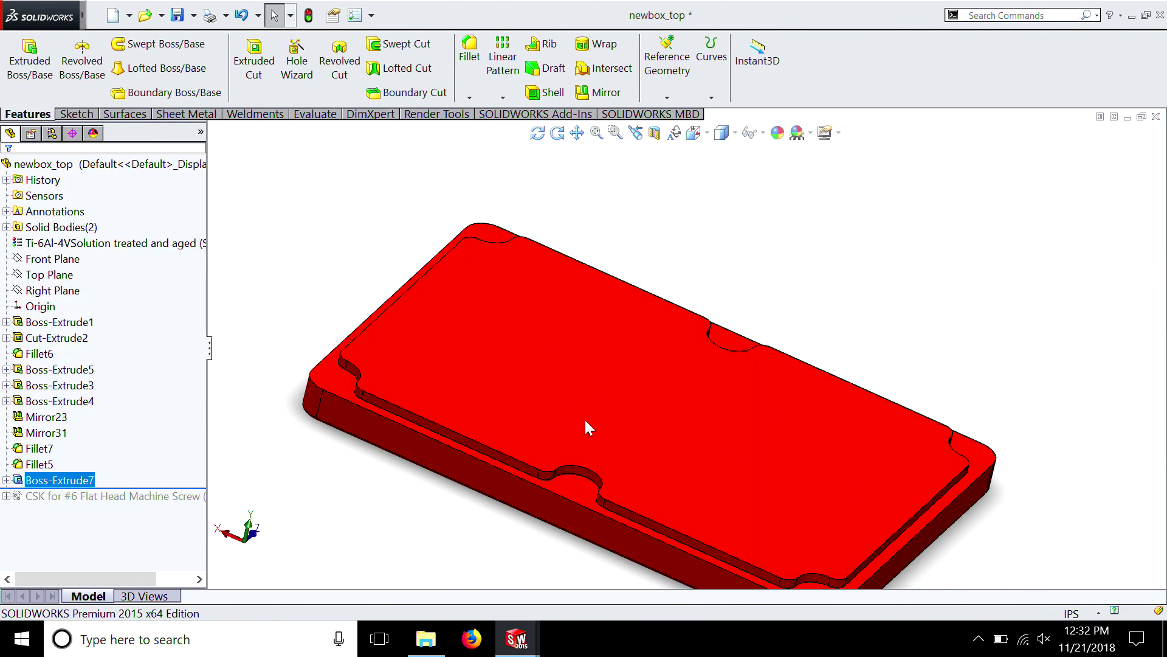
click(656, 133)
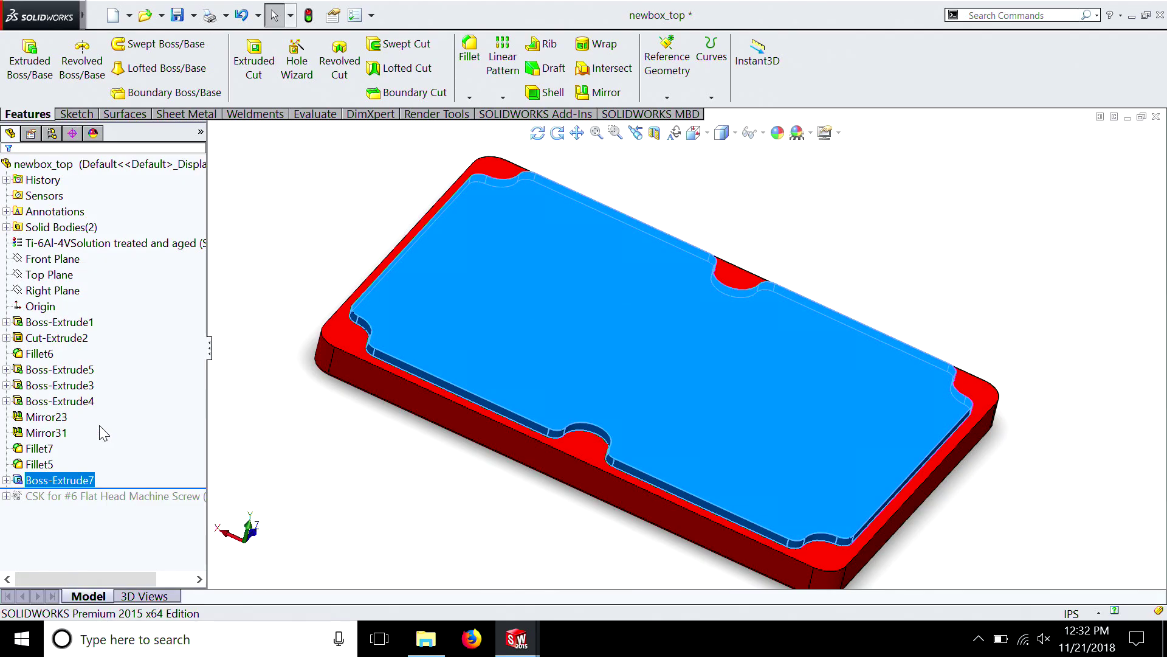
click(968, 313)
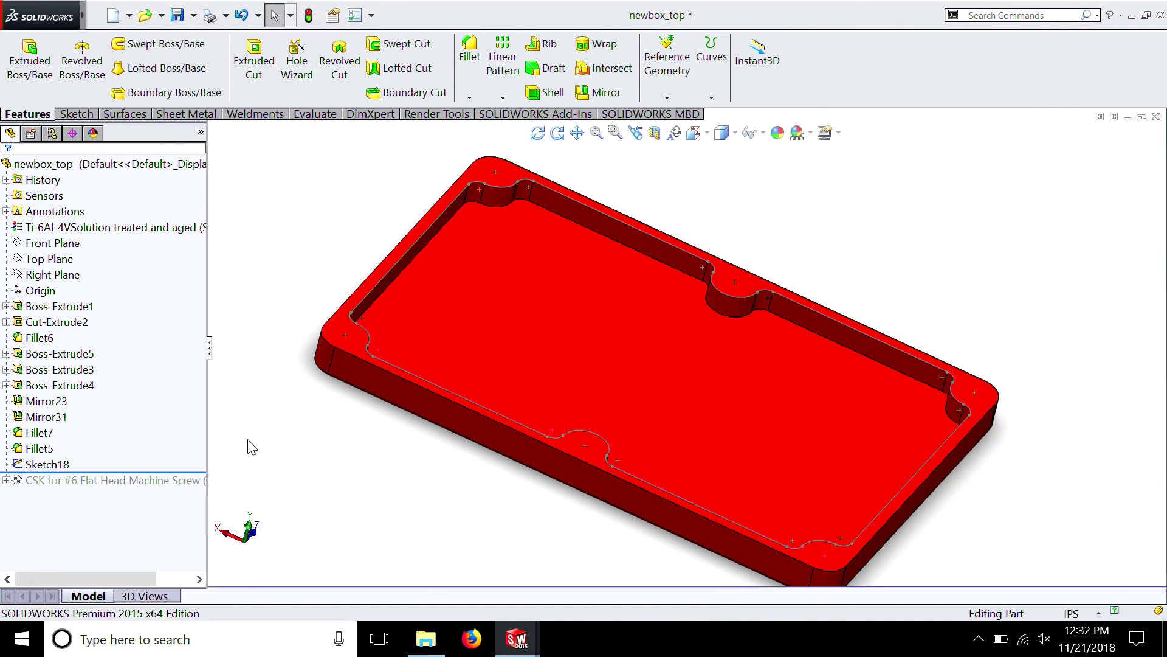
Reopen the converted outline sketch and extrude it 0.100 in as a one-direction thin feature with 0.050 in wall thickness
click(46, 467)
right_click(49, 466)
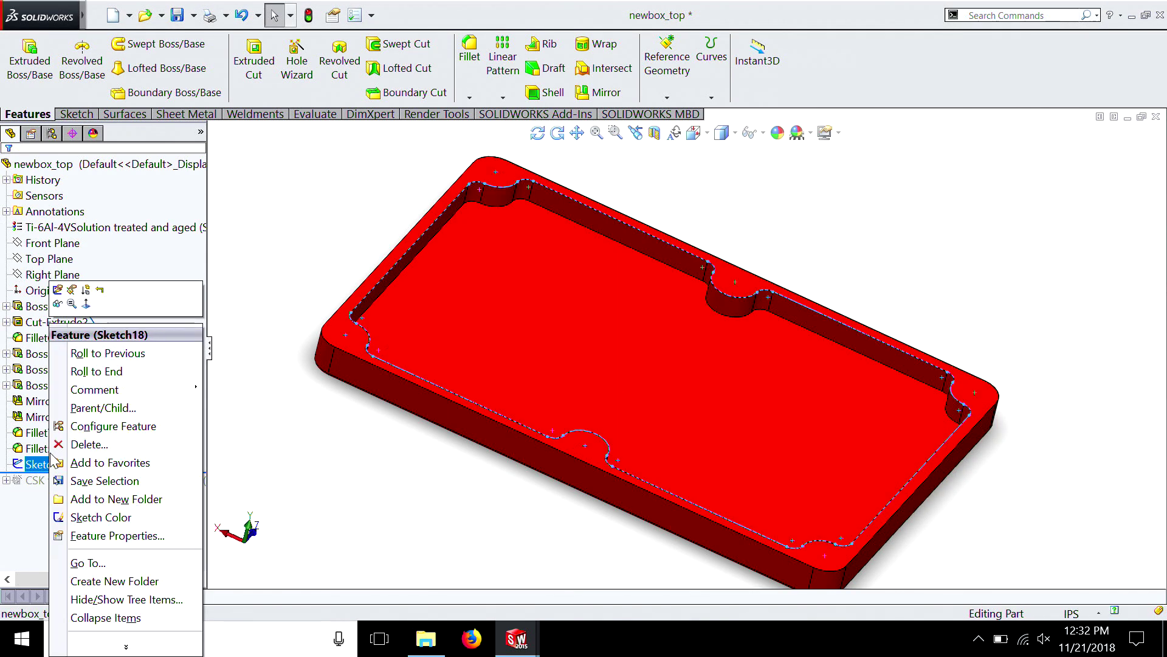
click(59, 290)
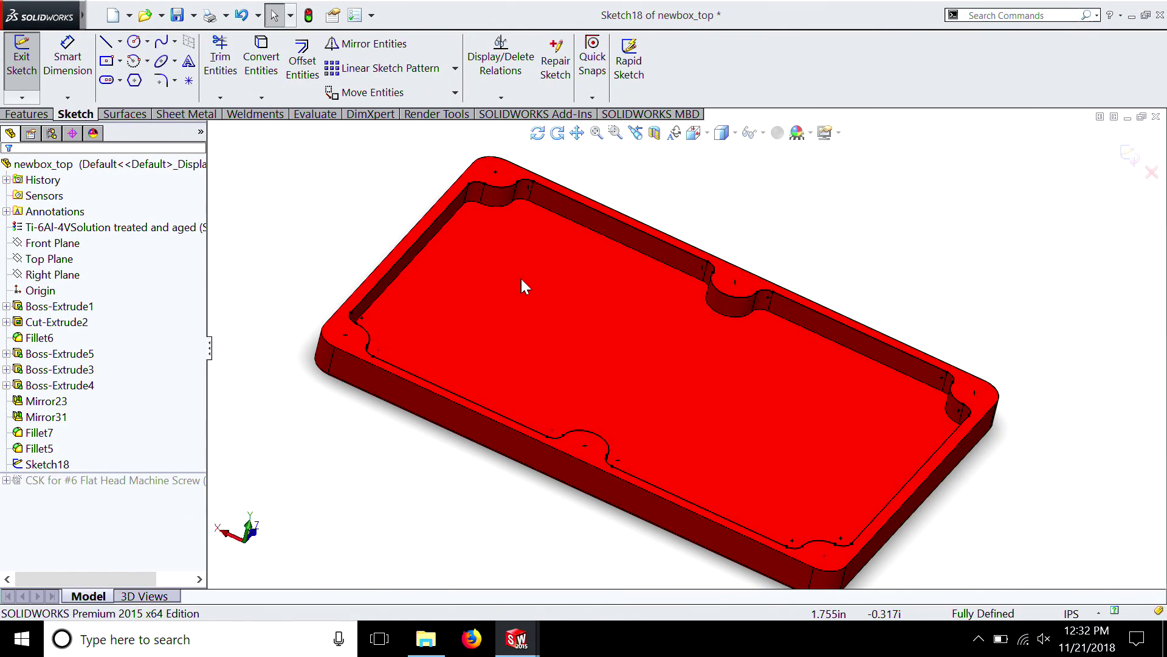
click(28, 114)
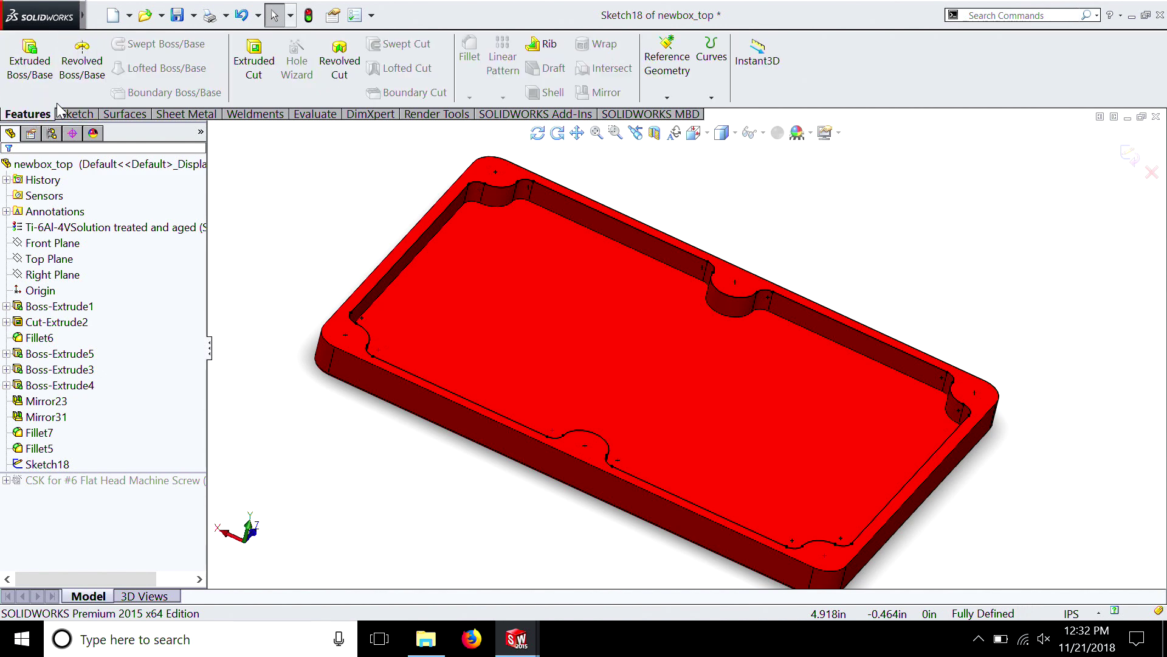
click(29, 59)
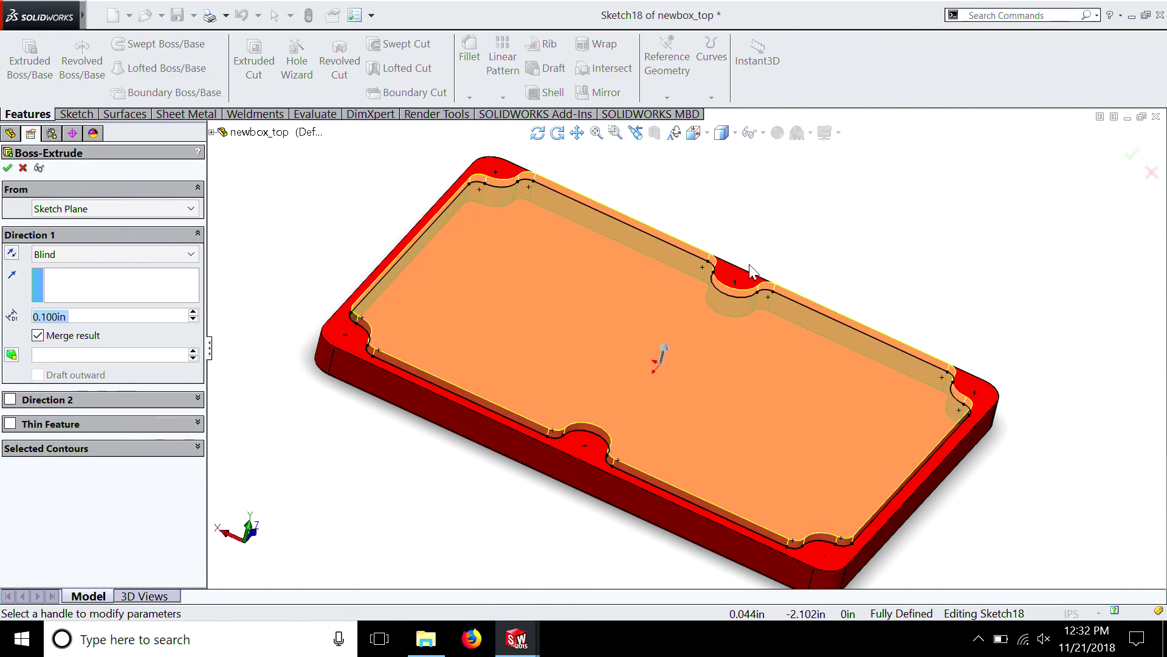
click(9, 424)
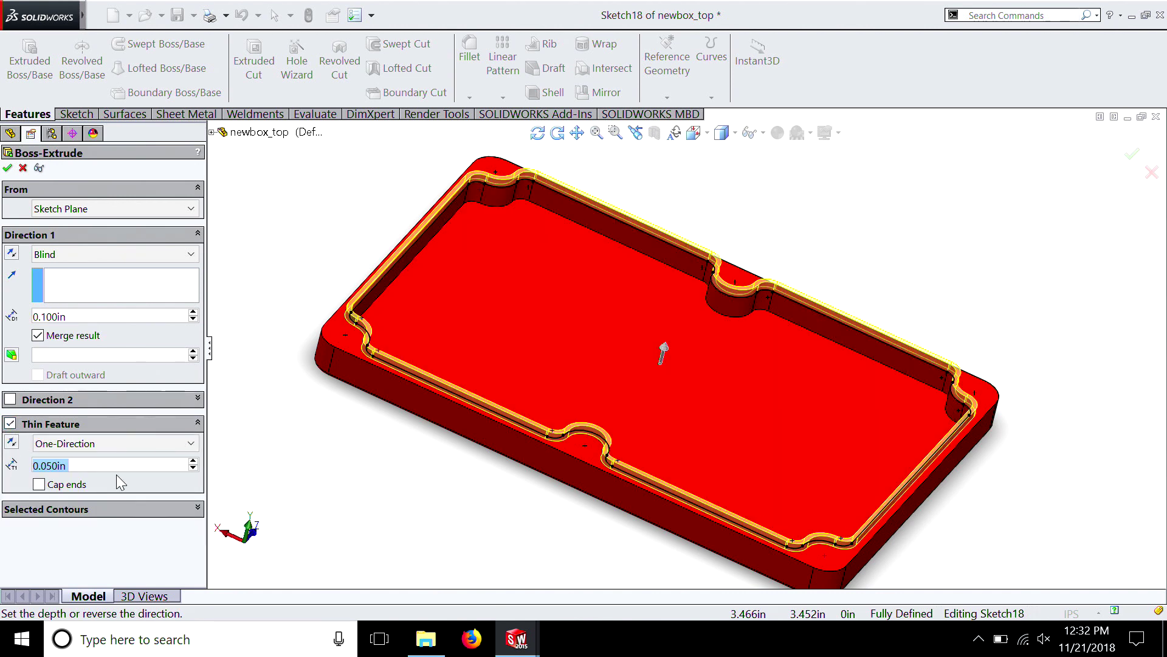
middle_drag(402, 479, 434, 404)
scroll(434, 404, down, 3)
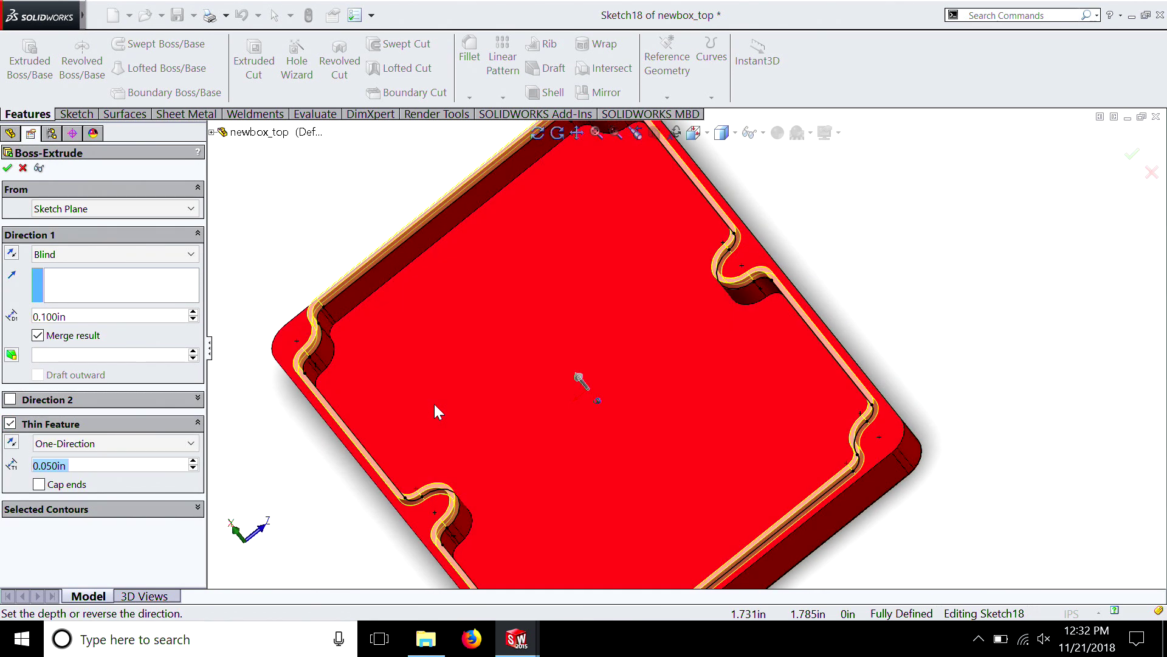
middle_drag(307, 331, 402, 304)
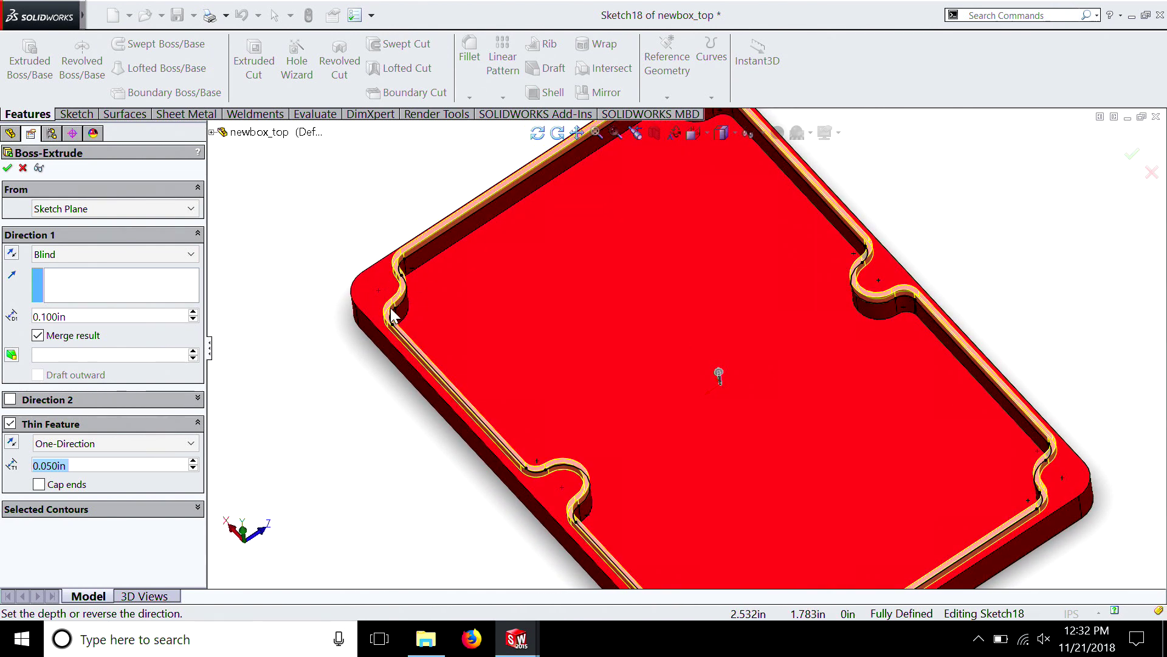
click(8, 167)
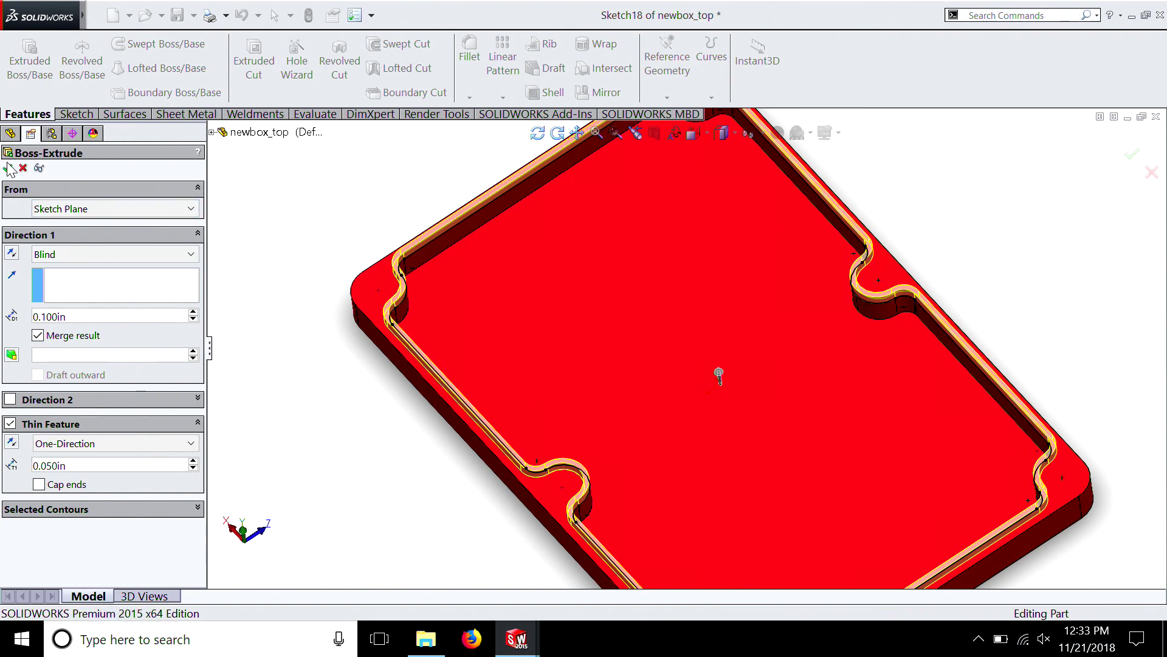
Roll the lid's feature history forward past the CSK hole for the #6 flat head machine screw
middle_drag(1076, 435, 629, 334)
middle_drag(439, 263, 894, 425)
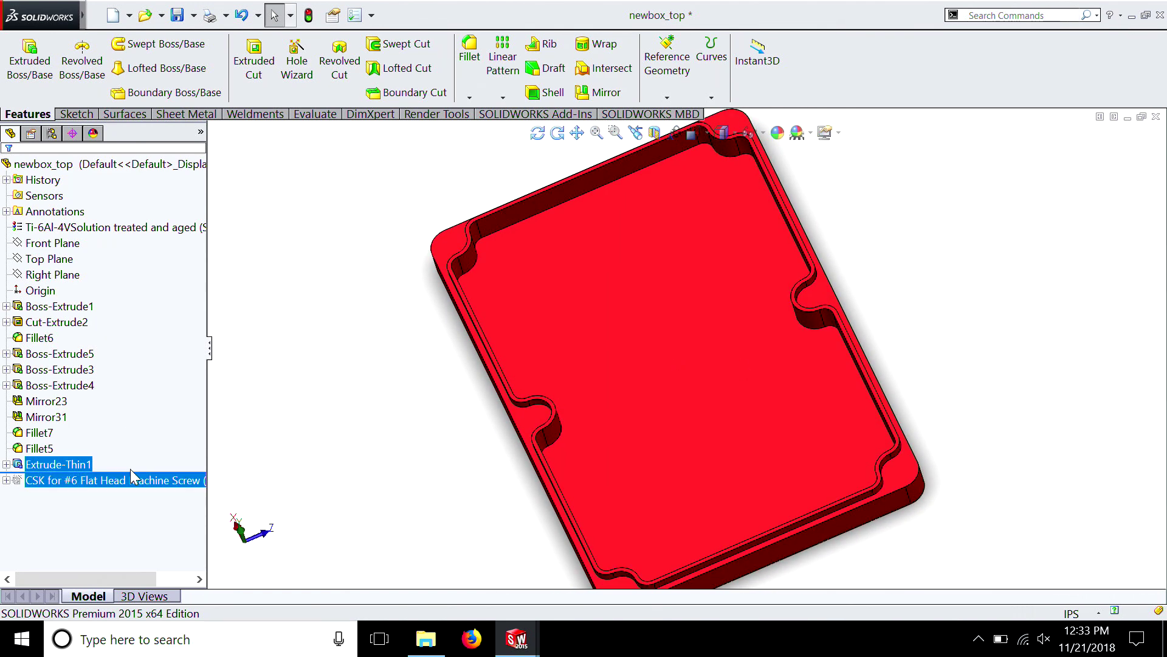
drag(121, 499, 166, 482)
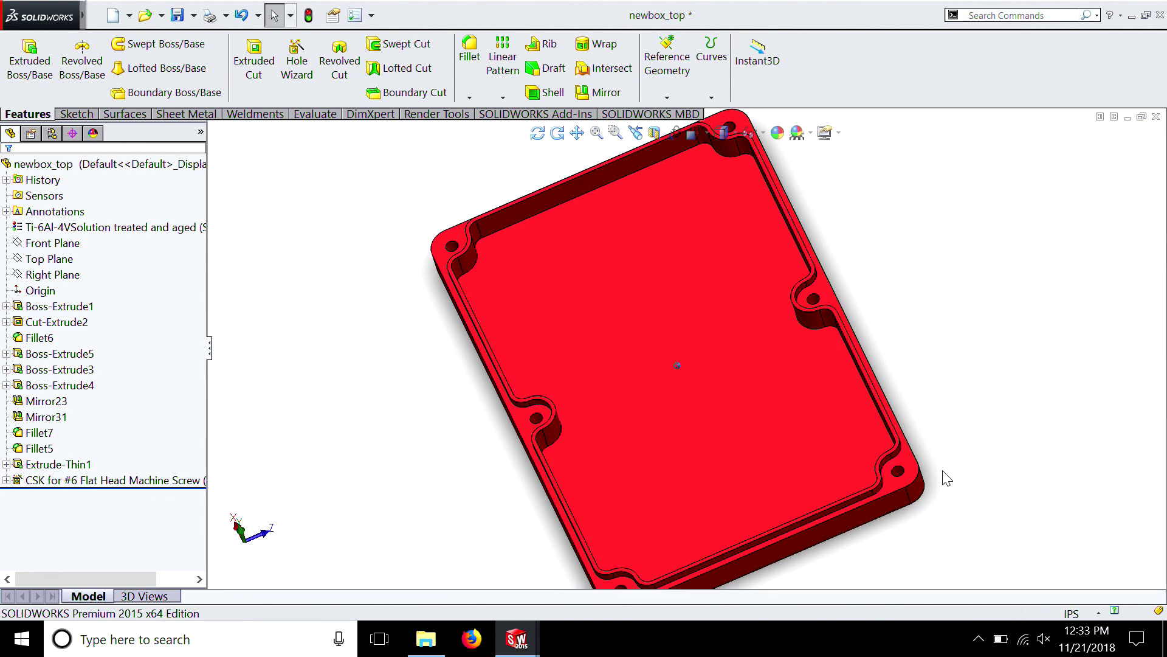
Examine the lid from the inside and outside, checking the thin lip around the pocket and the countersunk screw holes
middle_drag(943, 476, 963, 464)
key(Down)
key(Down)
key(Down)
key(Down)
key(Down)
key(Down)
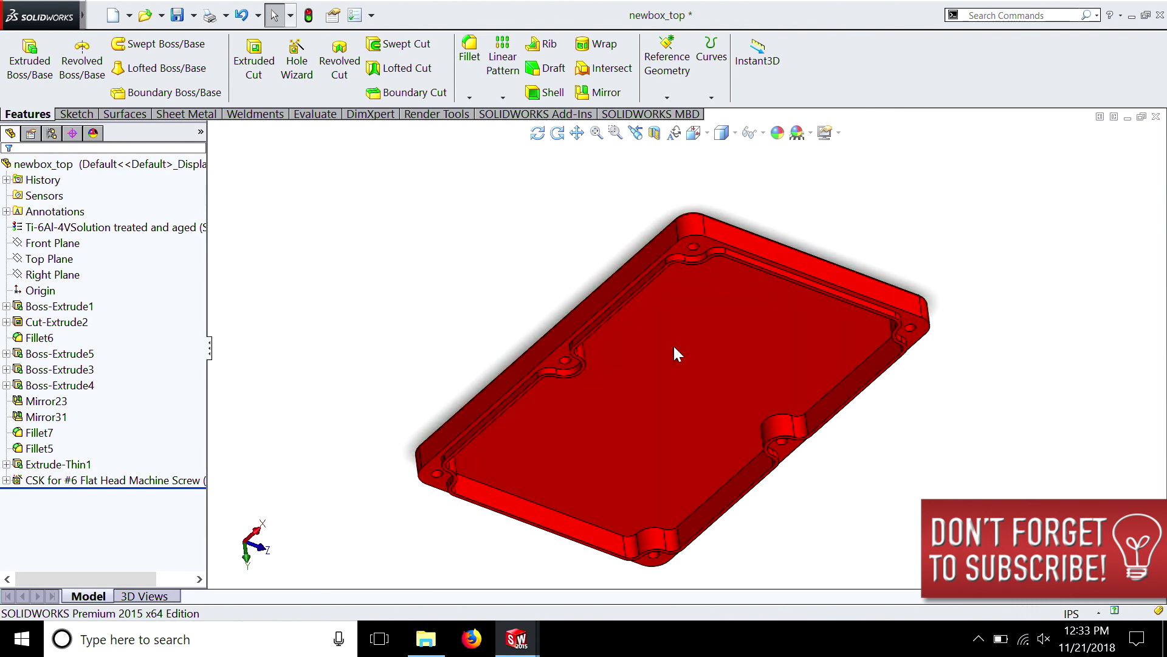
key(Down)
key(Down)
key(Down)
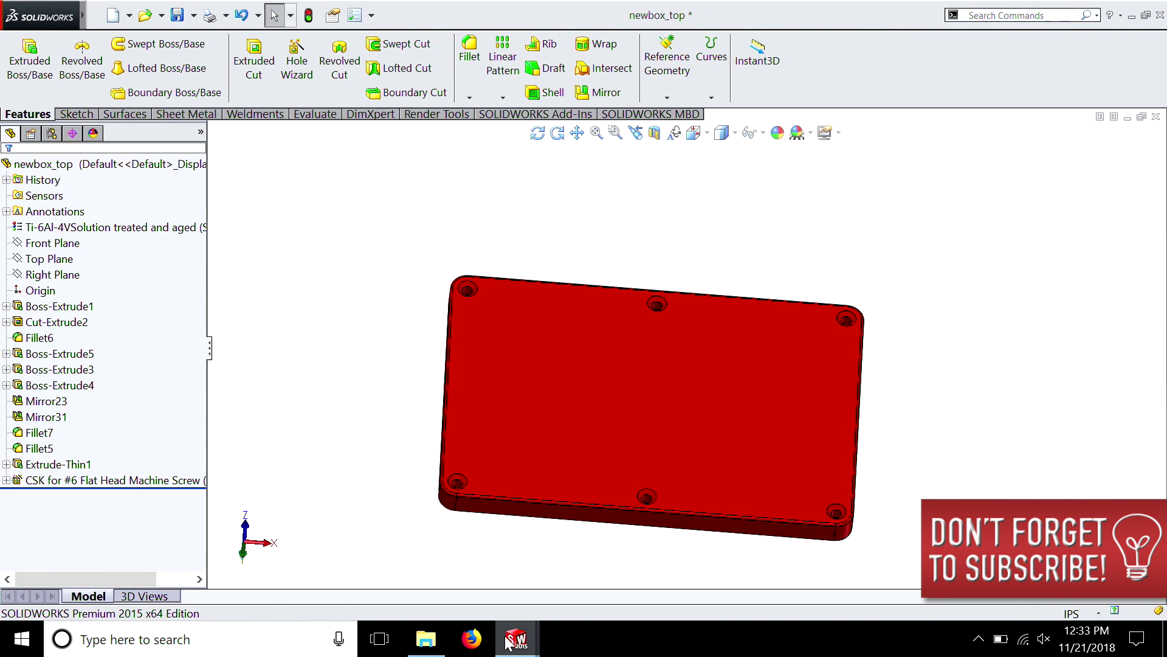
Switch to the Assem1 window, rebuild the assembly with the modified lid, and inspect the joint near the sectioned corner
click(507, 642)
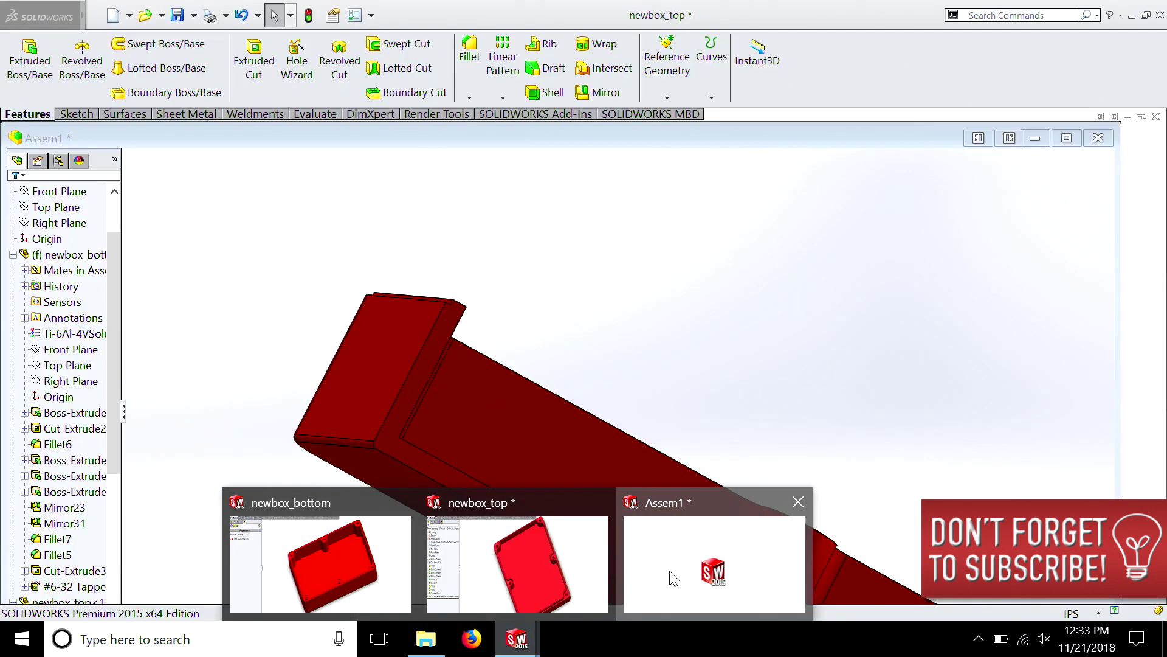
click(674, 578)
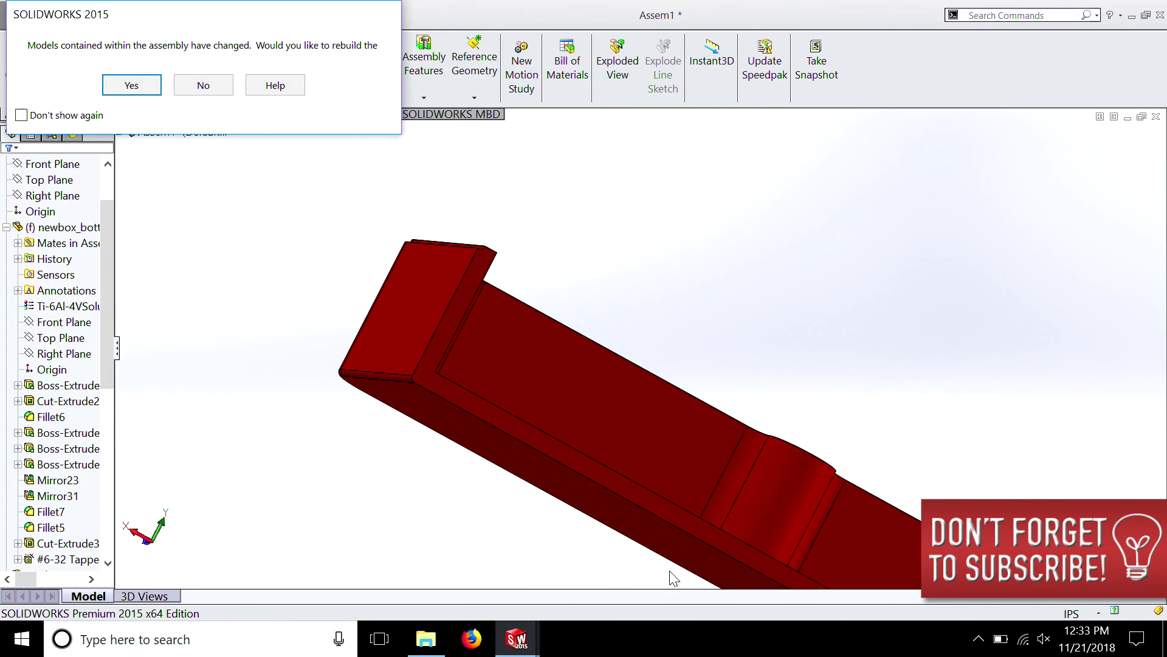
click(156, 90)
key(Left)
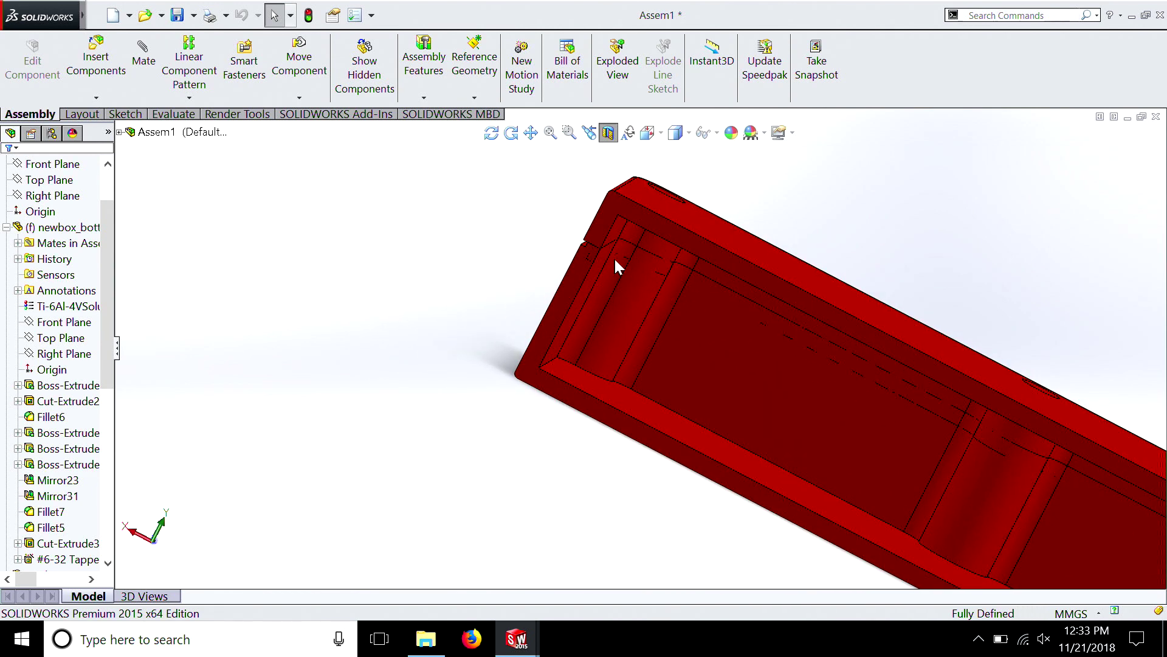
scroll(594, 255, down, 5)
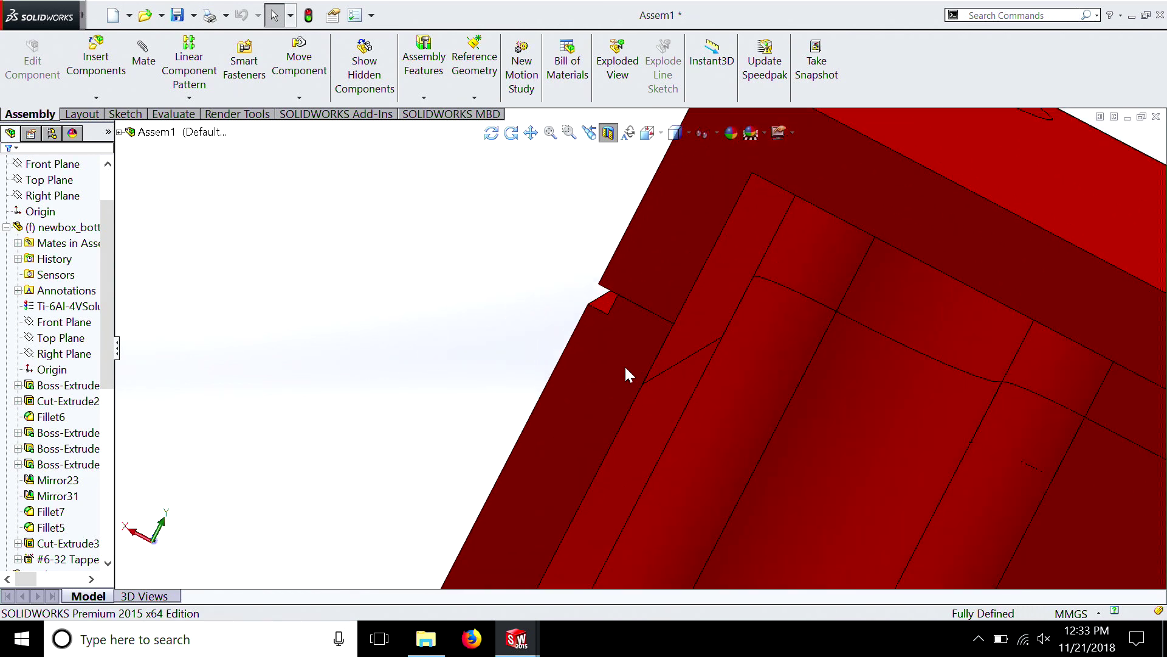
scroll(618, 383, up, 3)
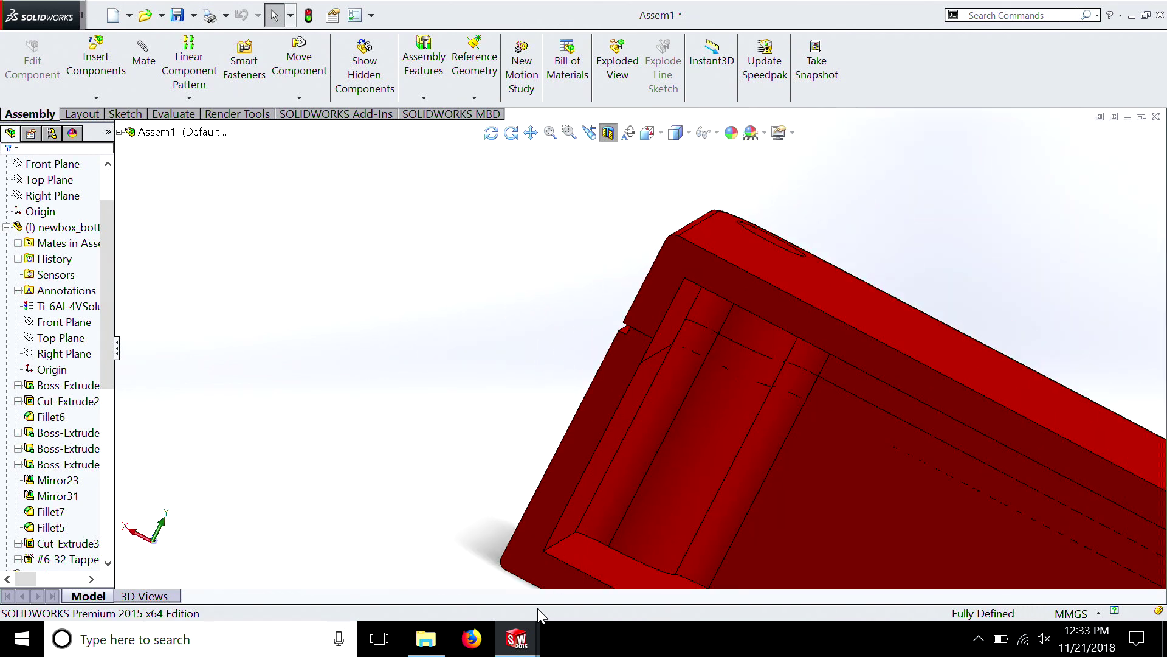
Switch to the newbox_bottom window, show its feature tree, and start a sketch on the box's upper rim face
click(522, 631)
click(371, 556)
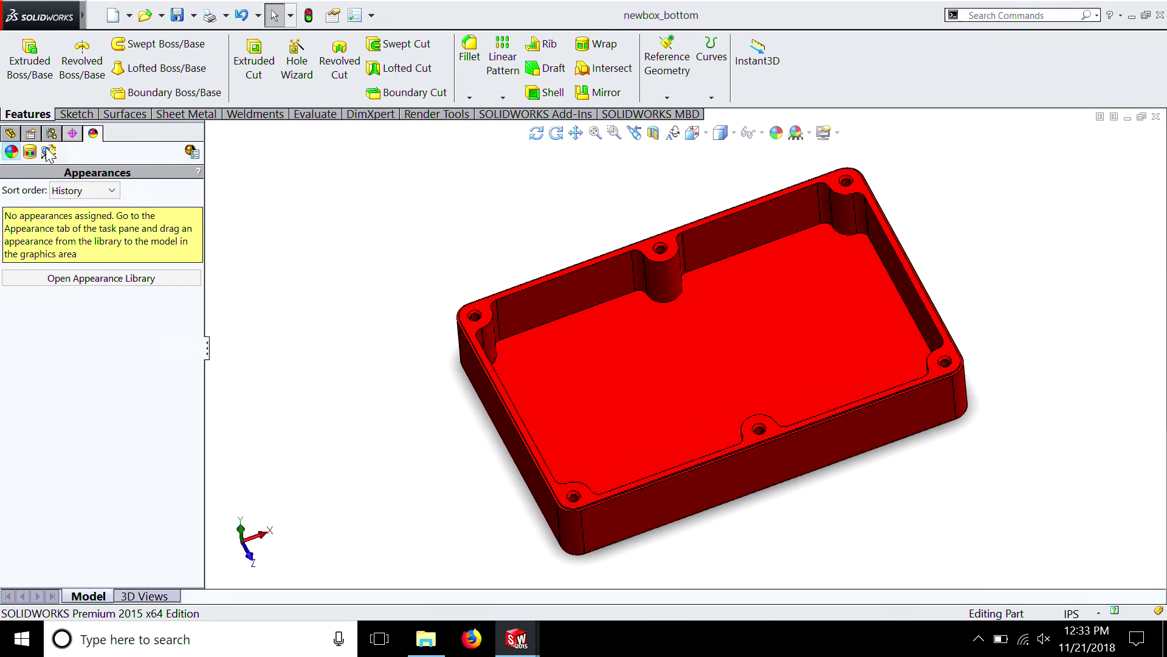
click(10, 134)
scroll(508, 352, down, 4)
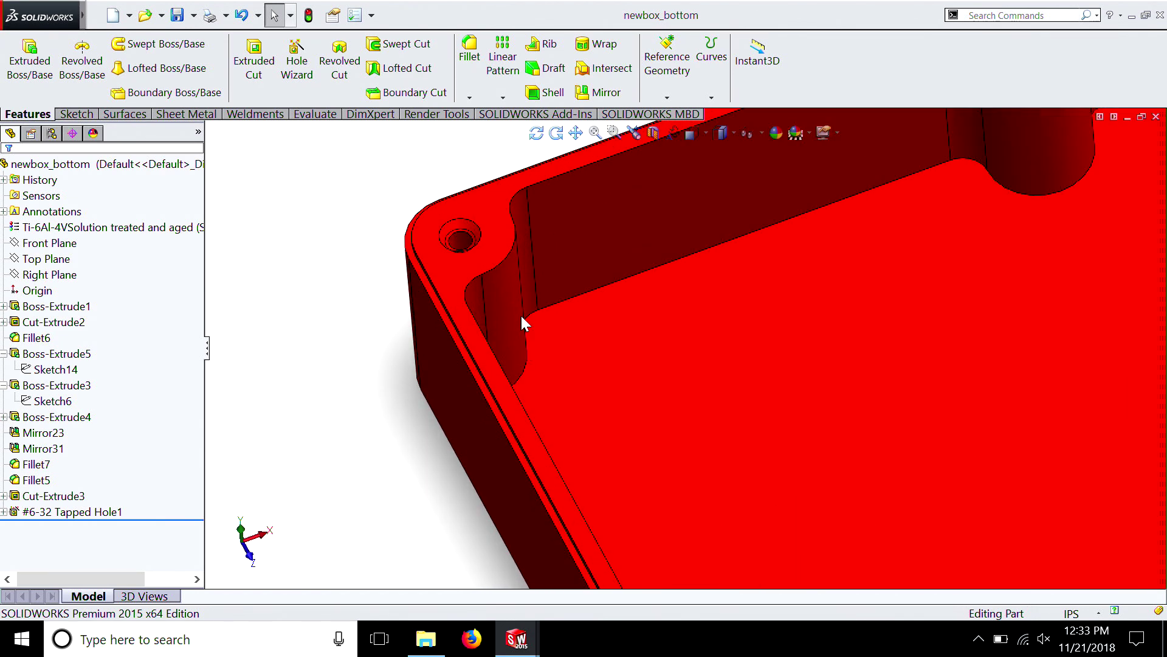
right_click(497, 249)
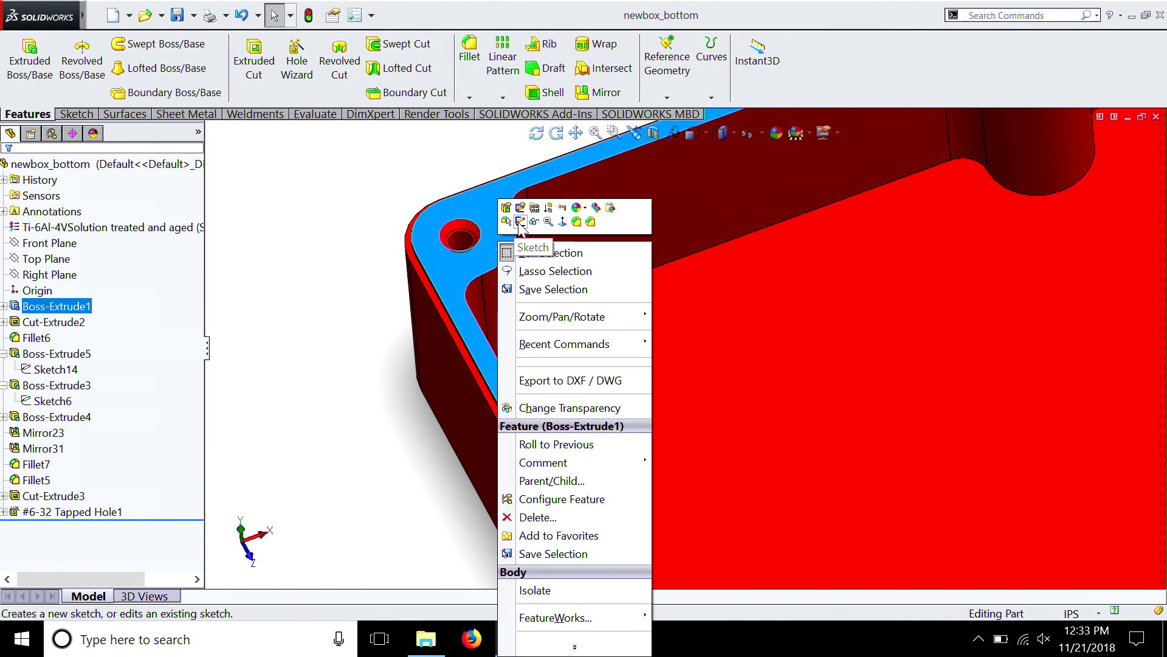
click(520, 222)
Select the full inner edge loop of the rim around the pocket and convert it into sketch entities
right_click(515, 238)
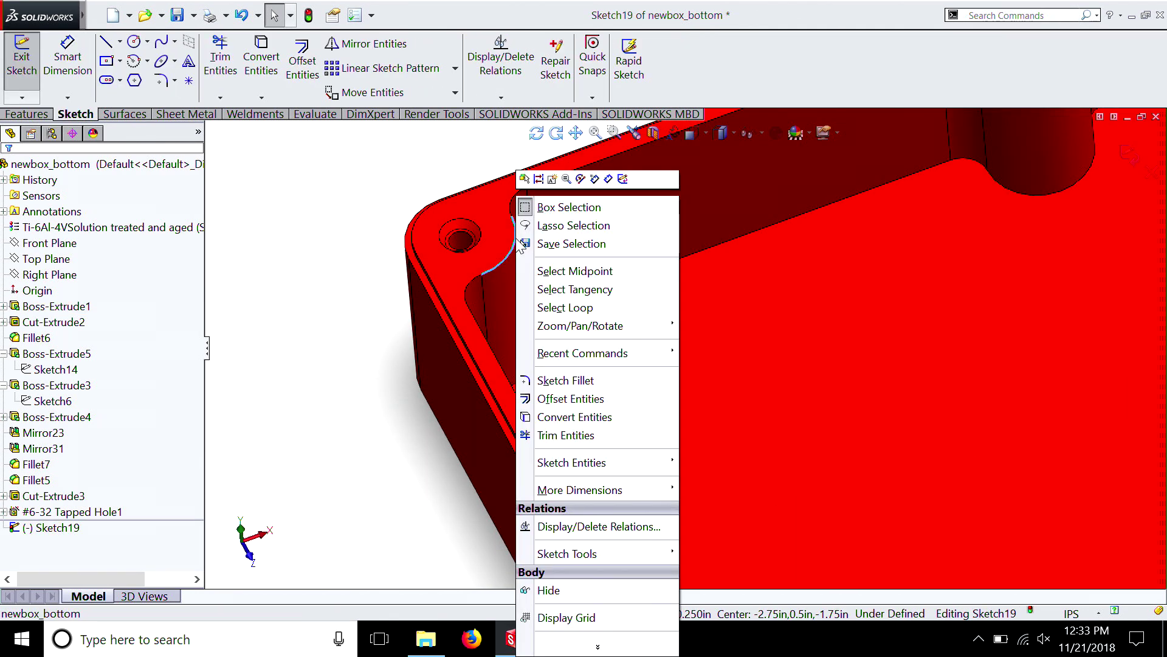
click(549, 309)
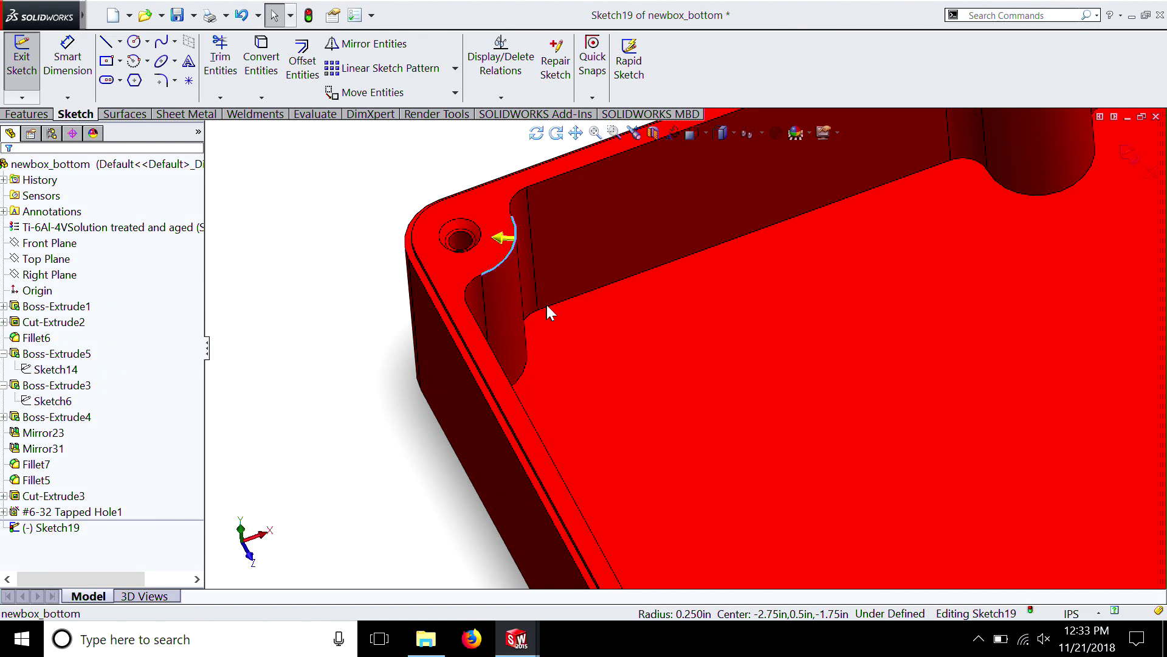
key(f)
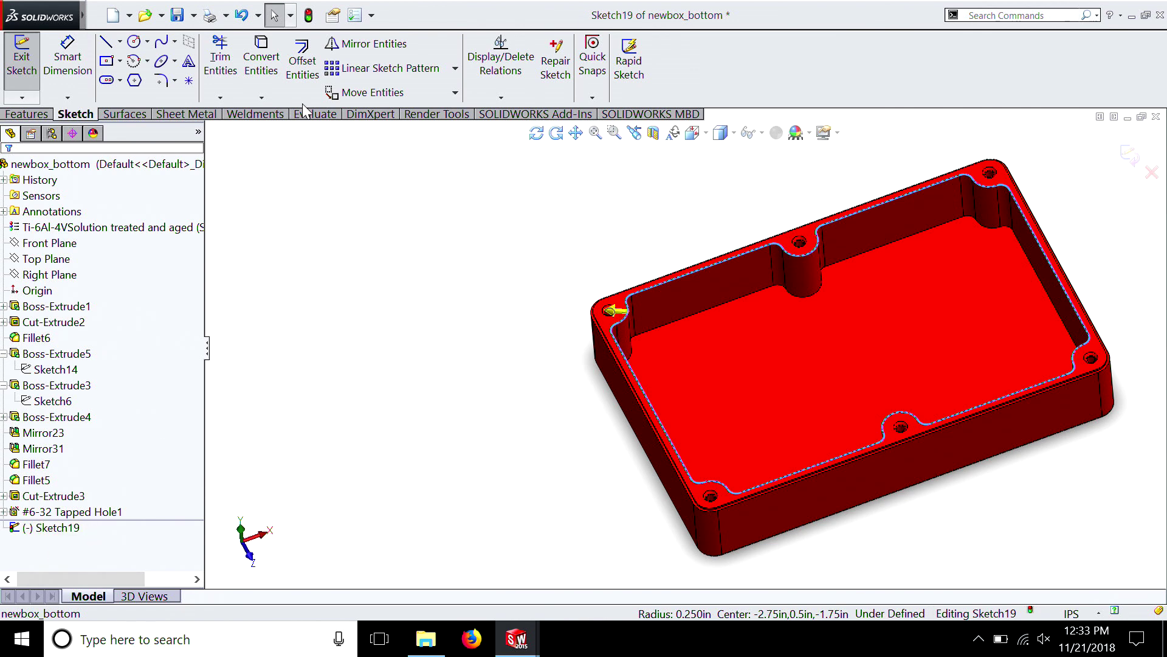
click(263, 73)
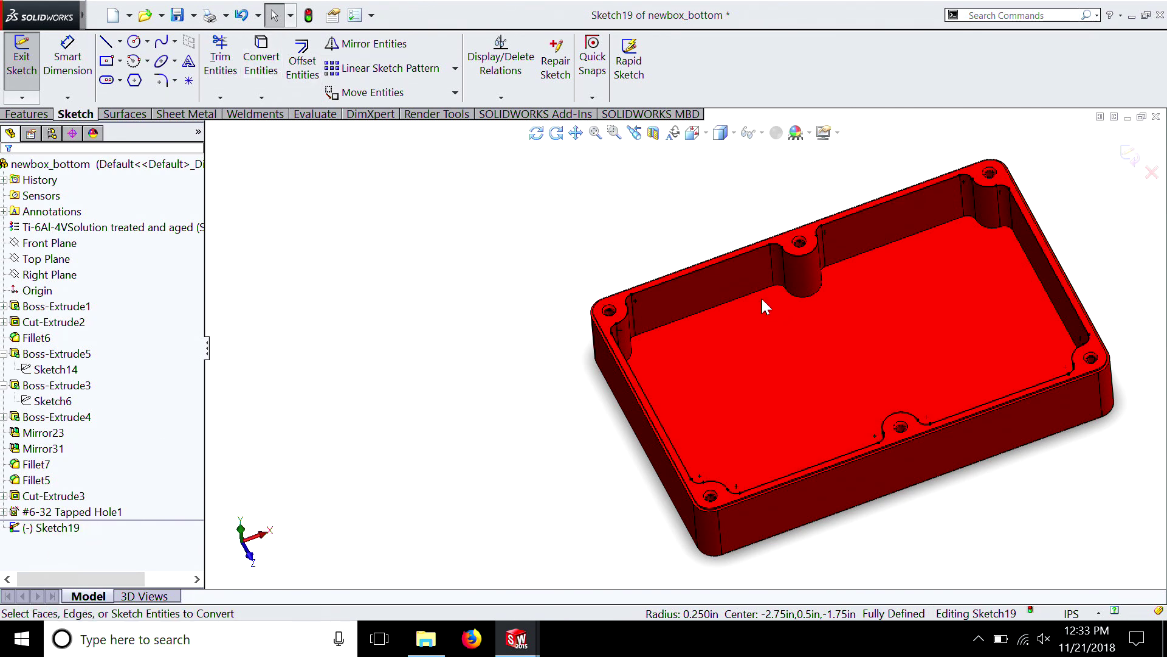
scroll(677, 293, down, 3)
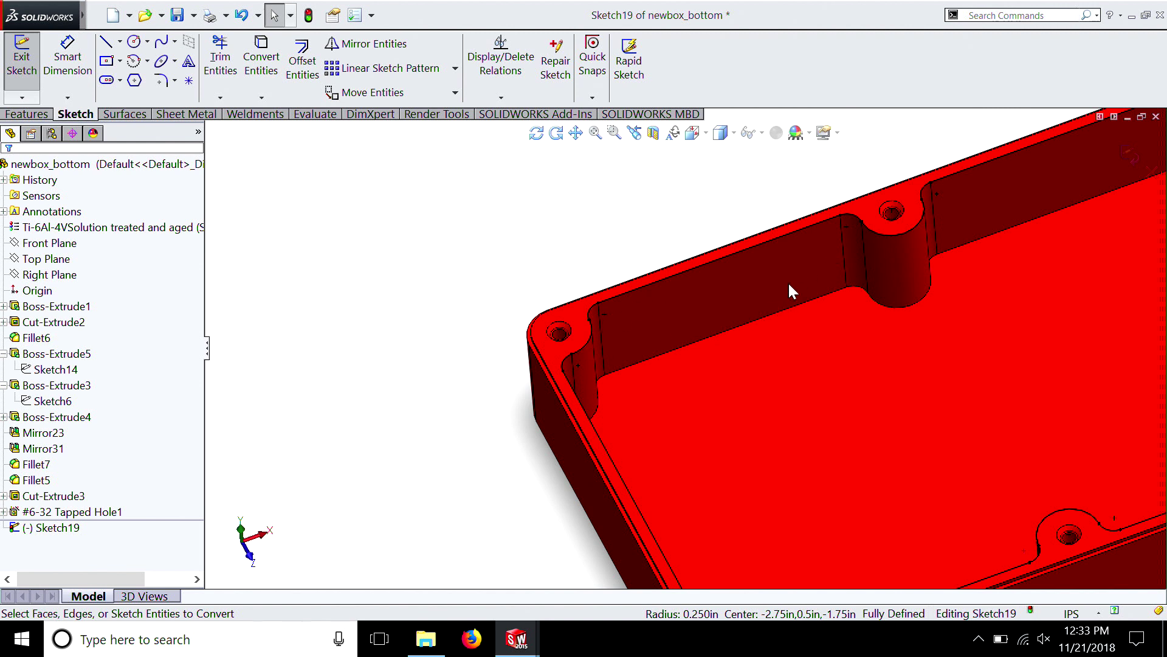
Cut-extrude the converted outline 0.100 in blind as a one-direction thin feature, 0.055 in thick, with the side to cut flipped
click(37, 115)
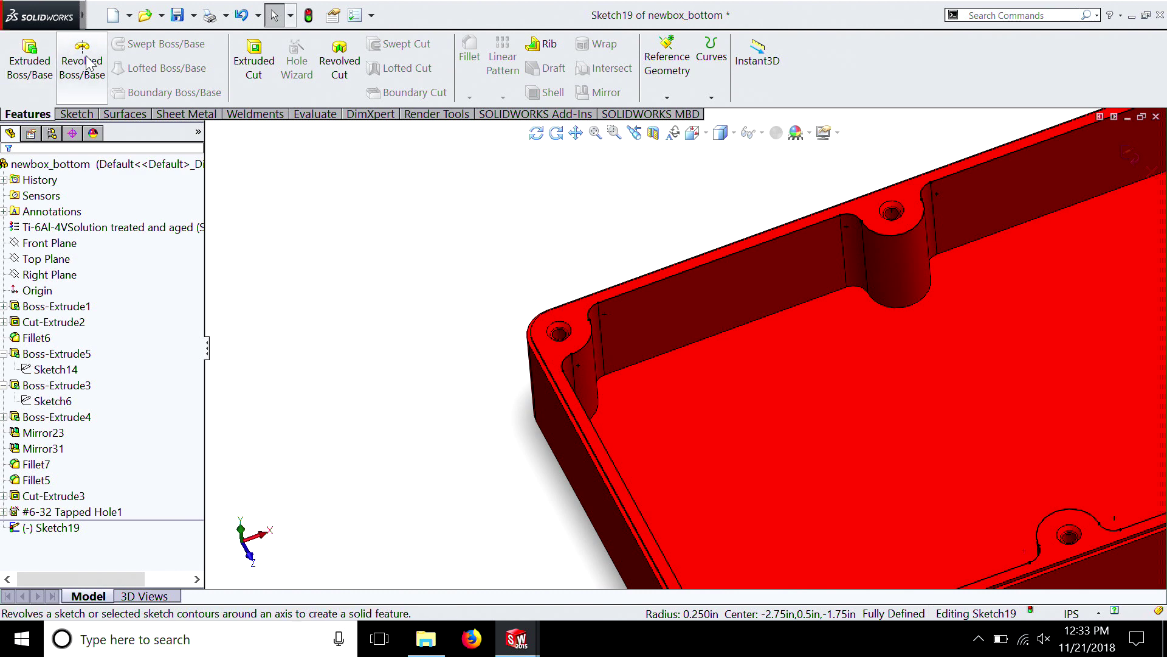
click(271, 61)
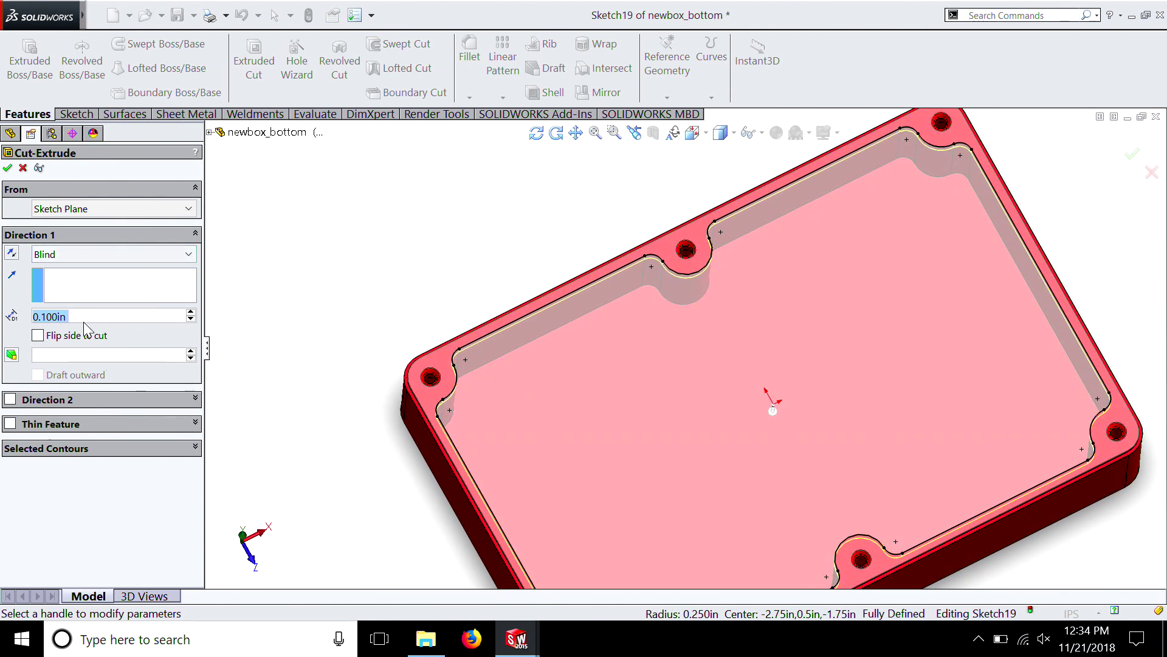
click(40, 335)
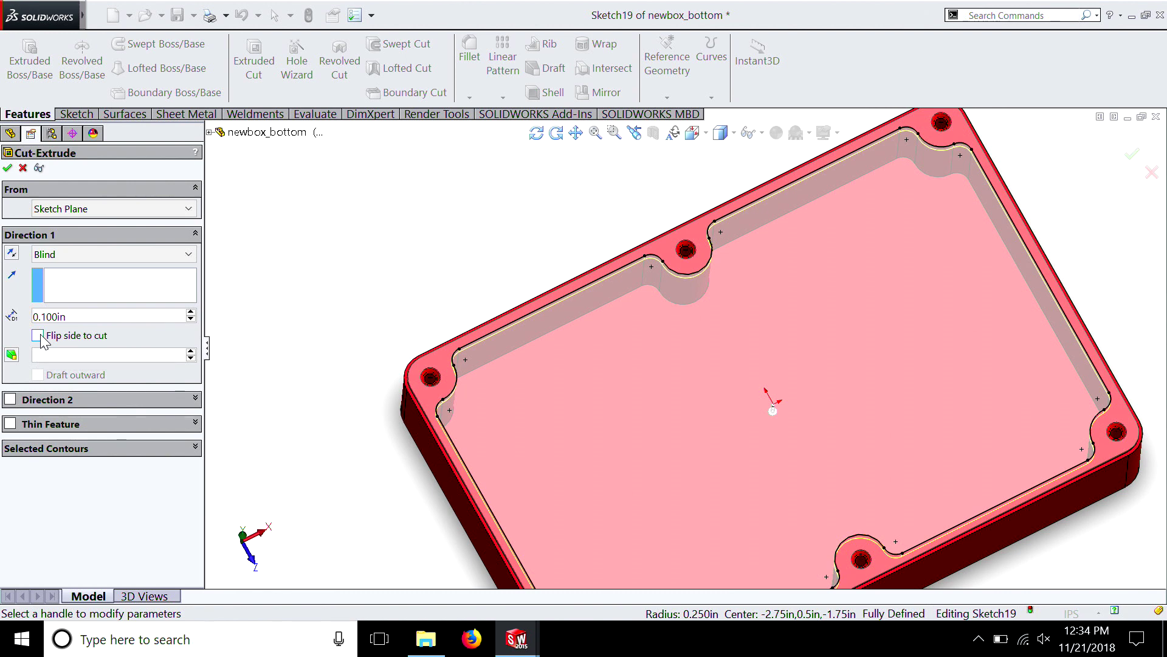
click(10, 427)
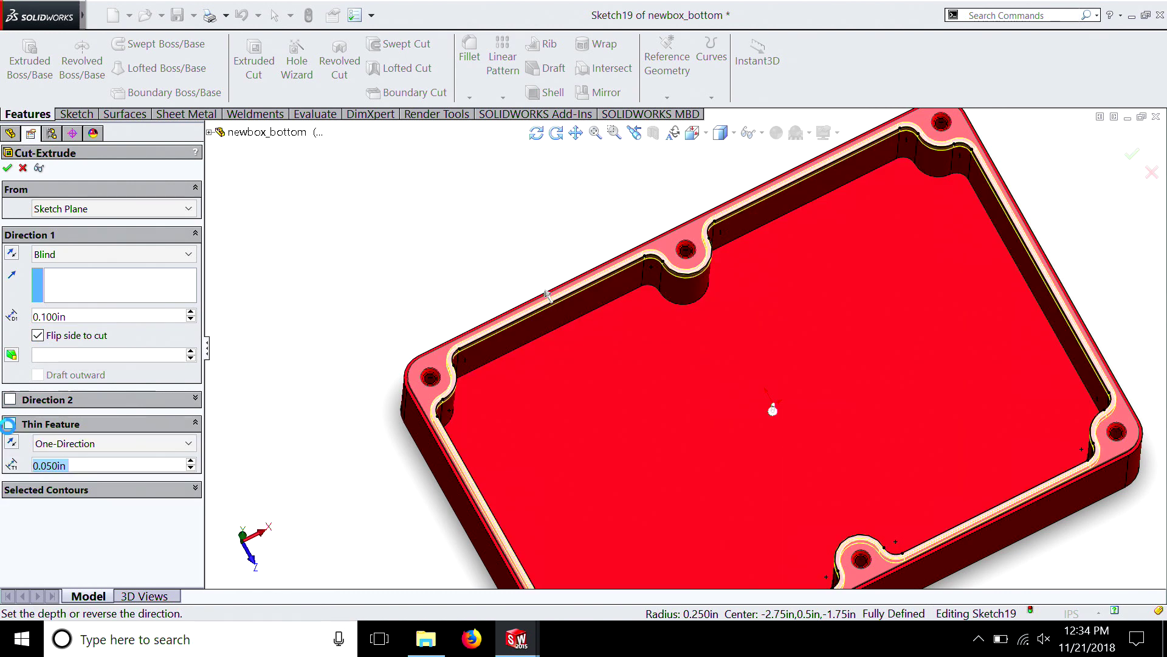
click(57, 465)
mouse_move(73, 481)
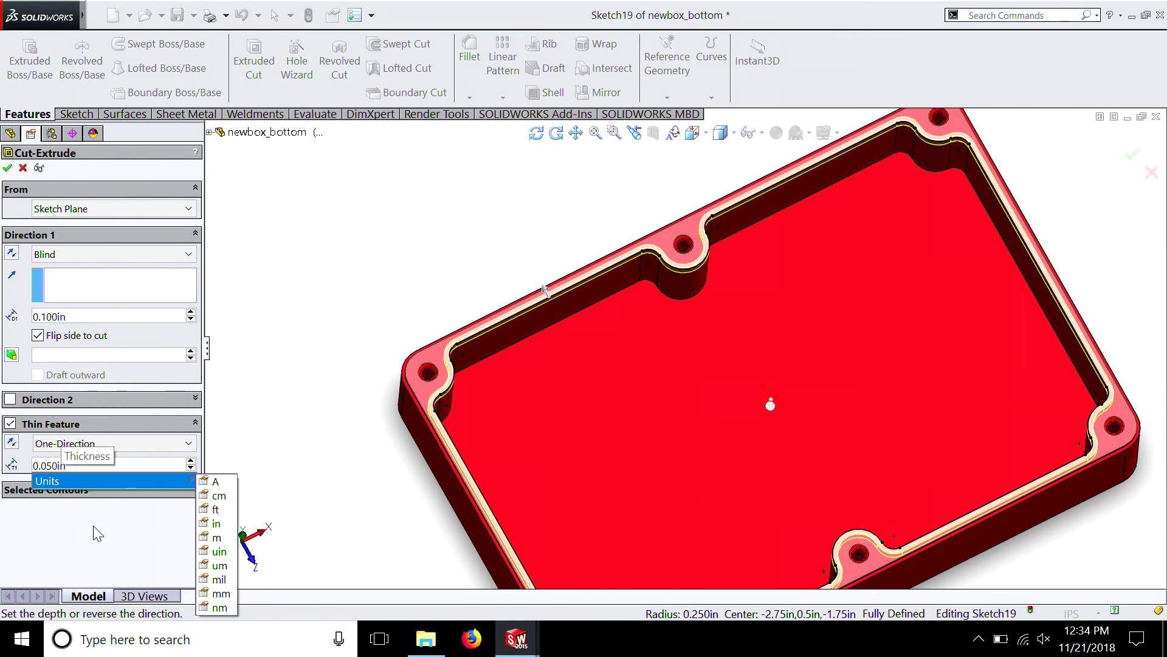
key(BackSpace)
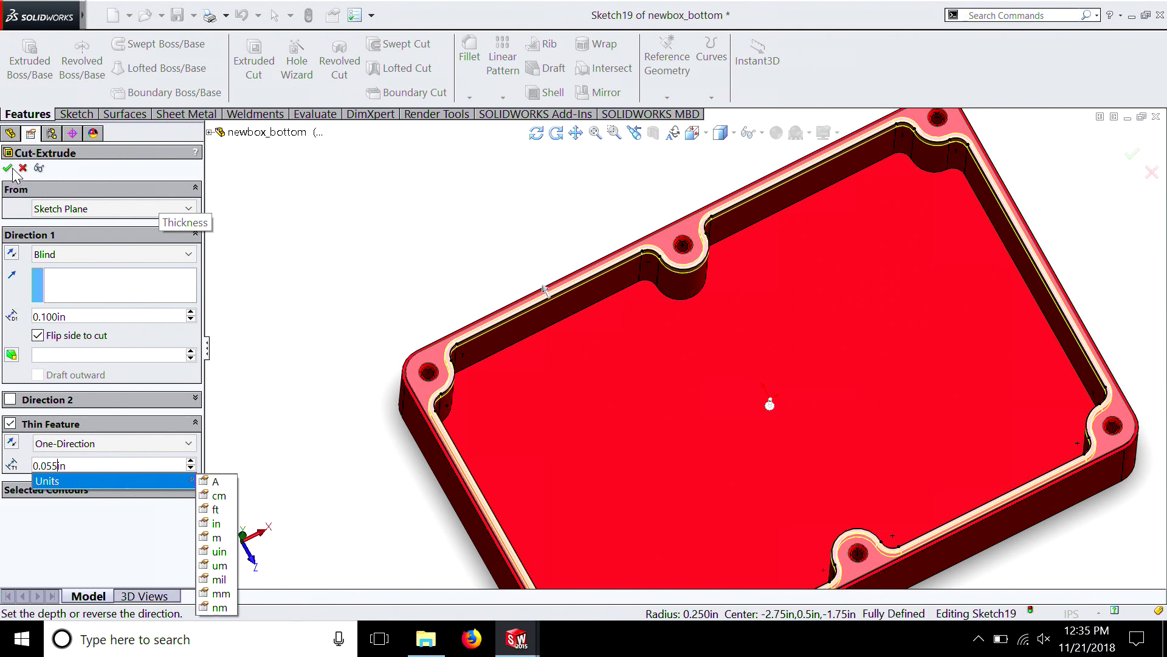
click(6, 168)
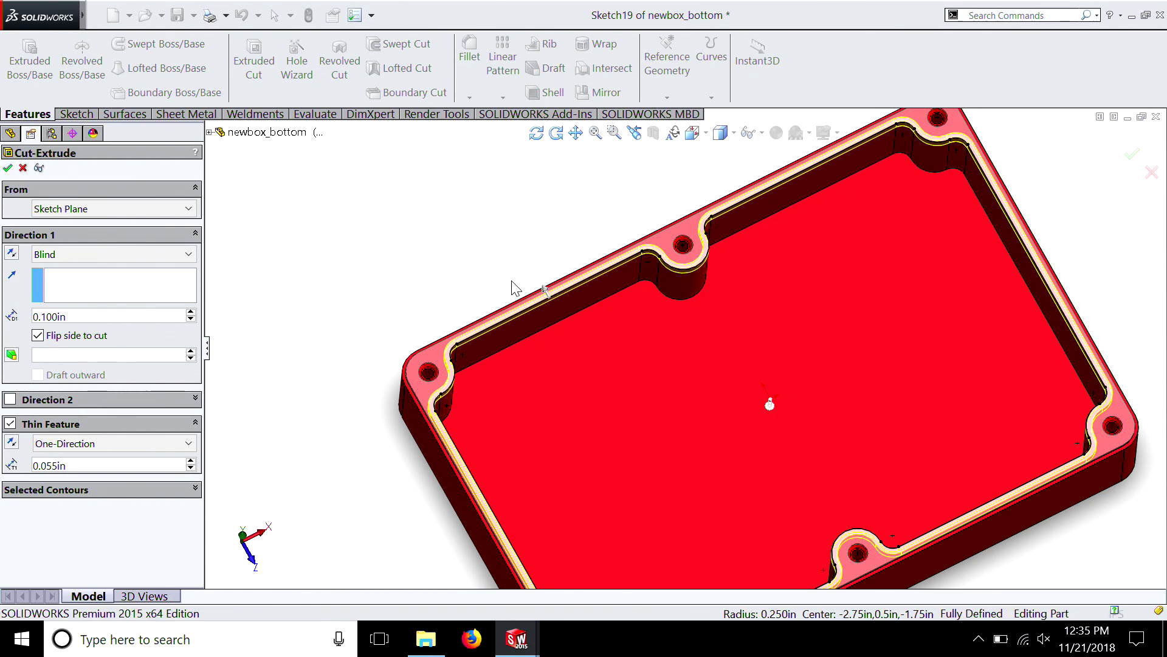
key(Return)
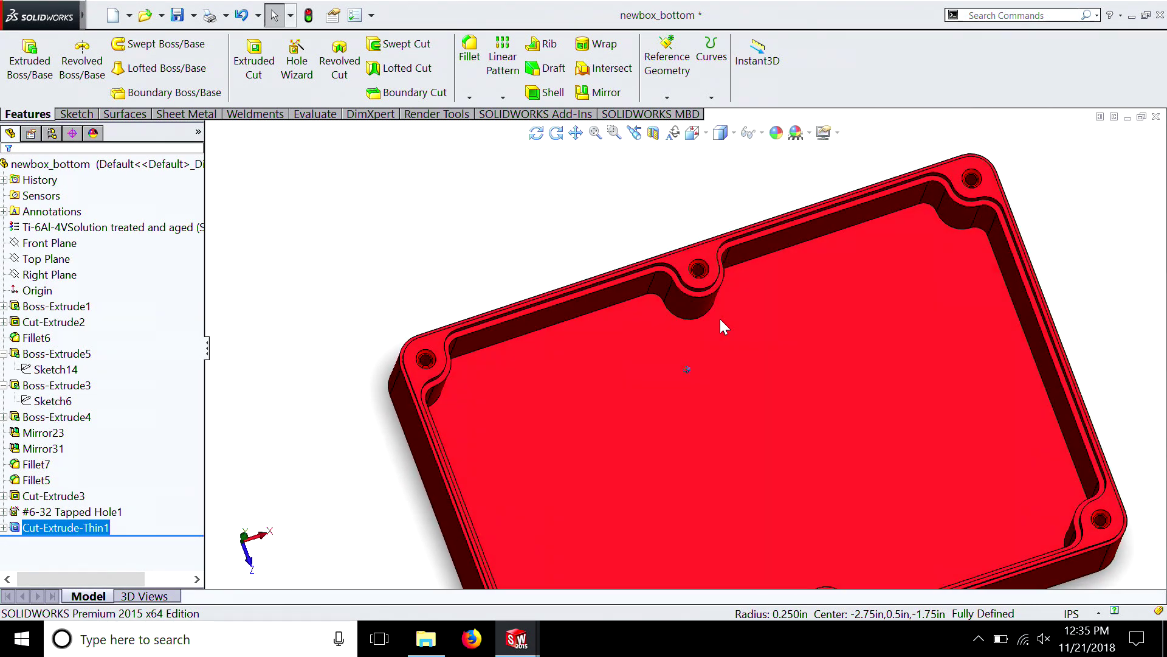
scroll(699, 277, down, 5)
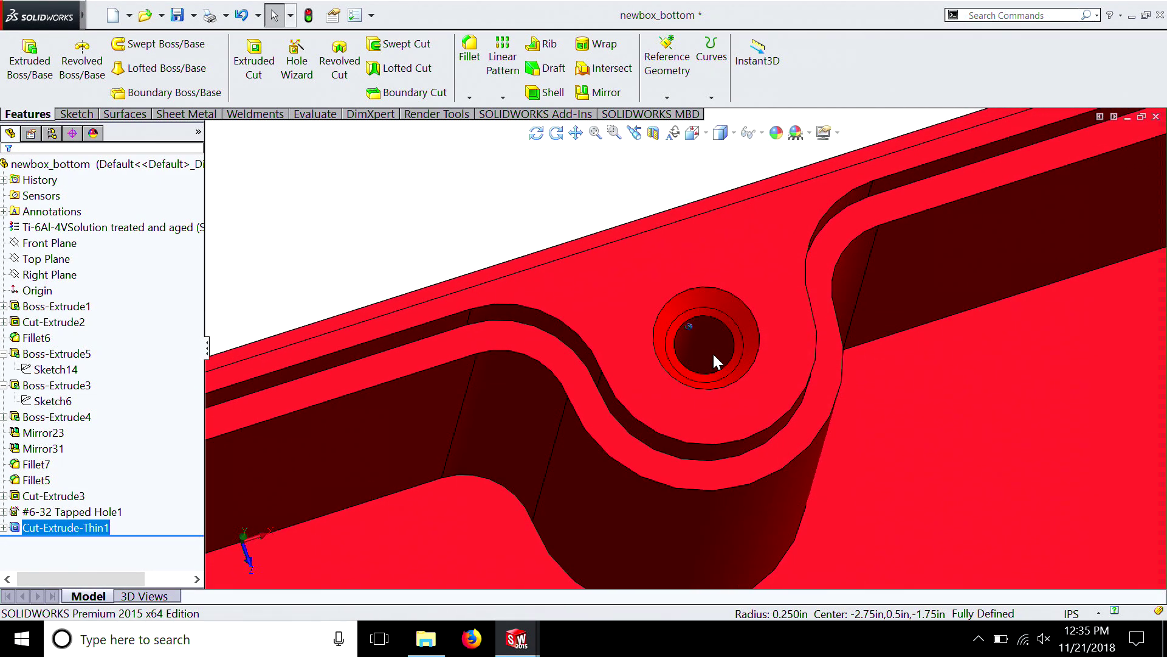
scroll(713, 351, up, 3)
scroll(696, 392, up, 5)
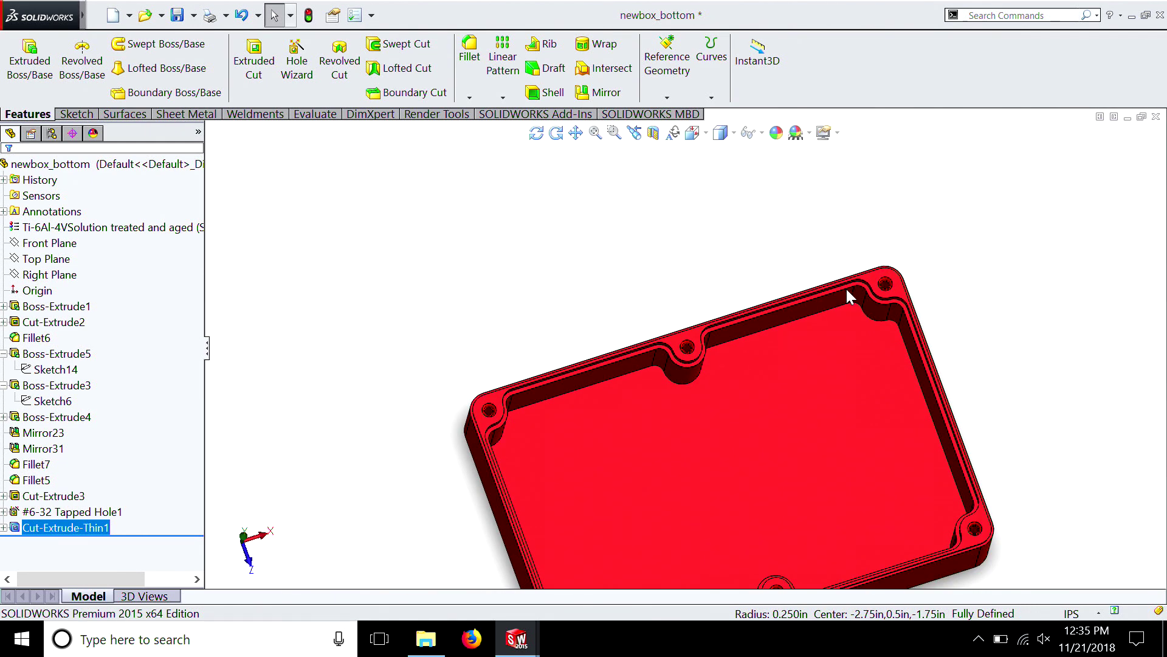
Switch to the newbox_top window and examine the thin lip around the pocket, especially near the corner screw holes
mouse_move(514, 636)
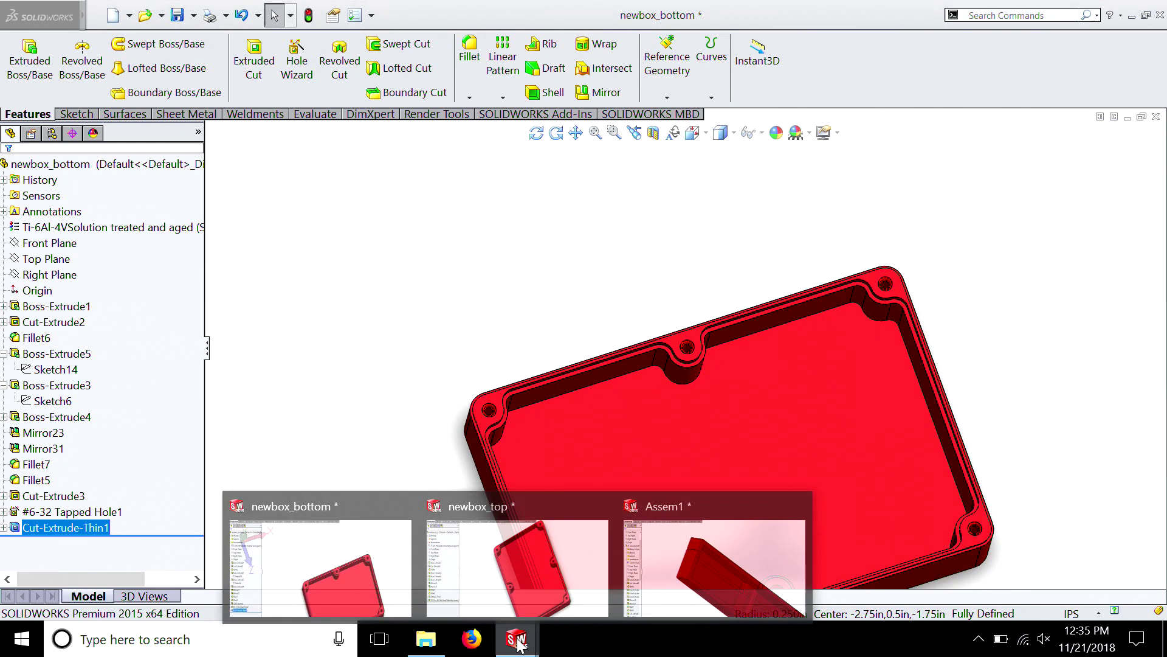
click(497, 545)
middle_drag(625, 302, 703, 378)
scroll(703, 378, down, 6)
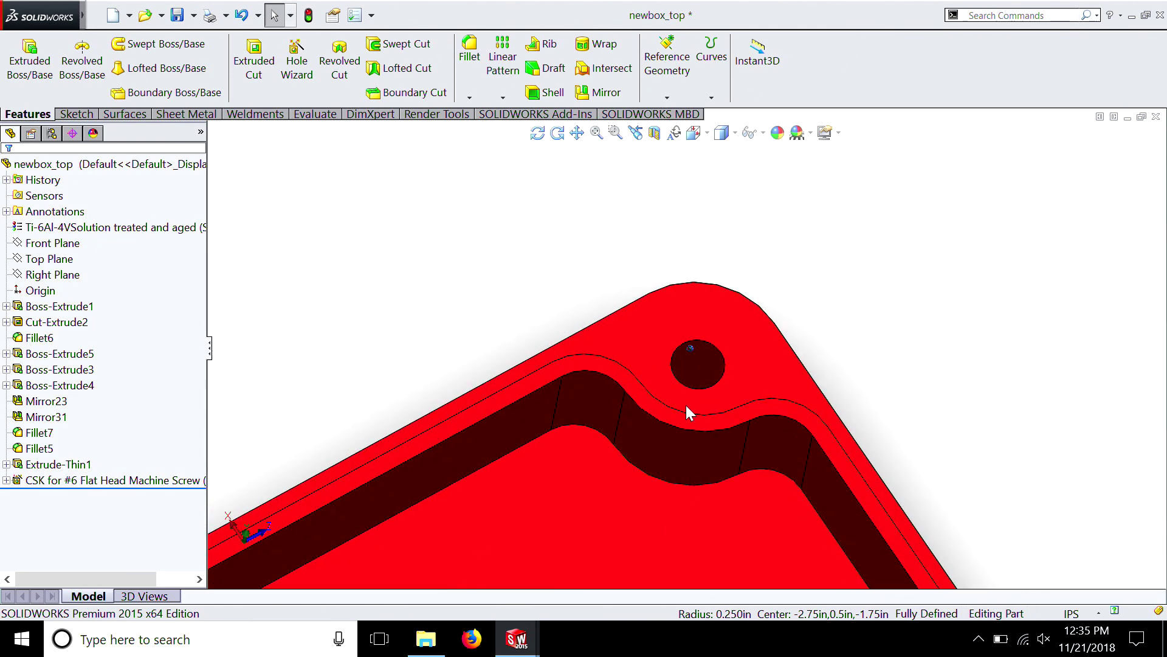
scroll(686, 405, up, 5)
scroll(691, 447, up, 3)
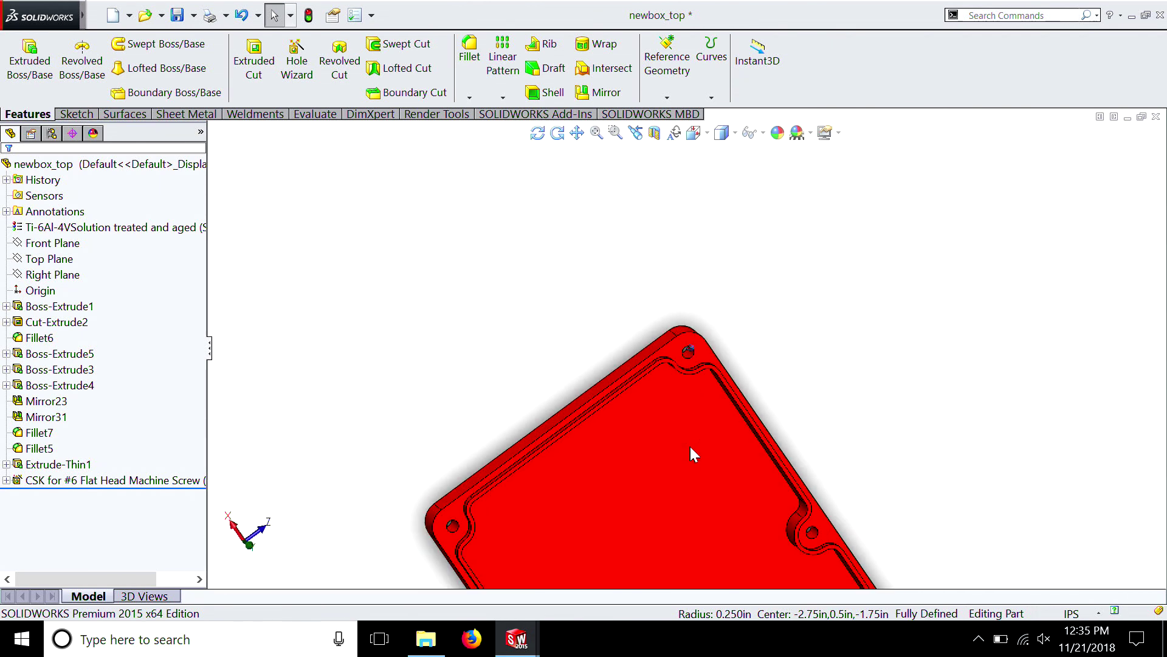
scroll(690, 446, up, 3)
middle_drag(691, 446, 585, 345)
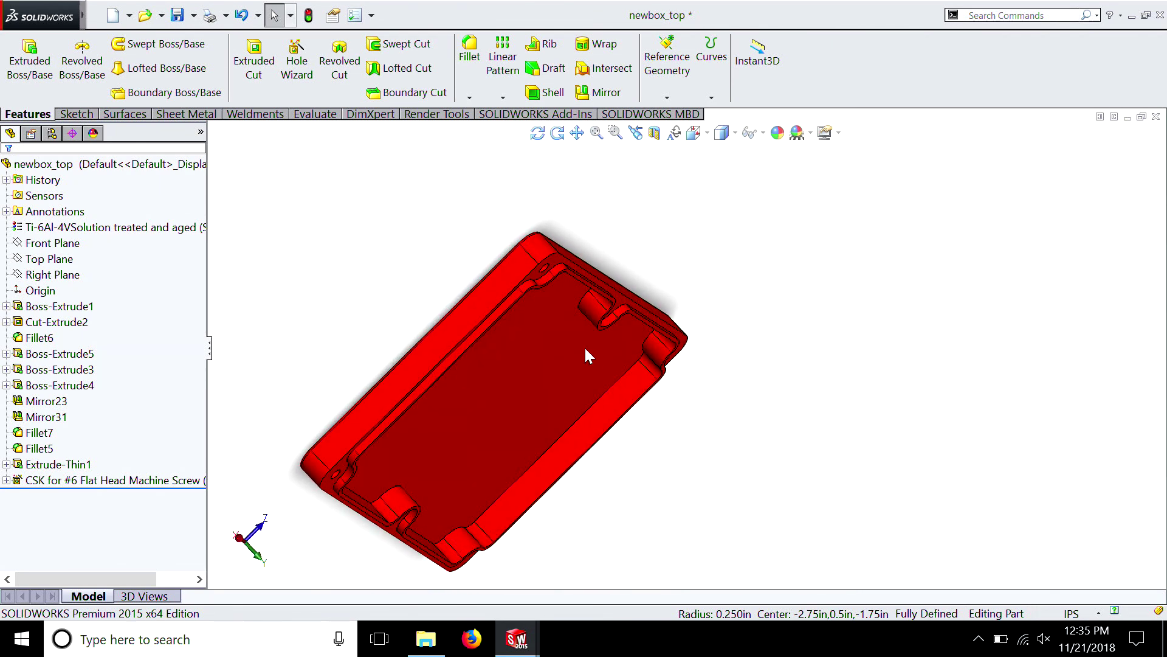
scroll(520, 303, down, 5)
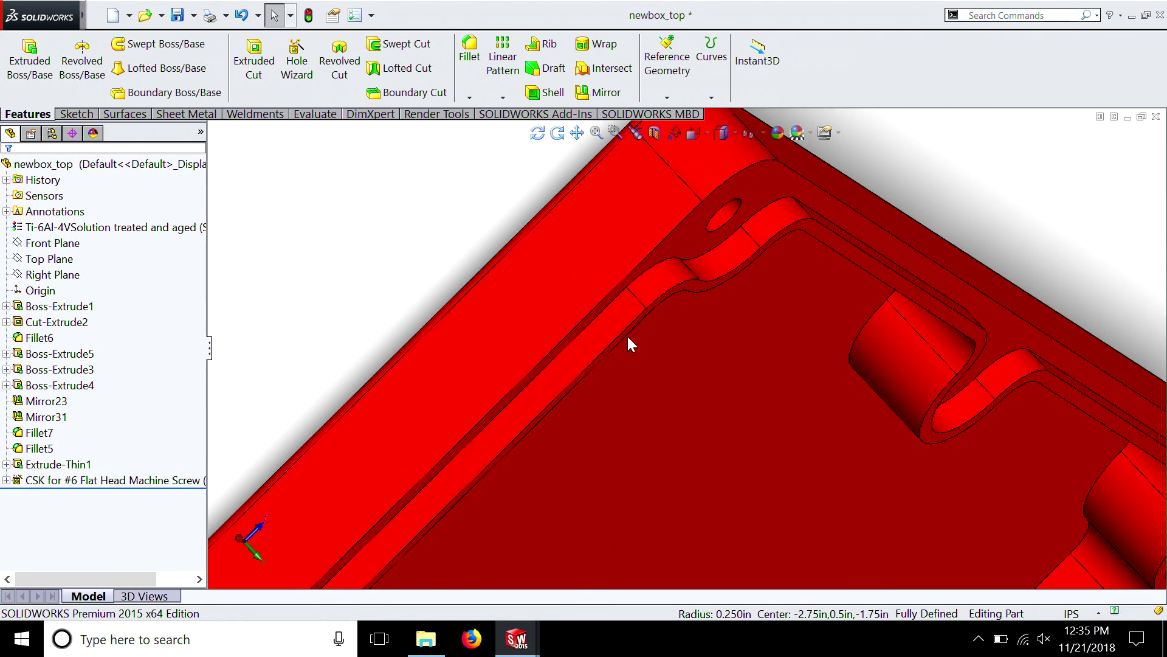
scroll(626, 335, down, 1)
Edit the lid's Extrude-Thin1 lip feature and set its extrusion depth to 0.050 in
click(42, 465)
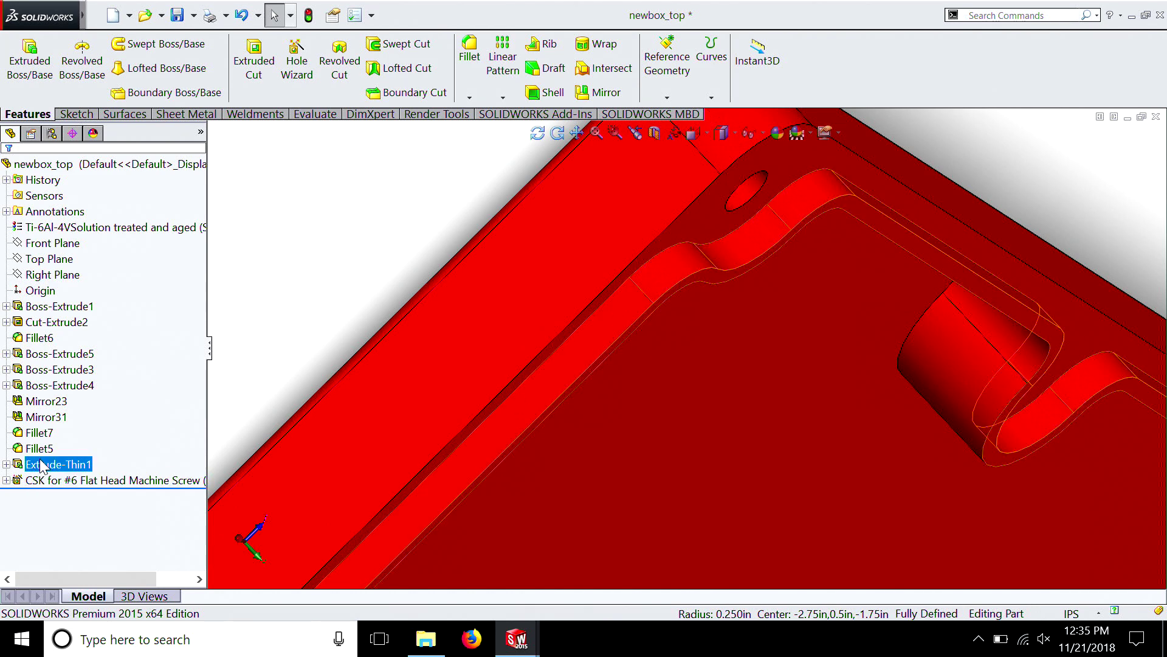
right_click(43, 465)
click(49, 294)
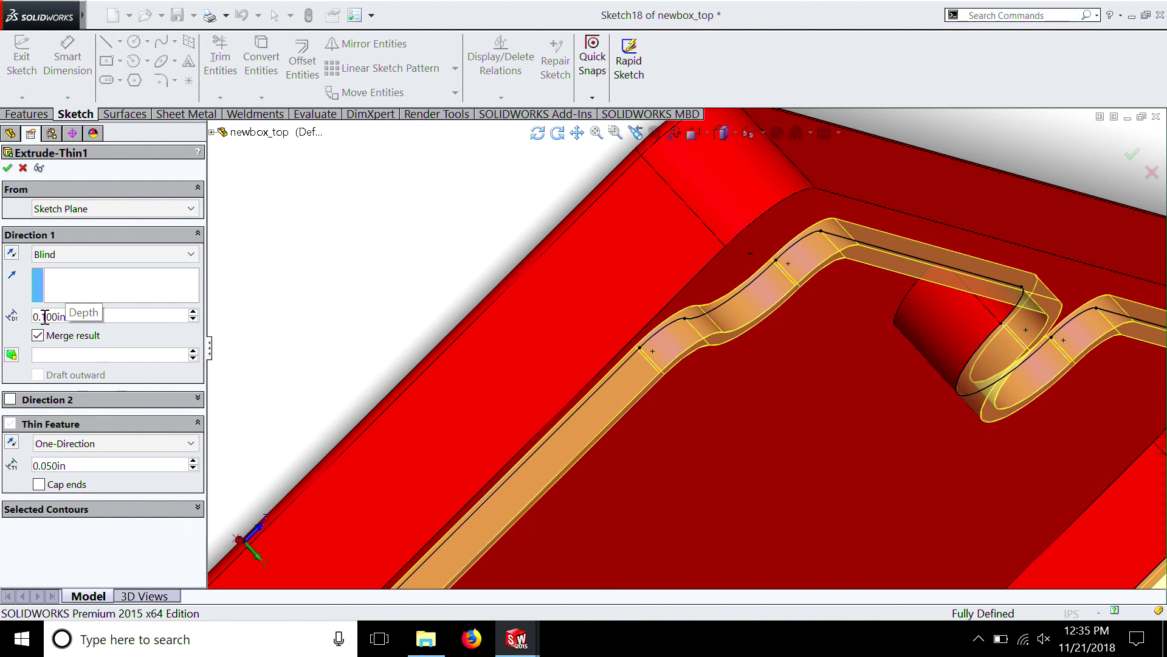
click(45, 317)
key(BackSpace)
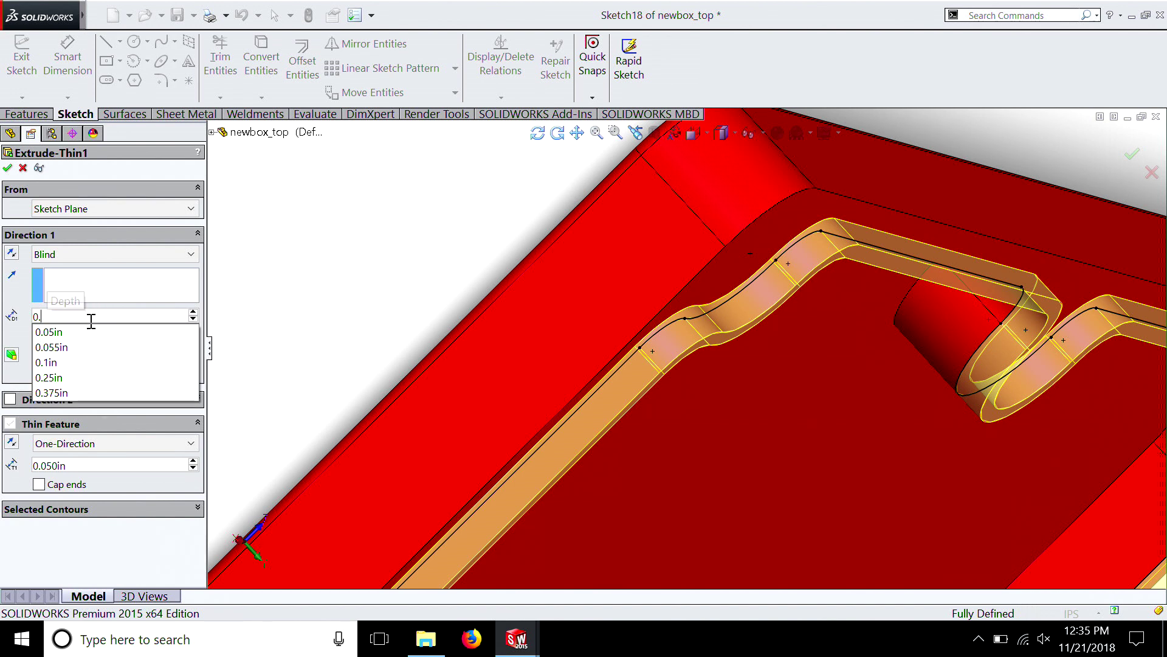
text(05)
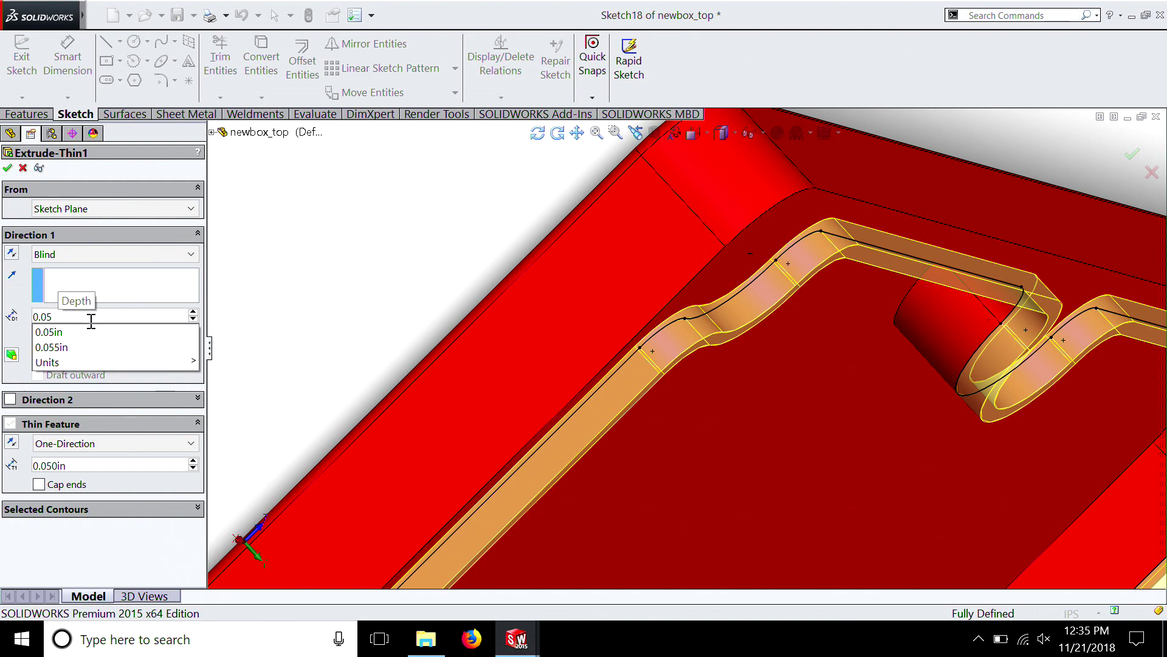
key(Return)
scroll(532, 449, down, 5)
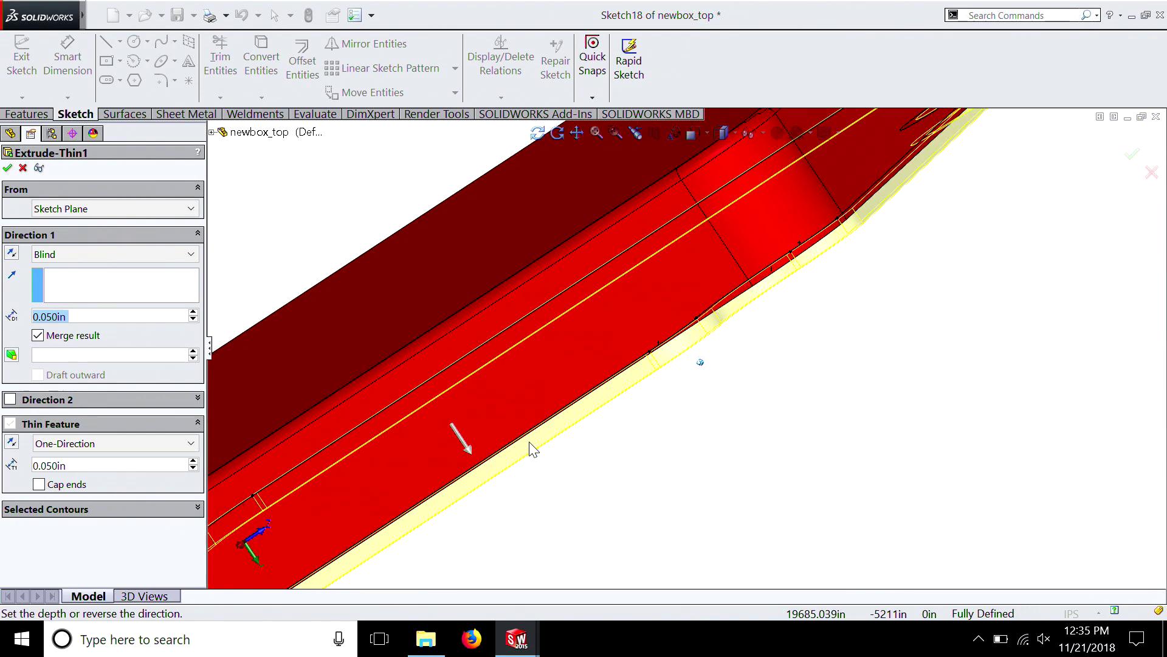
scroll(524, 443, up, 3)
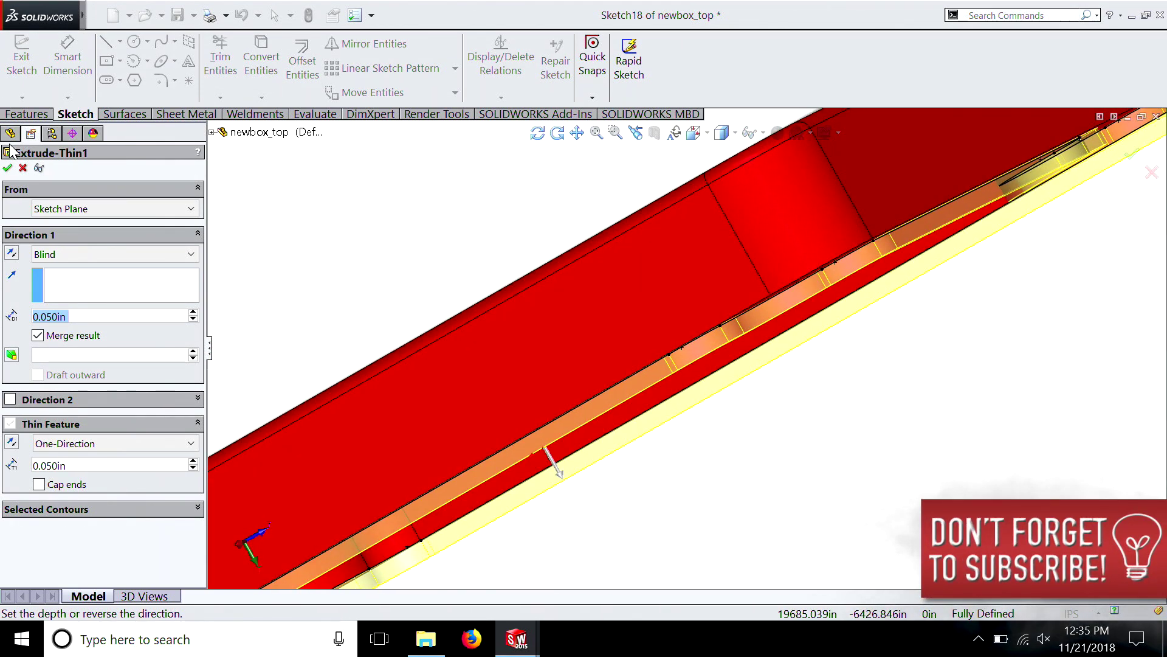
click(8, 167)
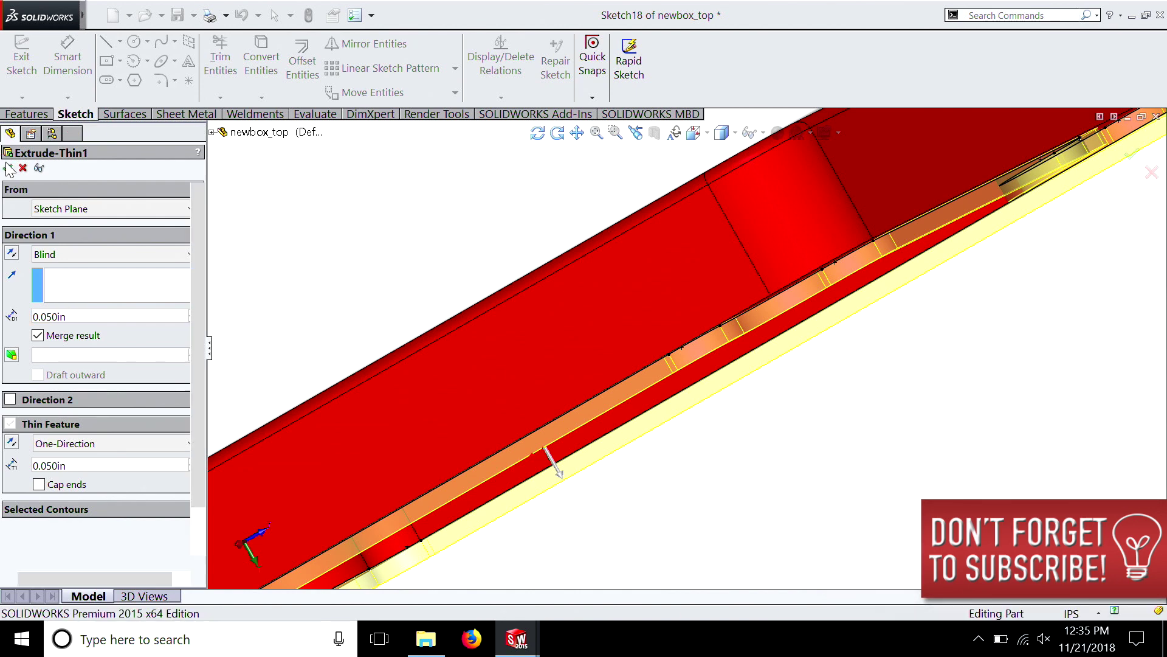
middle_drag(689, 347, 659, 338)
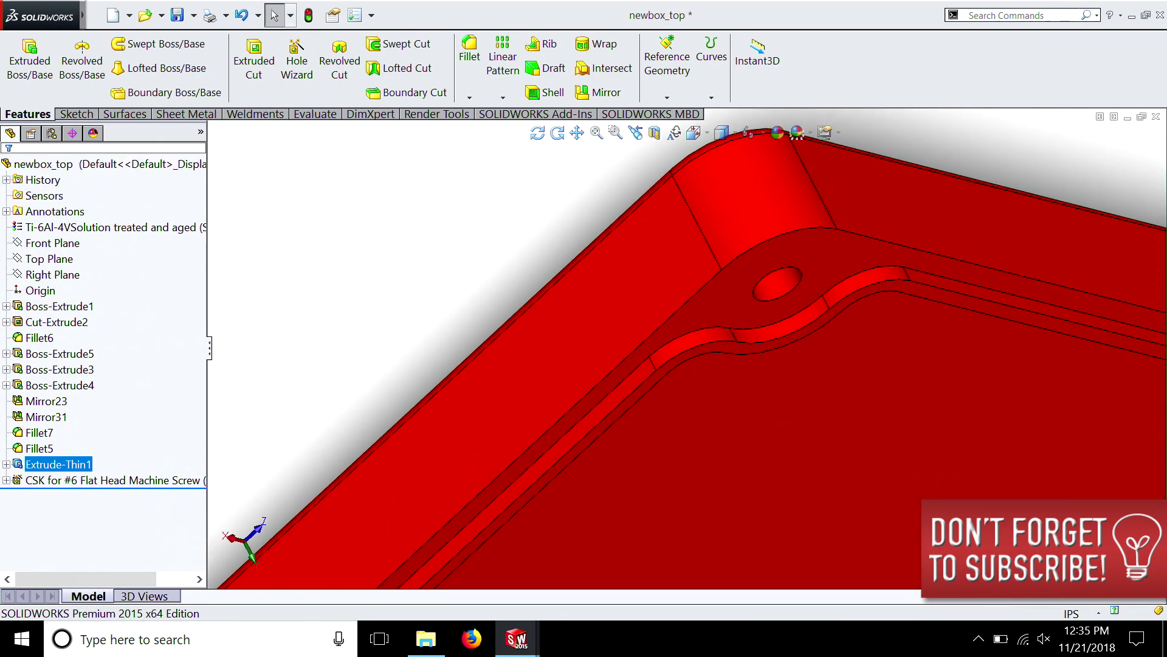
Switch to the Assem1 window, rebuild the assembly, and examine the fit between the lid lip and the bottom's recess in section view
mouse_move(535, 648)
click(696, 567)
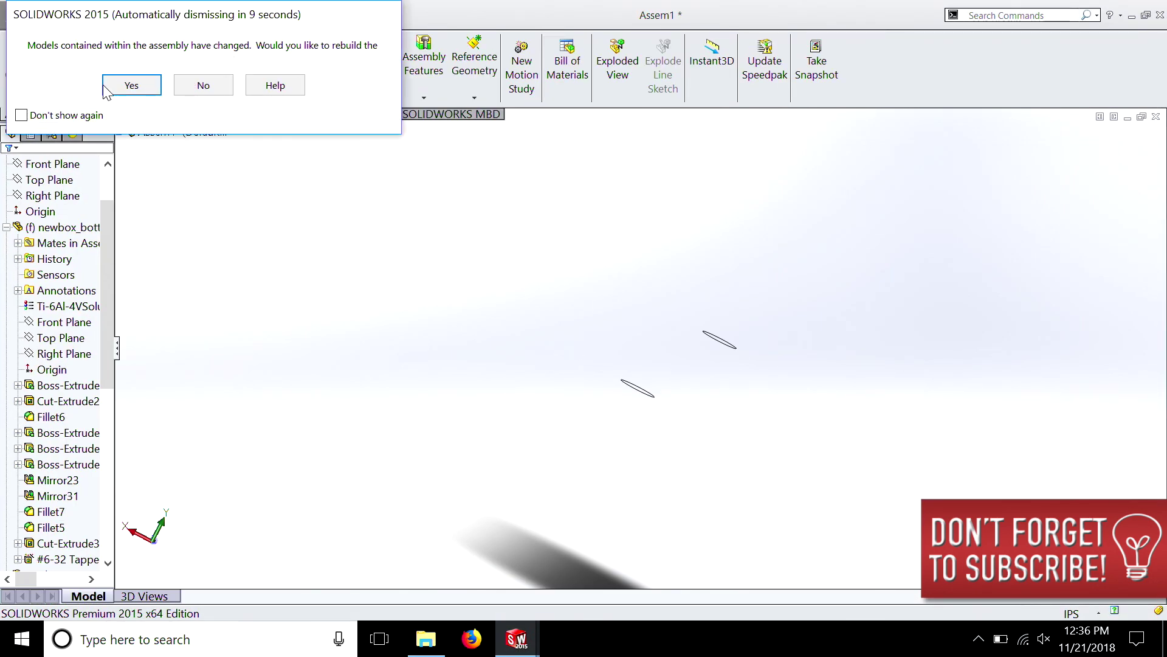
click(107, 88)
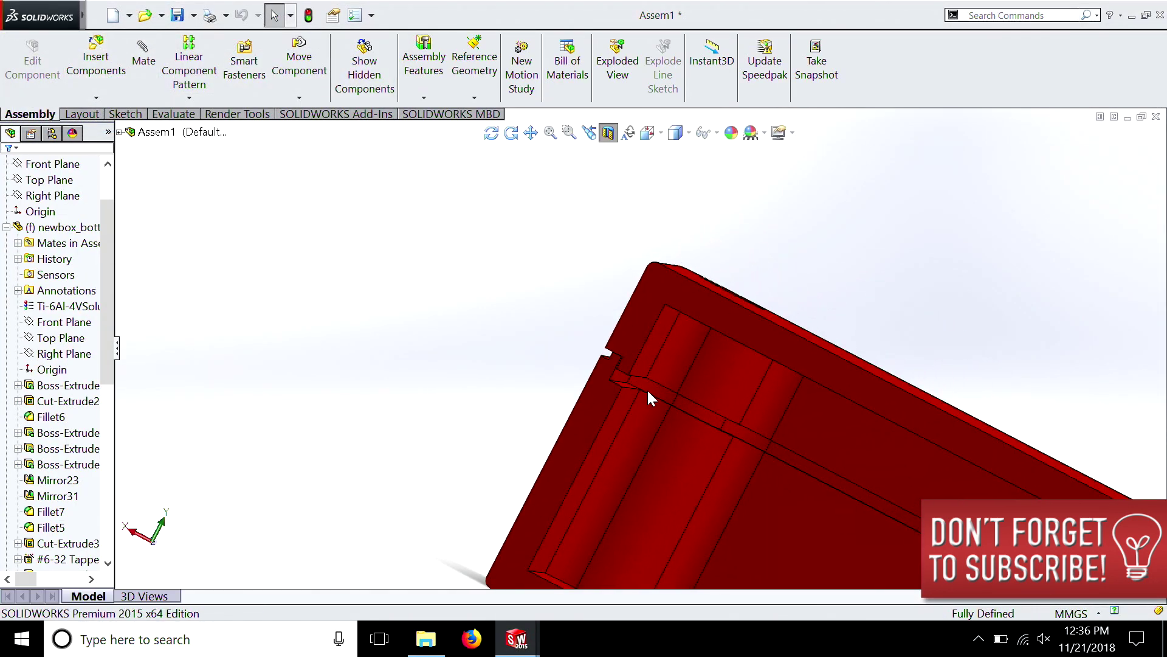
scroll(648, 392, down, 5)
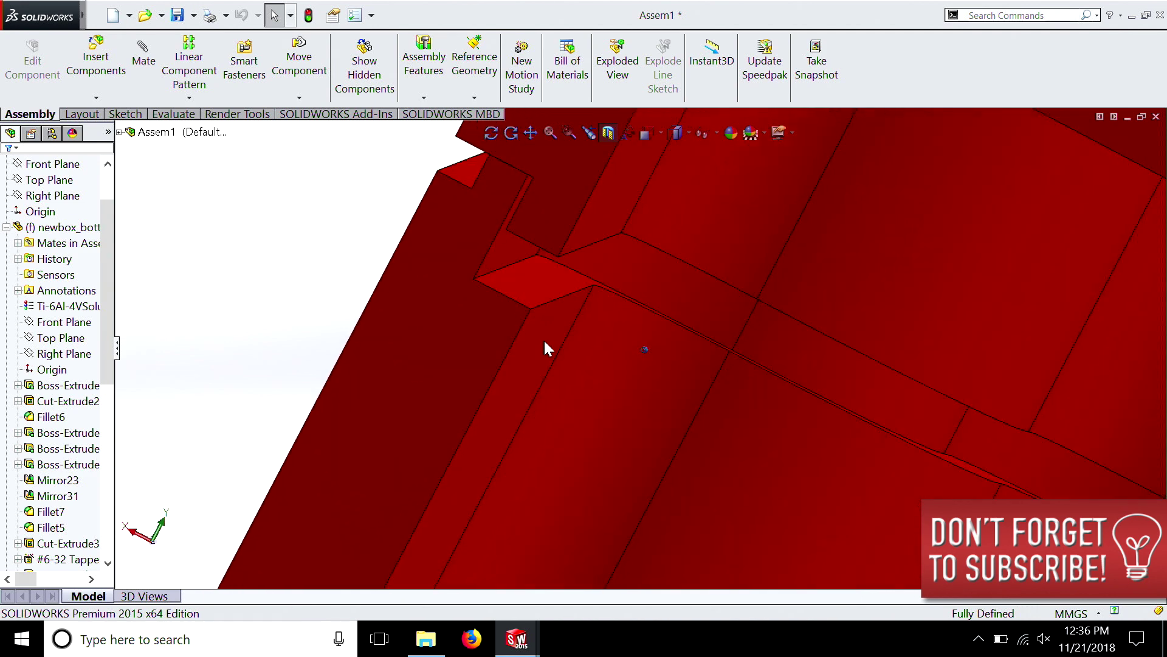
scroll(544, 338, up, 6)
Open the newbox_bottom part from the assembly and set the Cut-Extrude-Thin1 recess depth to 0.060 in
right_click(591, 289)
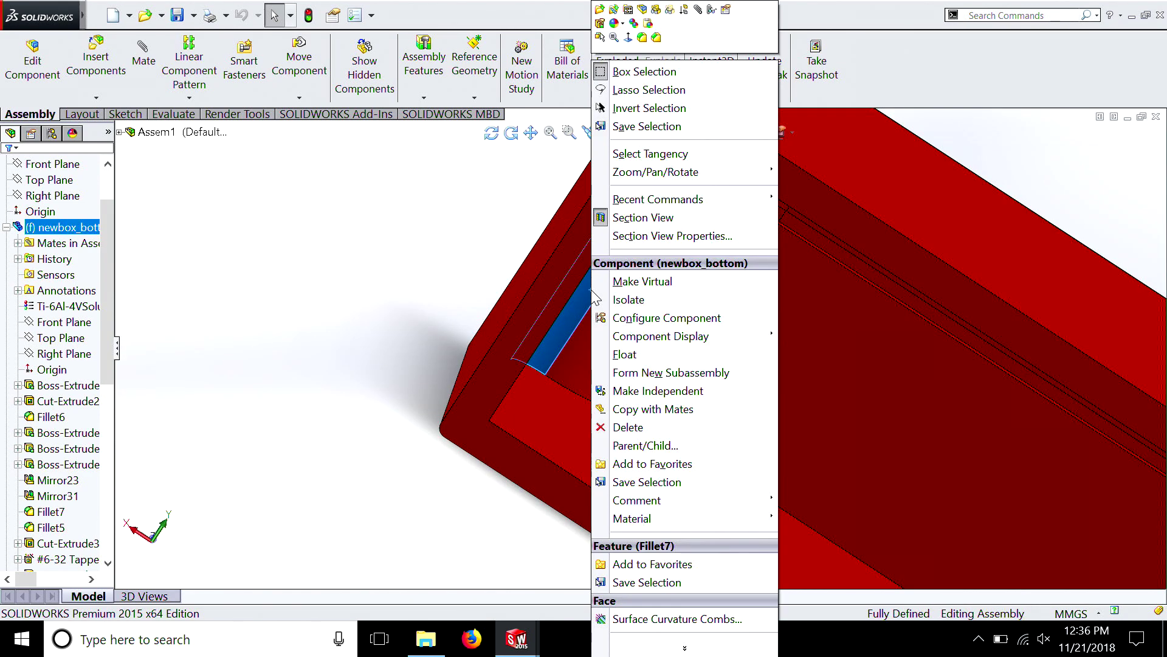
click(600, 10)
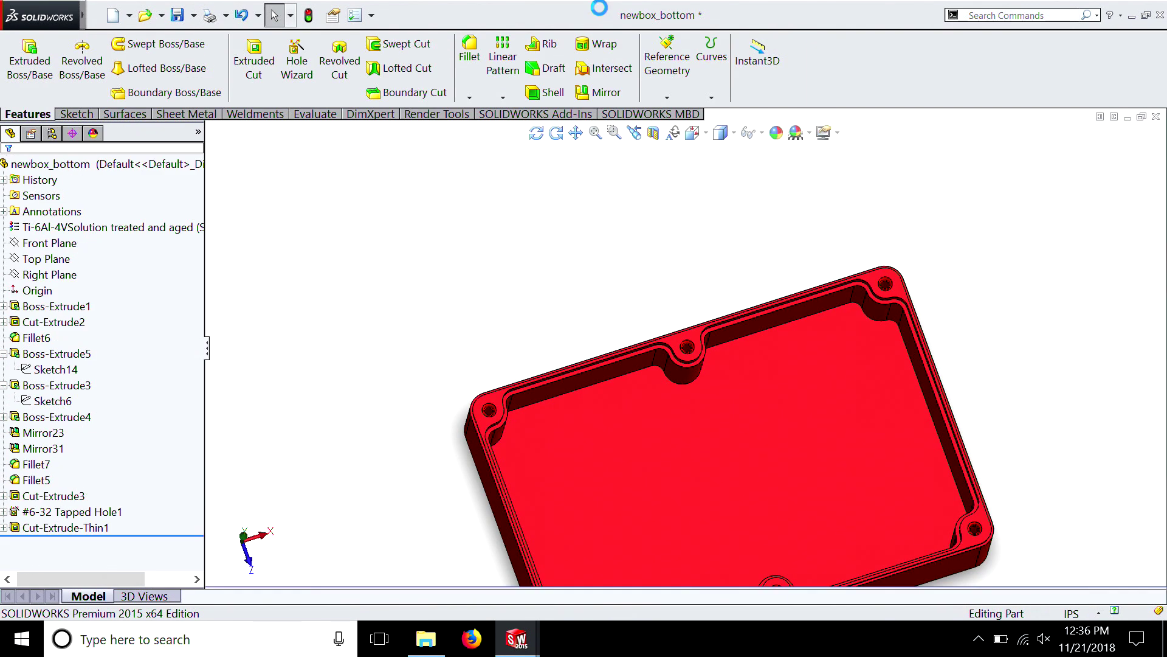
scroll(527, 432, down, 4)
click(579, 325)
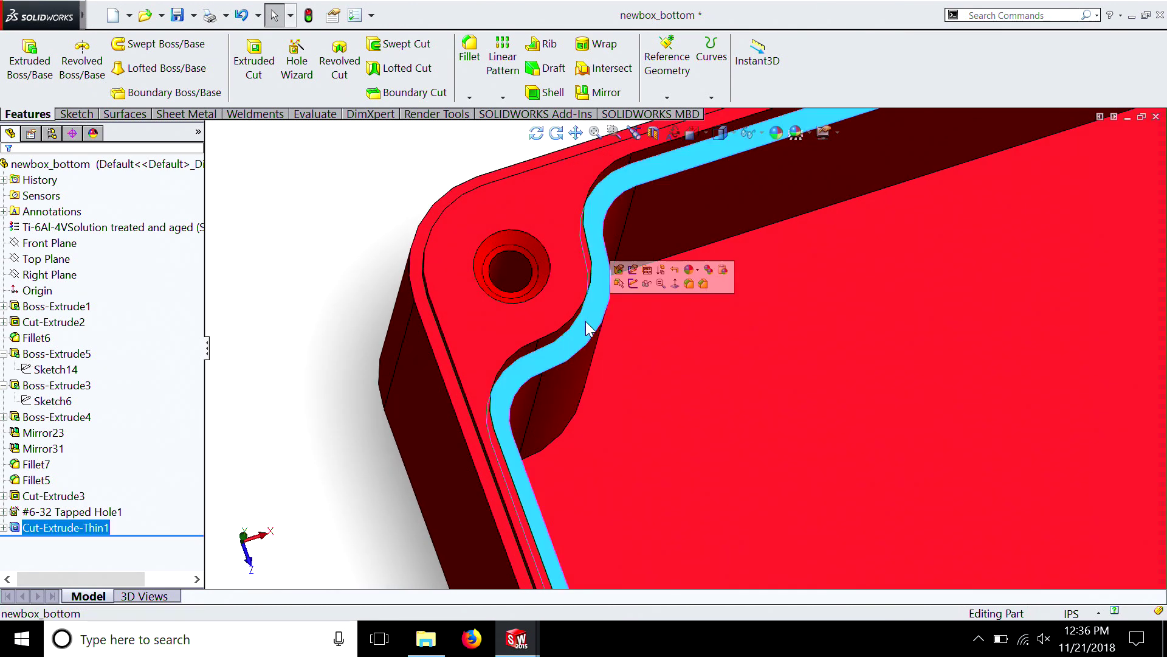
right_click(67, 529)
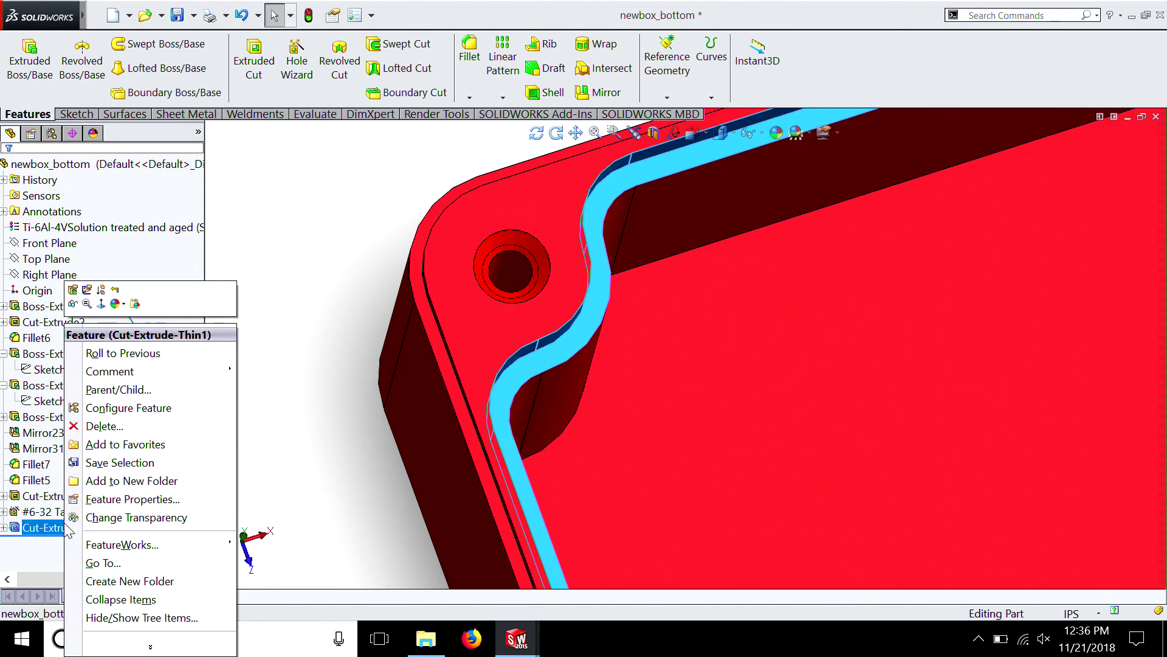
click(72, 291)
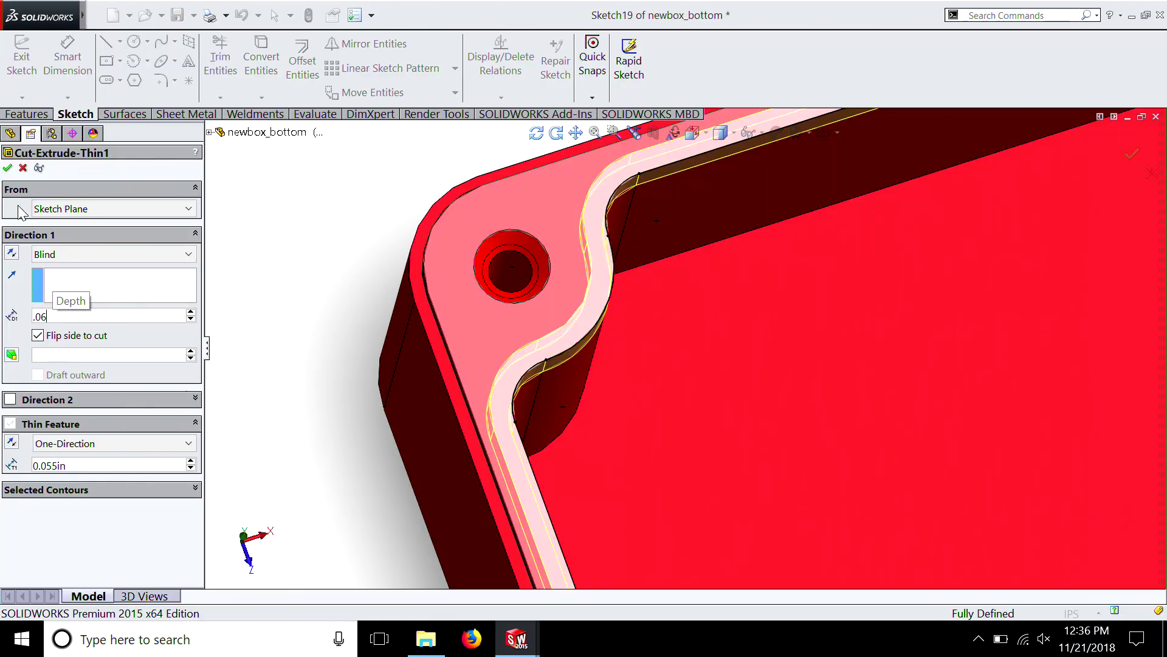
key(Return)
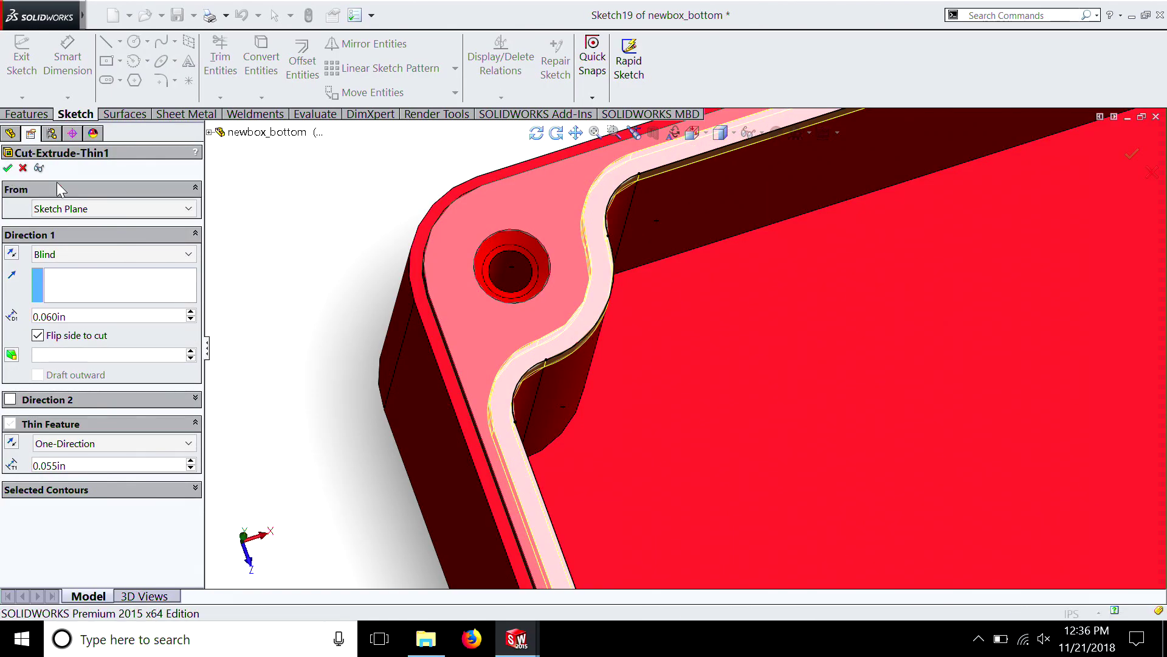
key(Return)
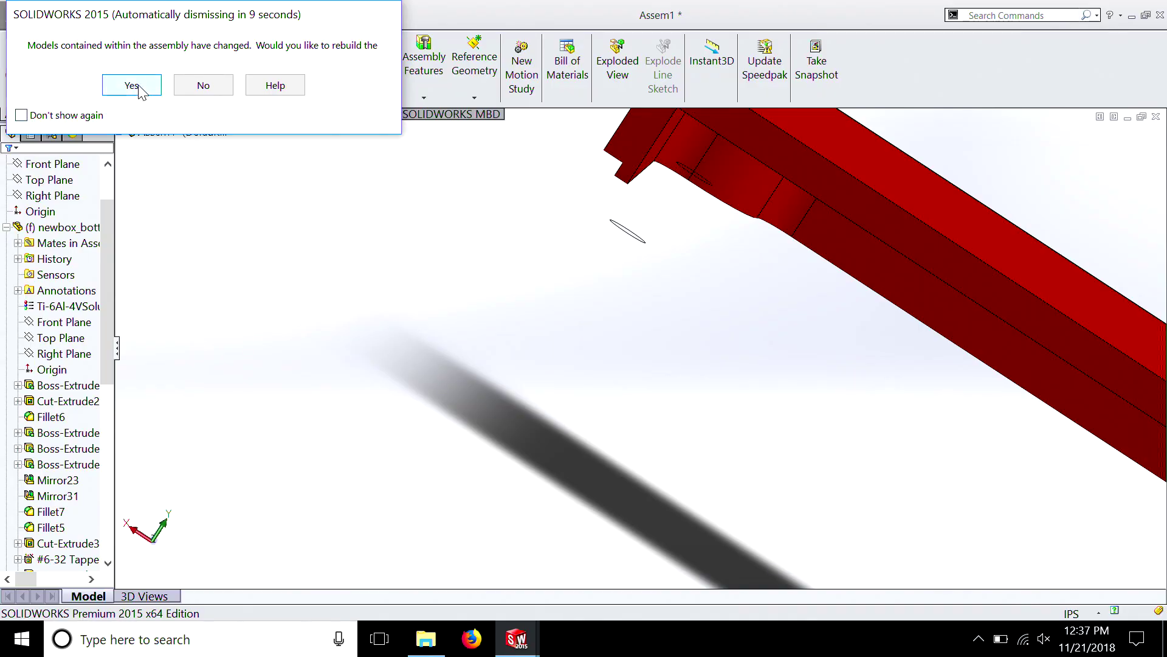
Rebuild the assembly with the changed part and examine the sectioned joint between lid lip and rim recess
click(139, 87)
middle_drag(853, 272, 851, 252)
scroll(636, 259, up, 1)
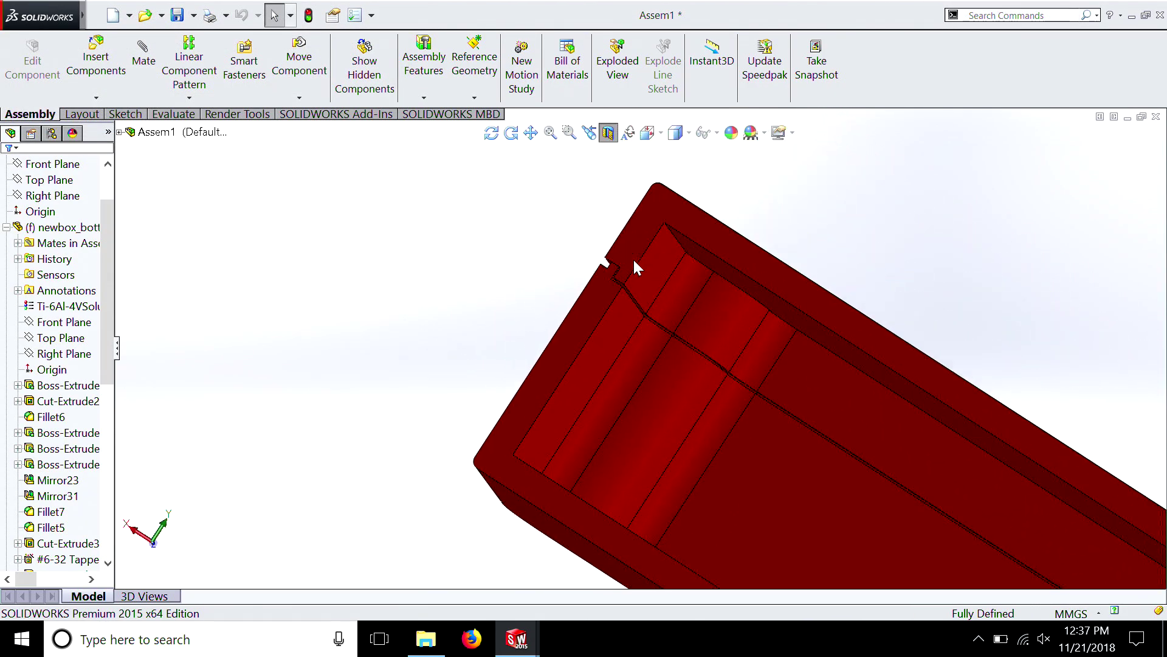
scroll(634, 261, up, 1)
scroll(636, 270, down, 2)
scroll(629, 444, down, 6)
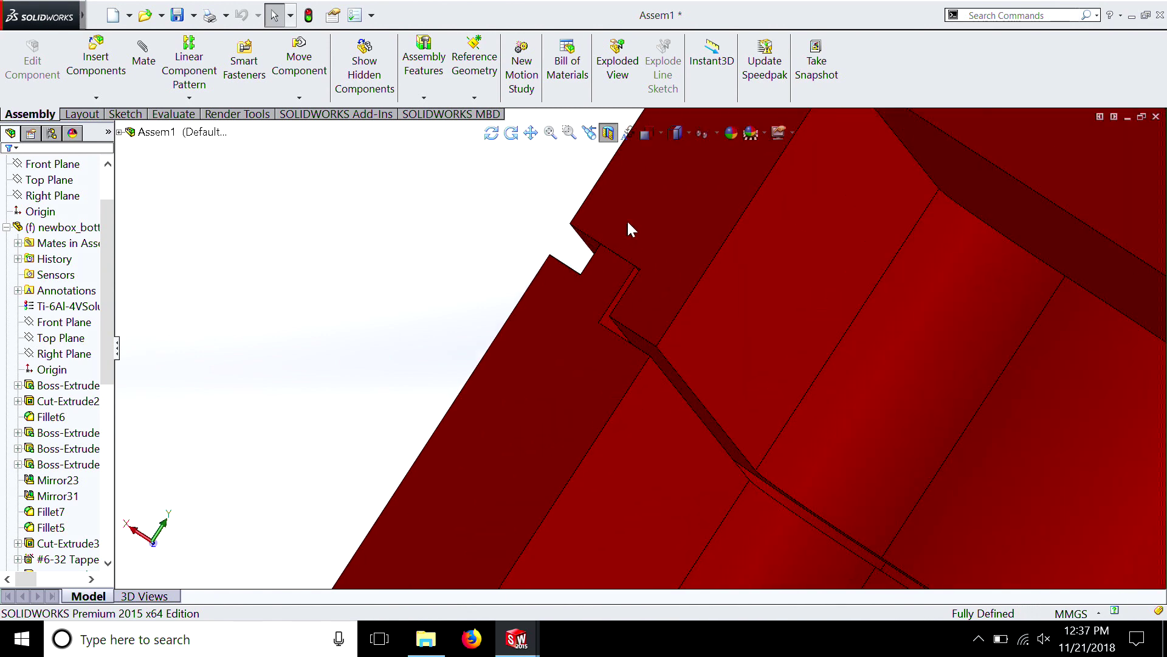
scroll(630, 240, up, 10)
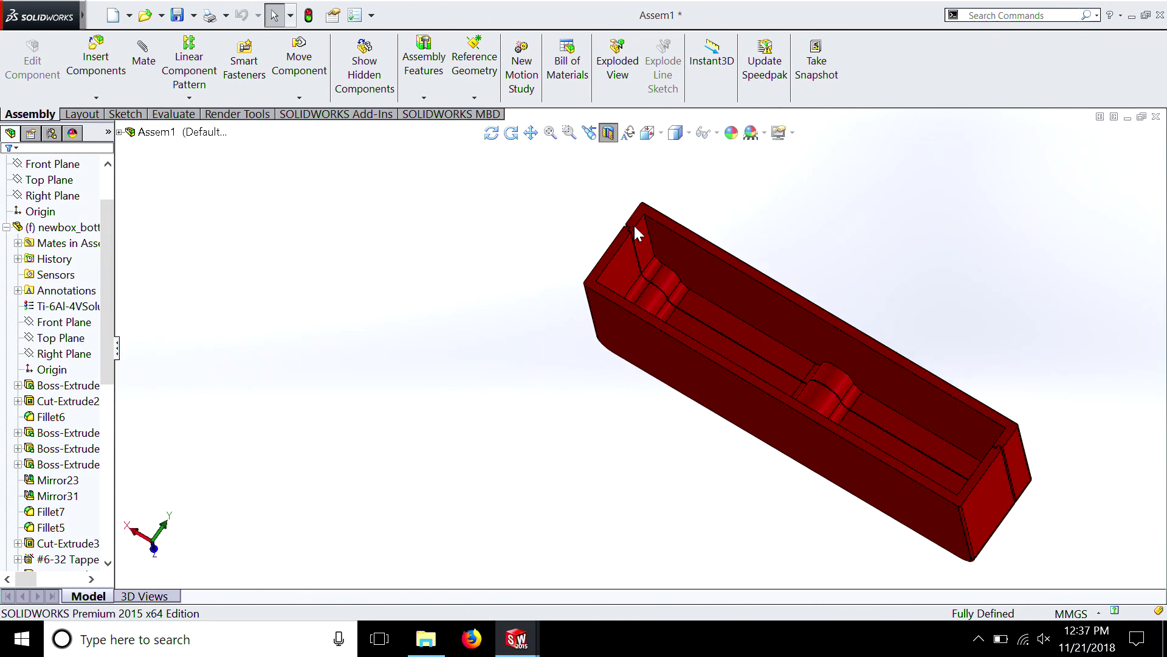
scroll(634, 229, down, 10)
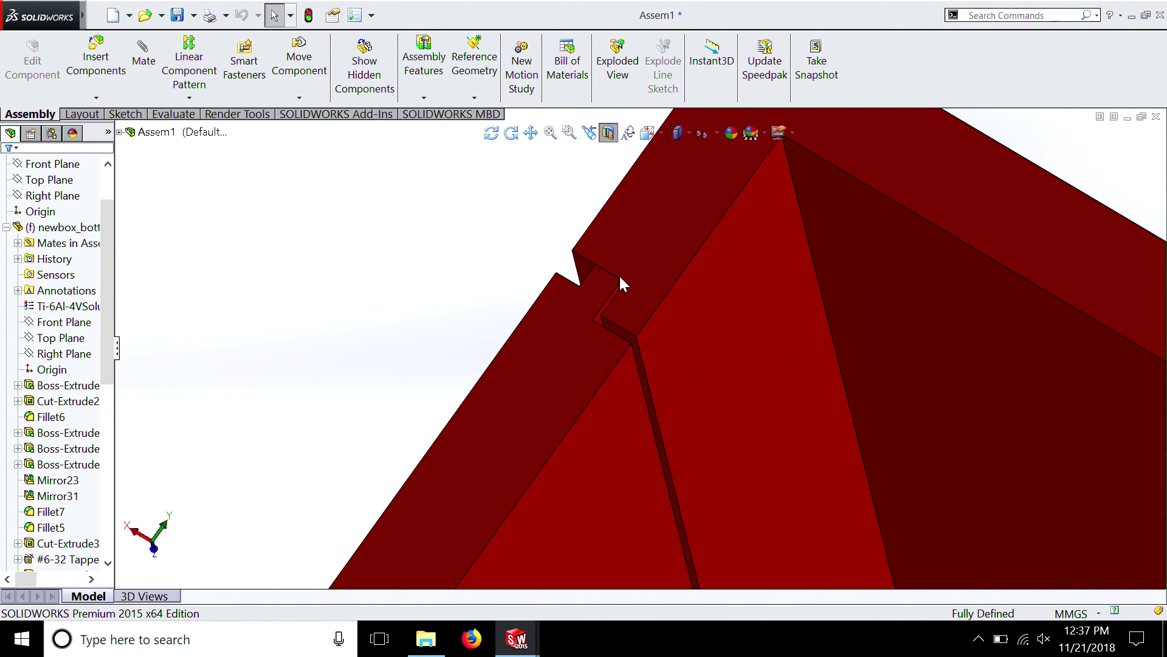
scroll(615, 277, up, 5)
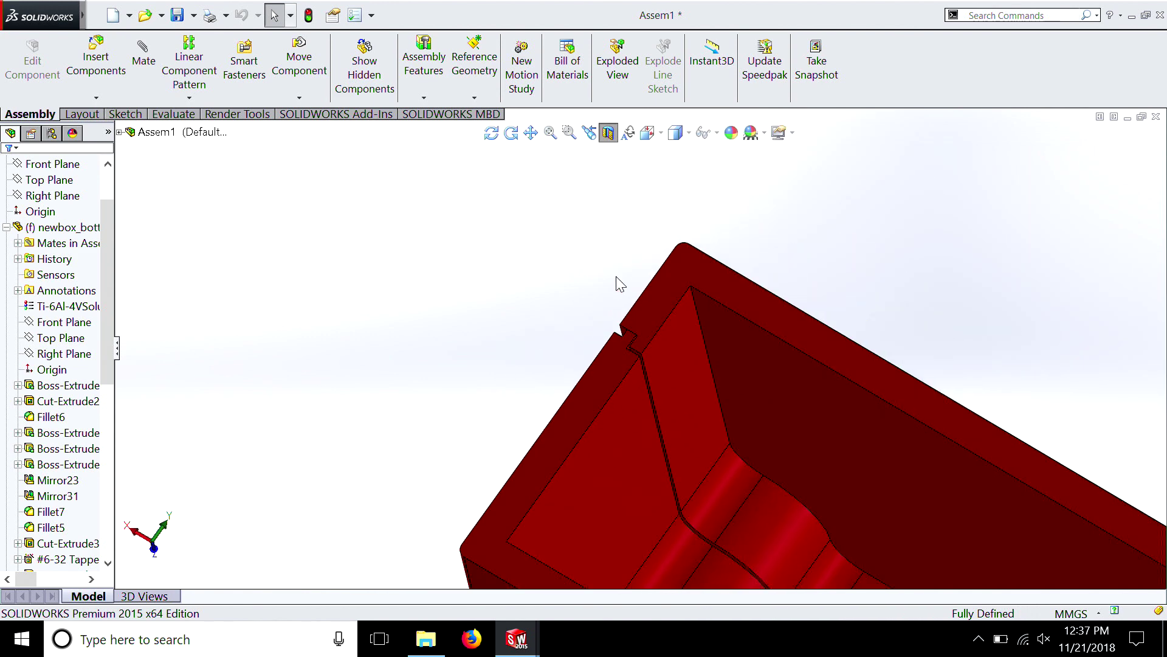
scroll(619, 281, up, 8)
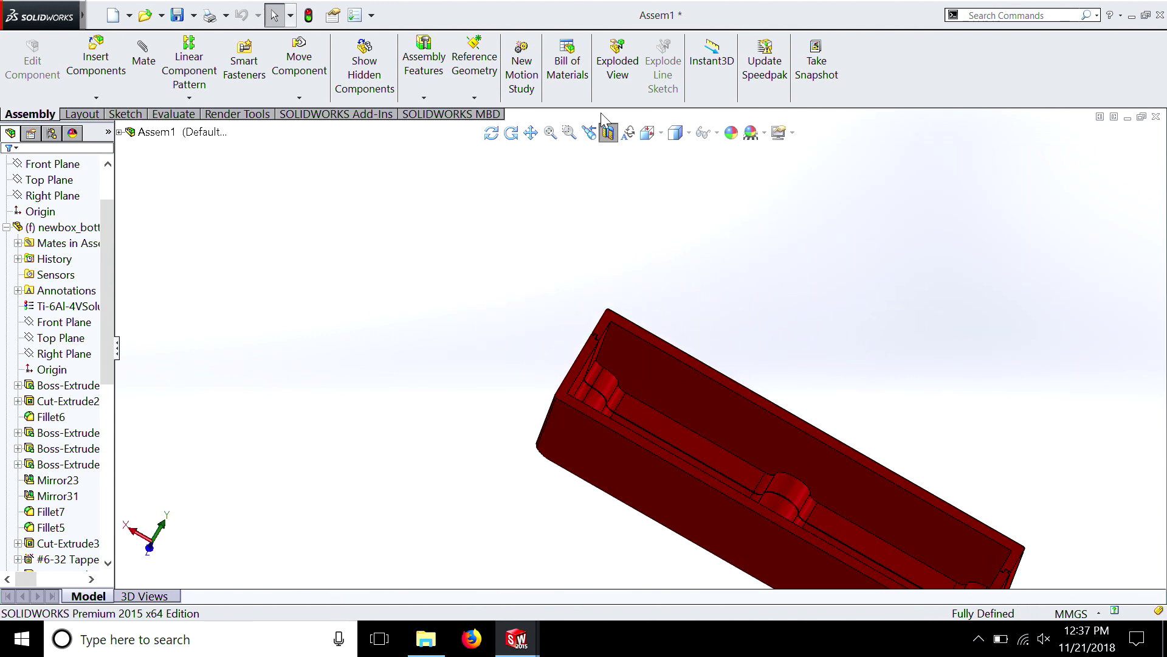
Turn off the assembly's section view and open the newbox_bottom part in its own window
click(607, 130)
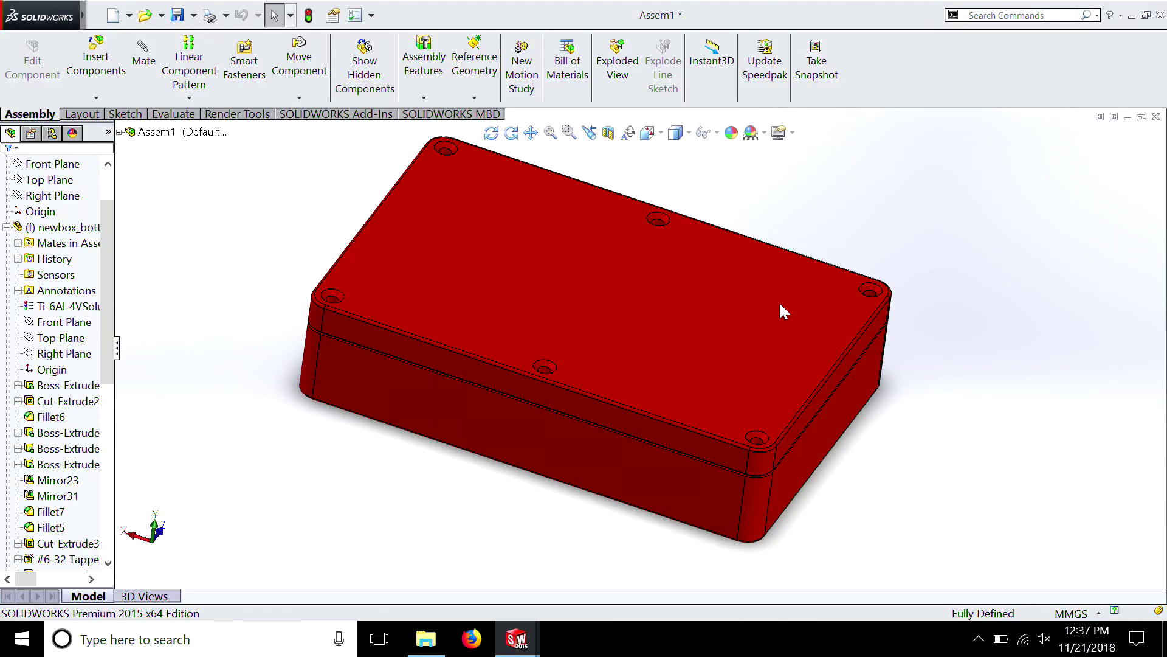
middle_drag(687, 465, 597, 398)
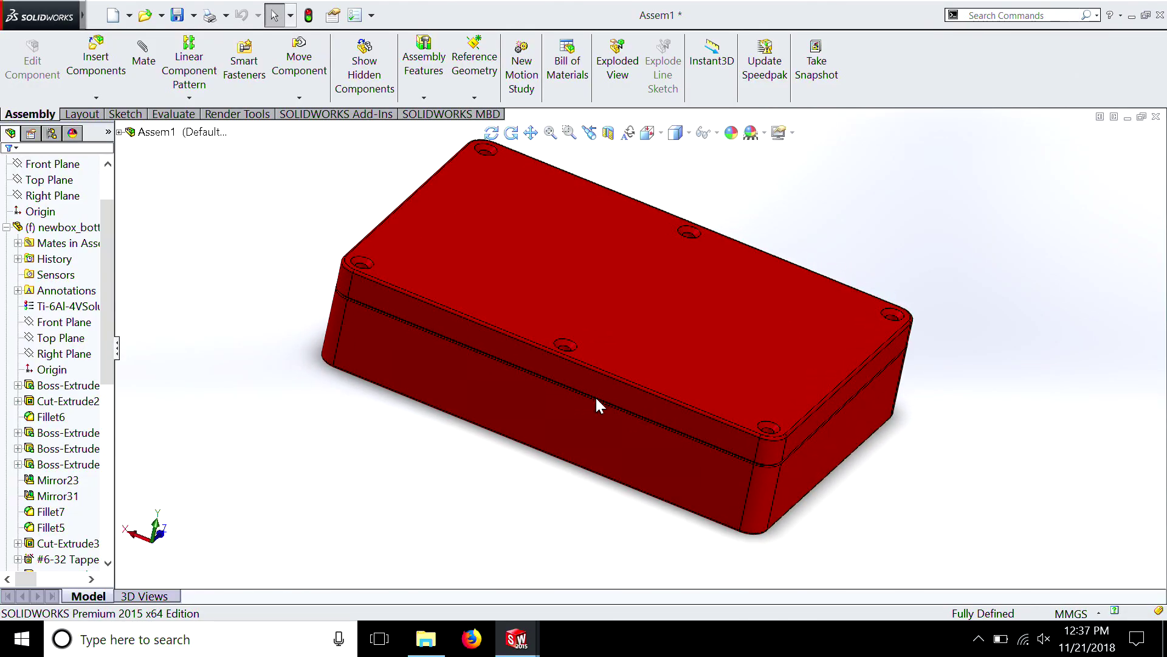
right_click(502, 399)
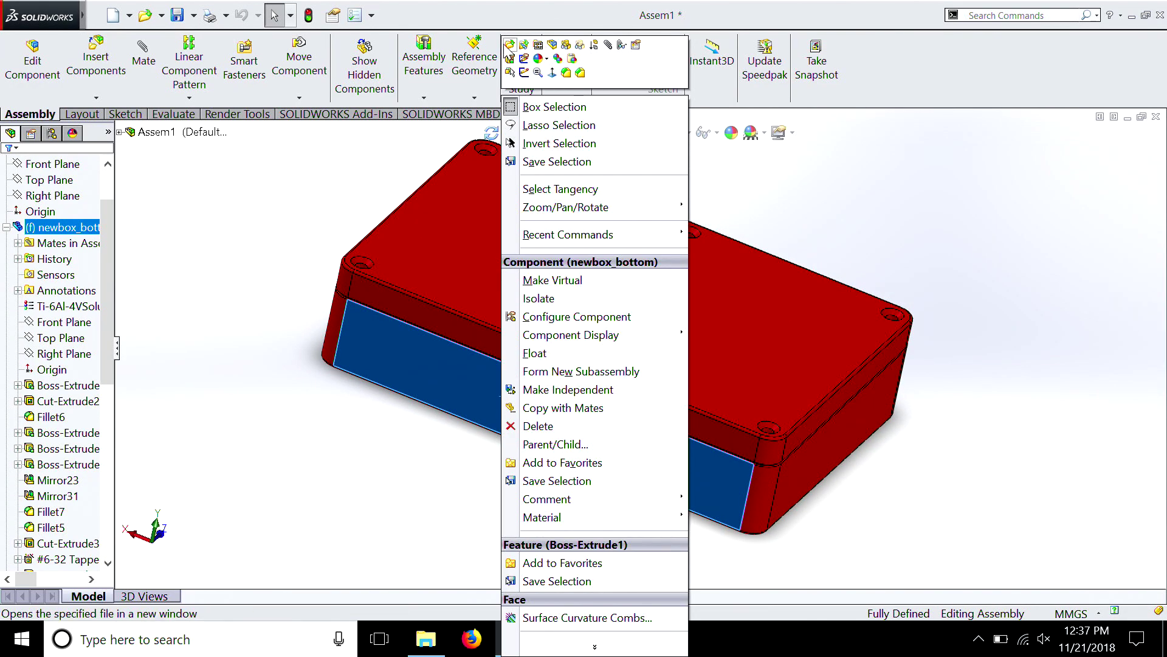
click(509, 44)
Start a sketch on the narrow ledge face that Cut-Extrude3 forms along the outside of the bottom's rim
middle_drag(760, 499, 453, 338)
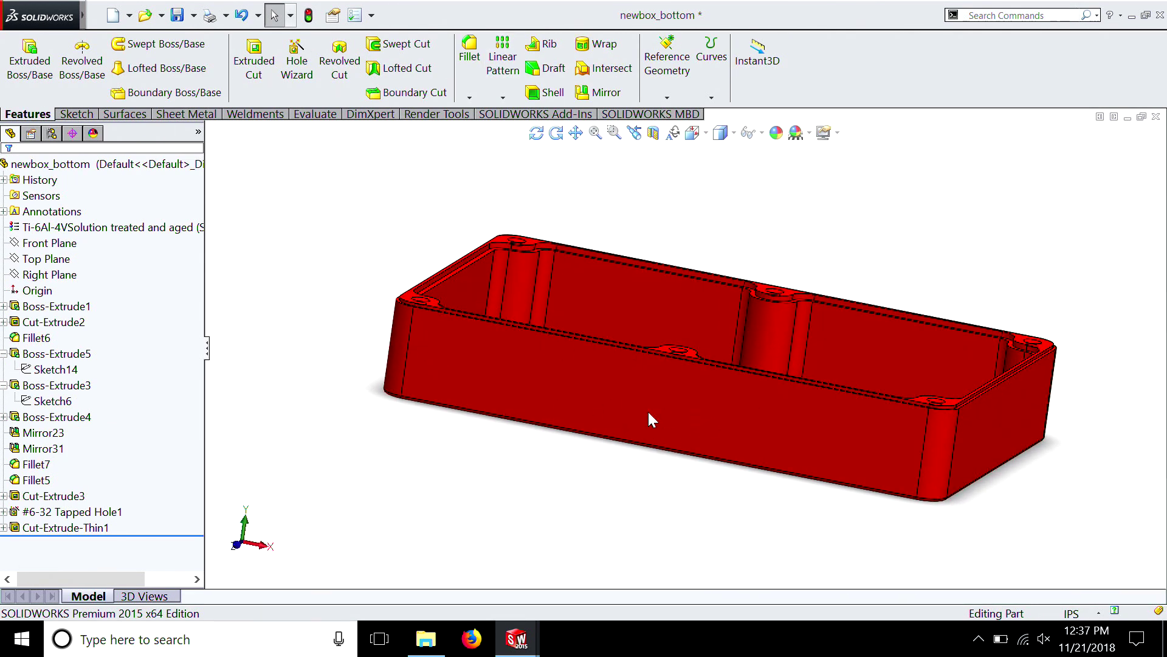
middle_drag(642, 413, 847, 349)
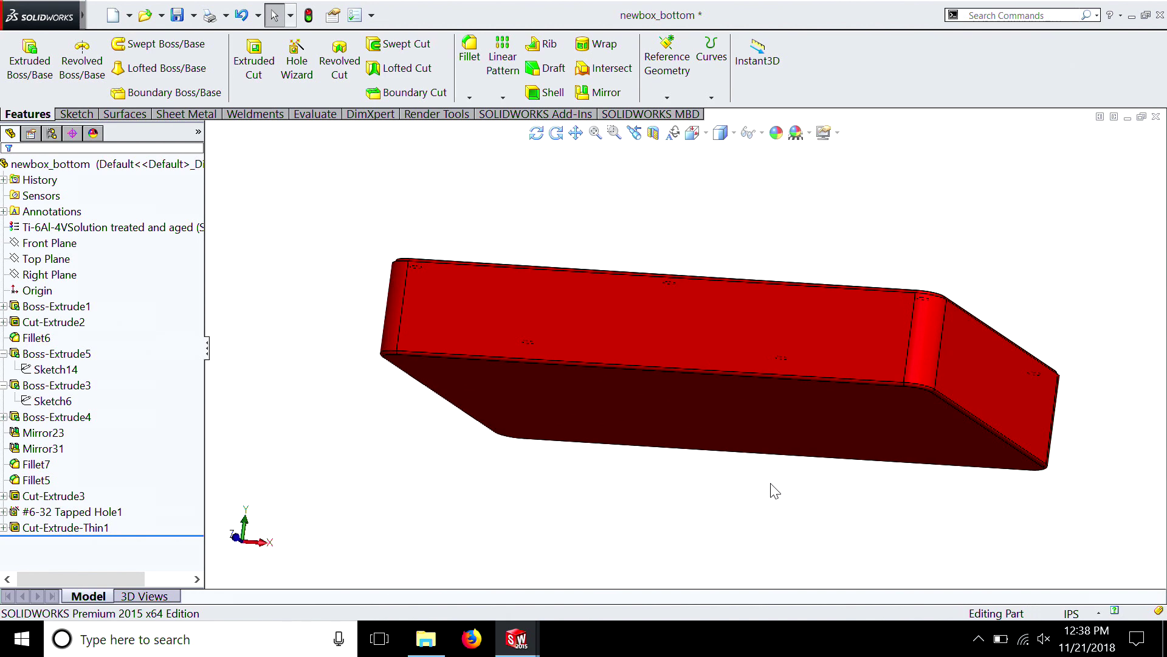
key(shift+Down)
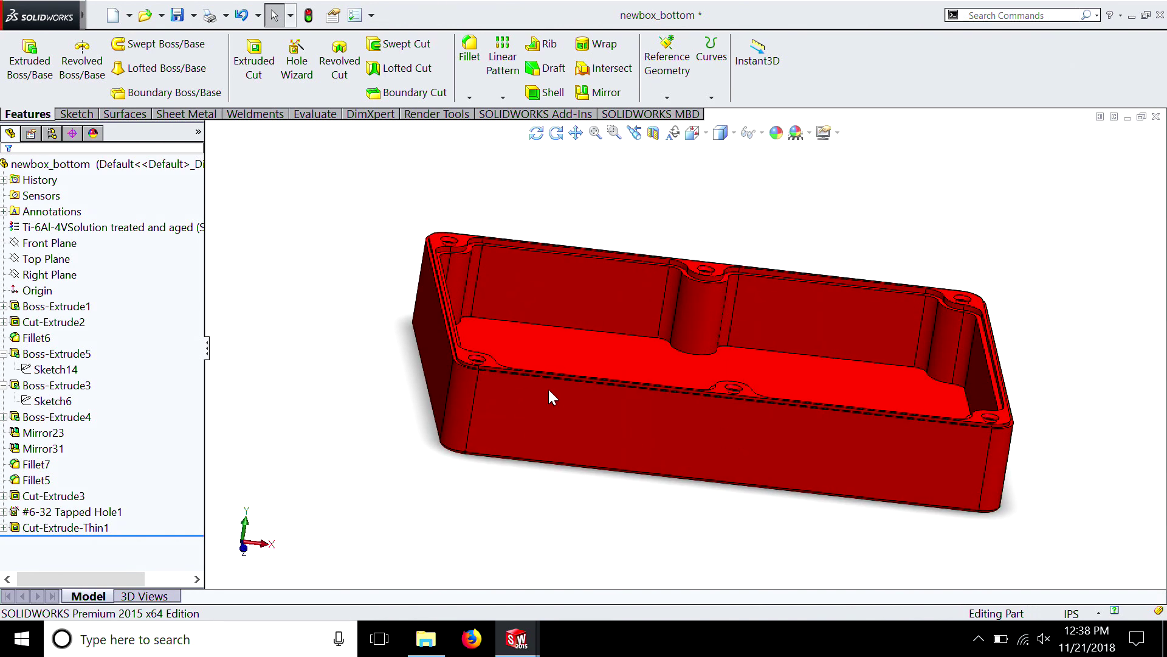
key(Down)
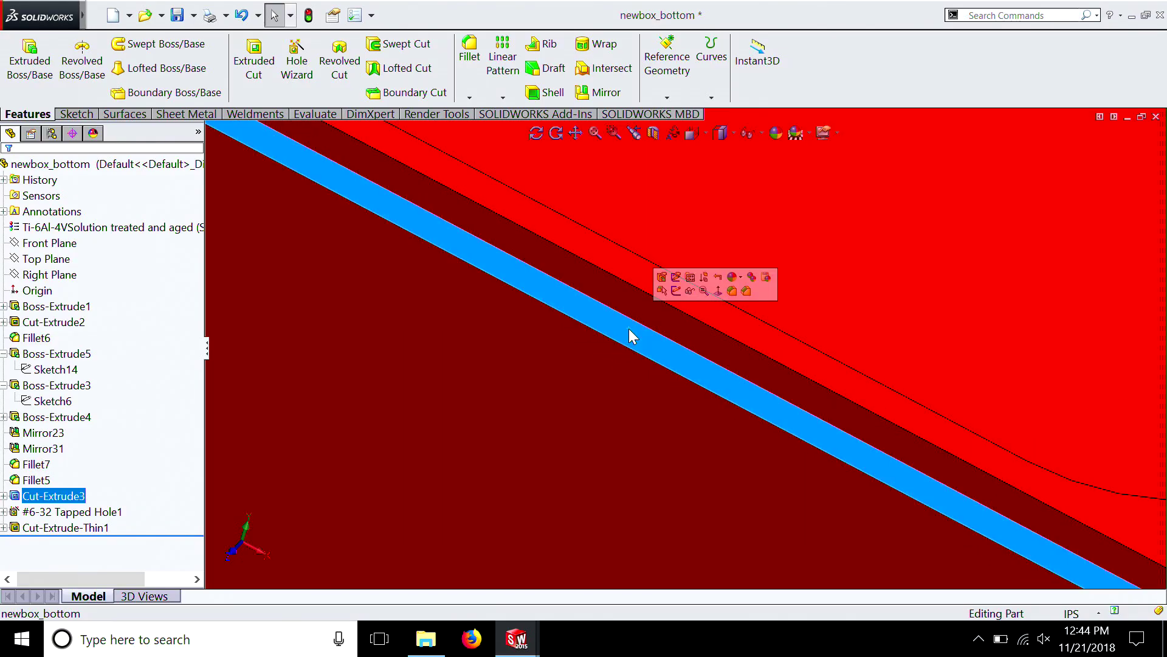
scroll(631, 336, up, 2)
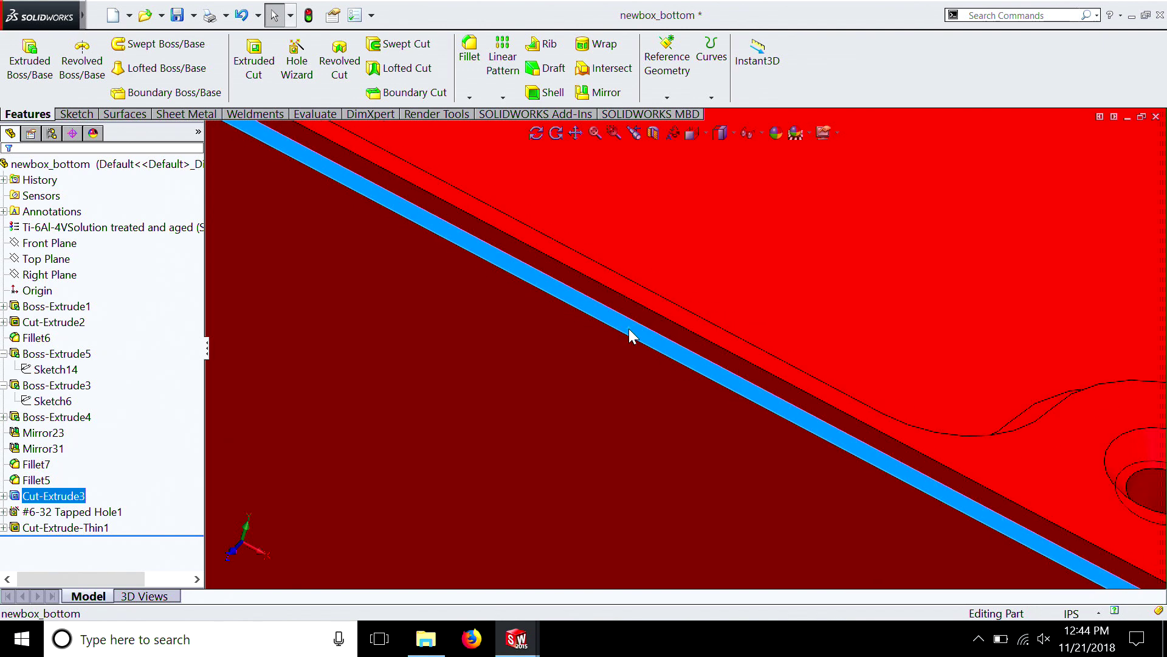
right_click(631, 335)
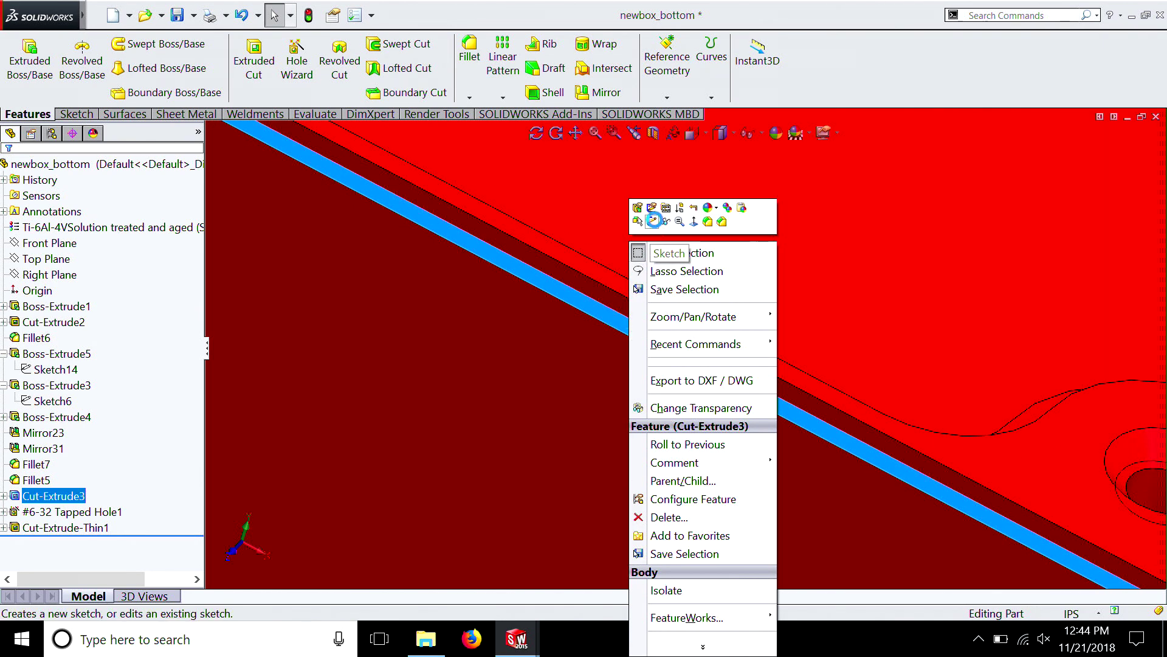
click(653, 221)
Select the full inner edge loop of the outer rim ledge and convert it into sketch entities
click(655, 331)
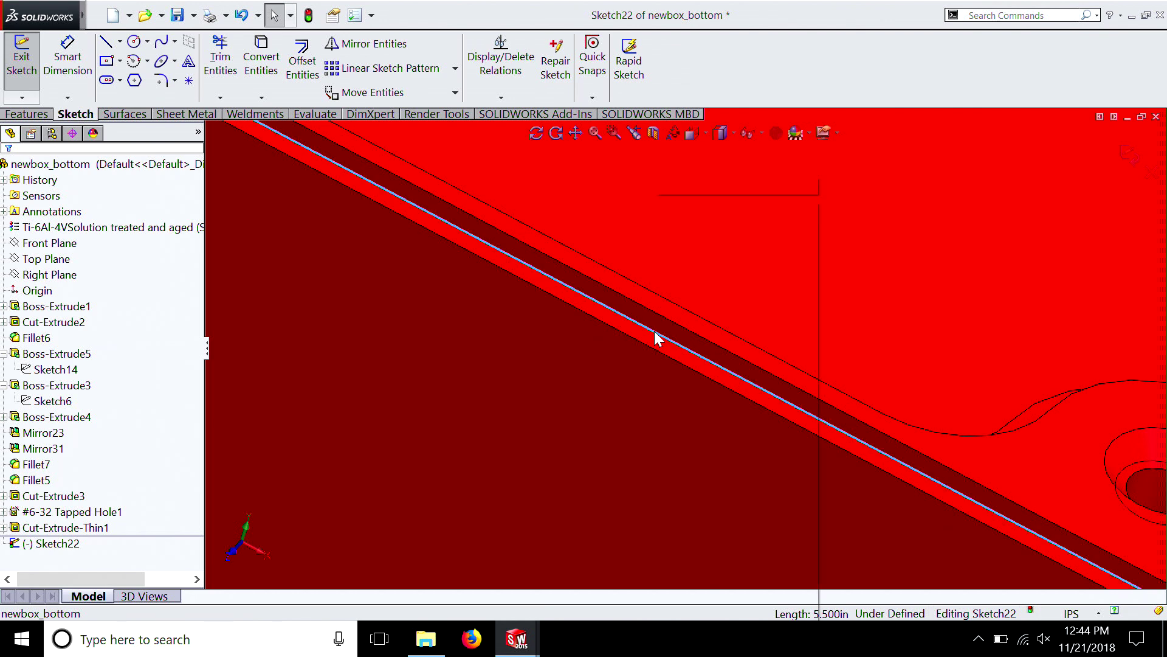
right_click(656, 335)
click(679, 316)
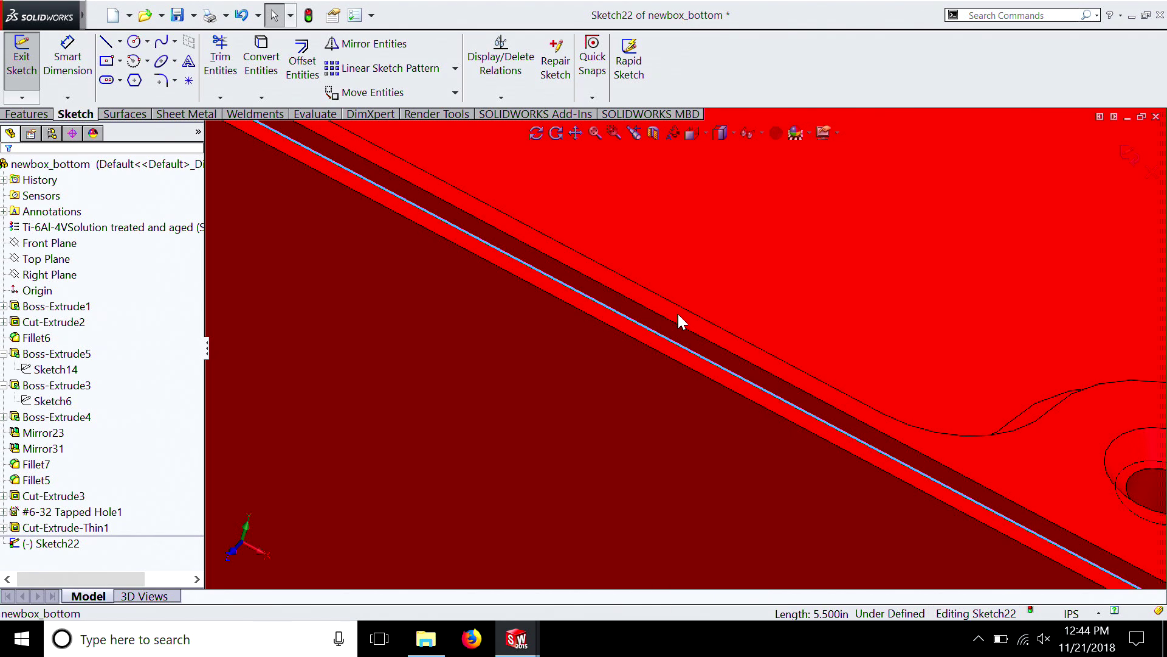
scroll(677, 314, up, 5)
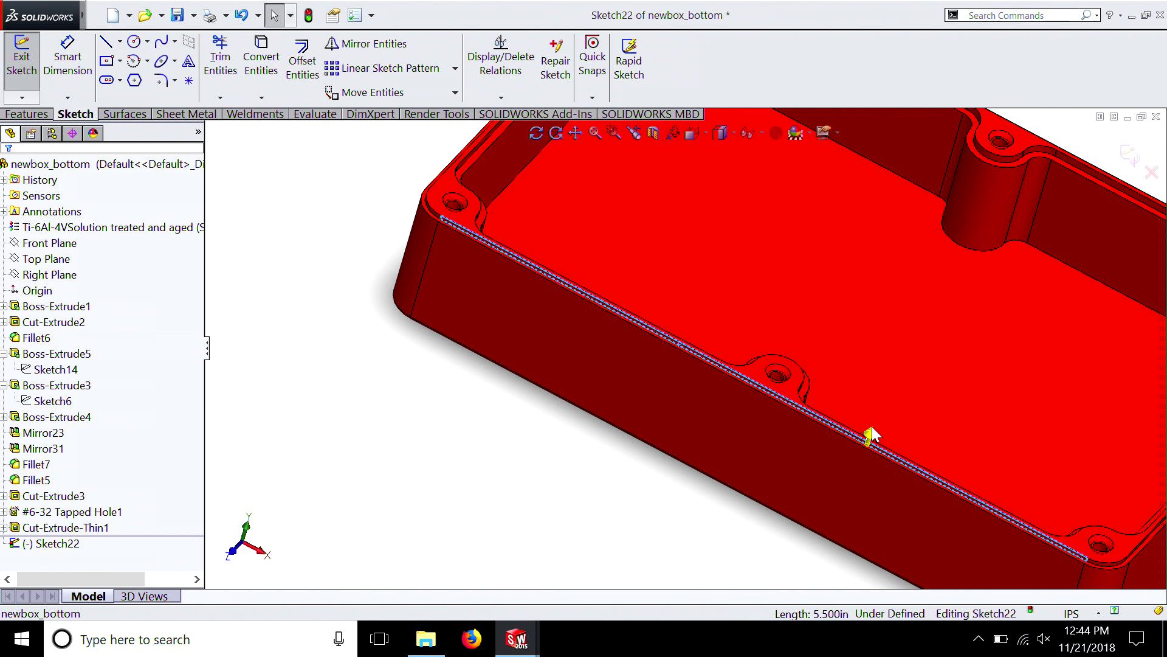
click(869, 434)
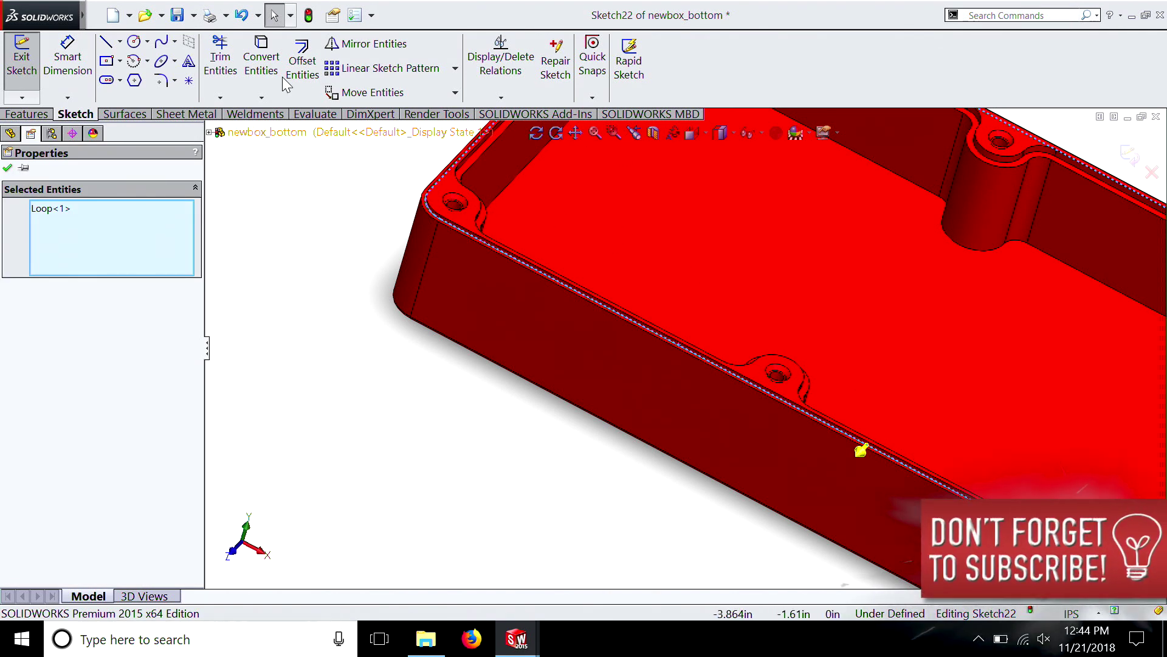
click(263, 56)
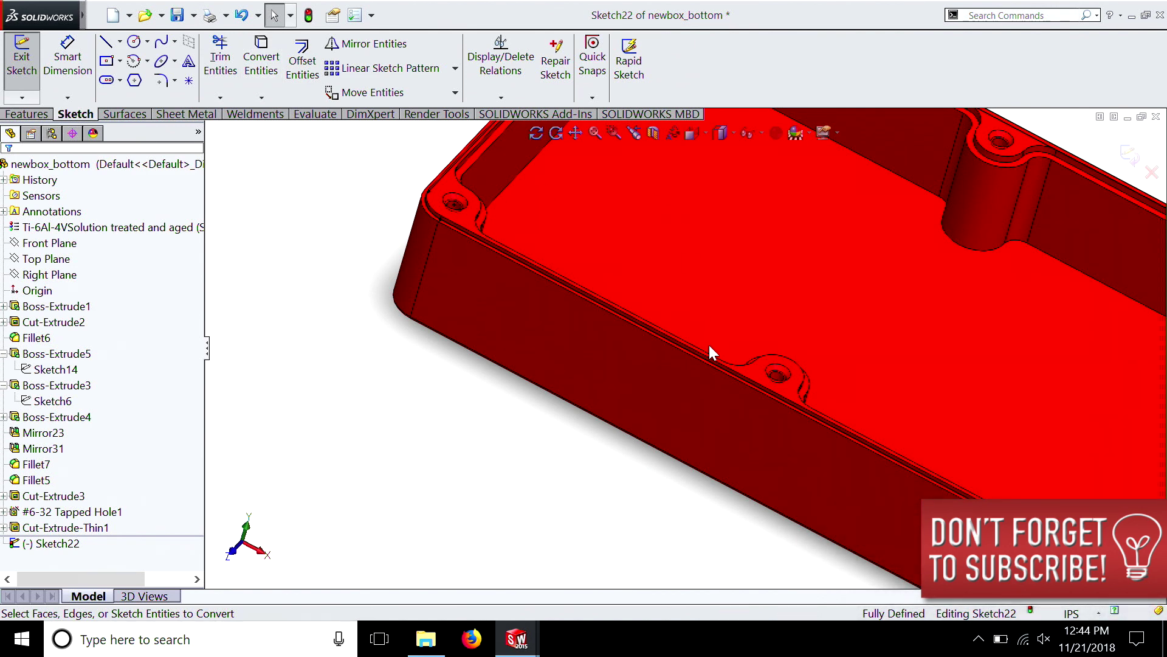
Cut outside the converted rim loop with a blind 0.050 in Extruded Cut, starting 0.25 in below the sketch plane, side to cut flipped
click(38, 116)
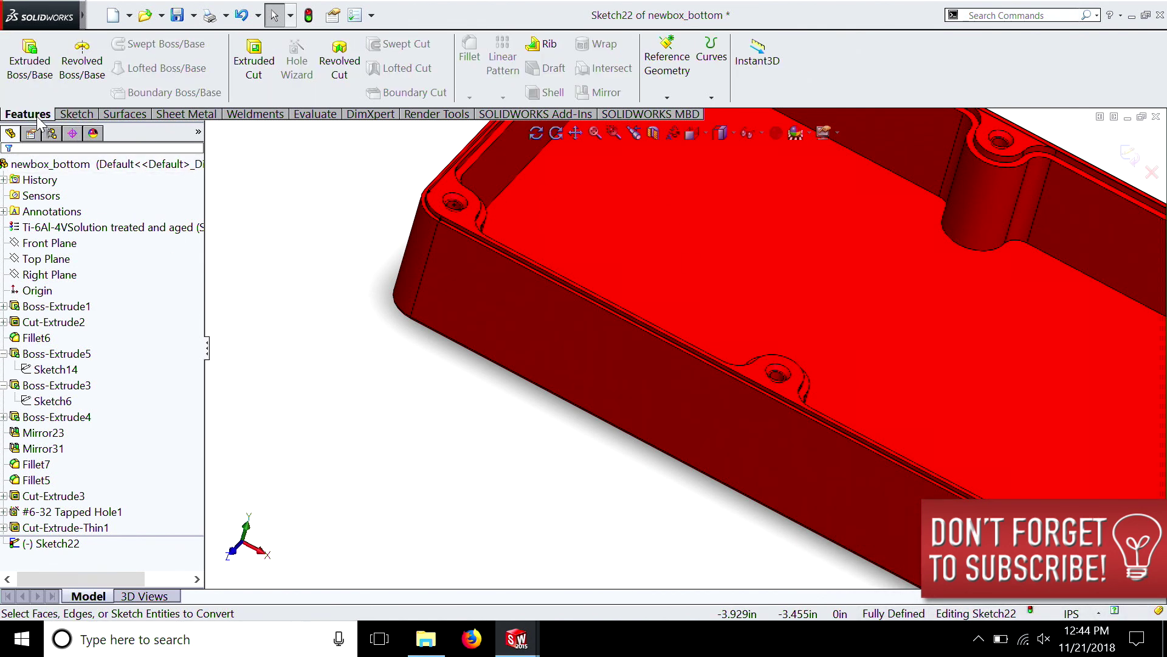
click(261, 62)
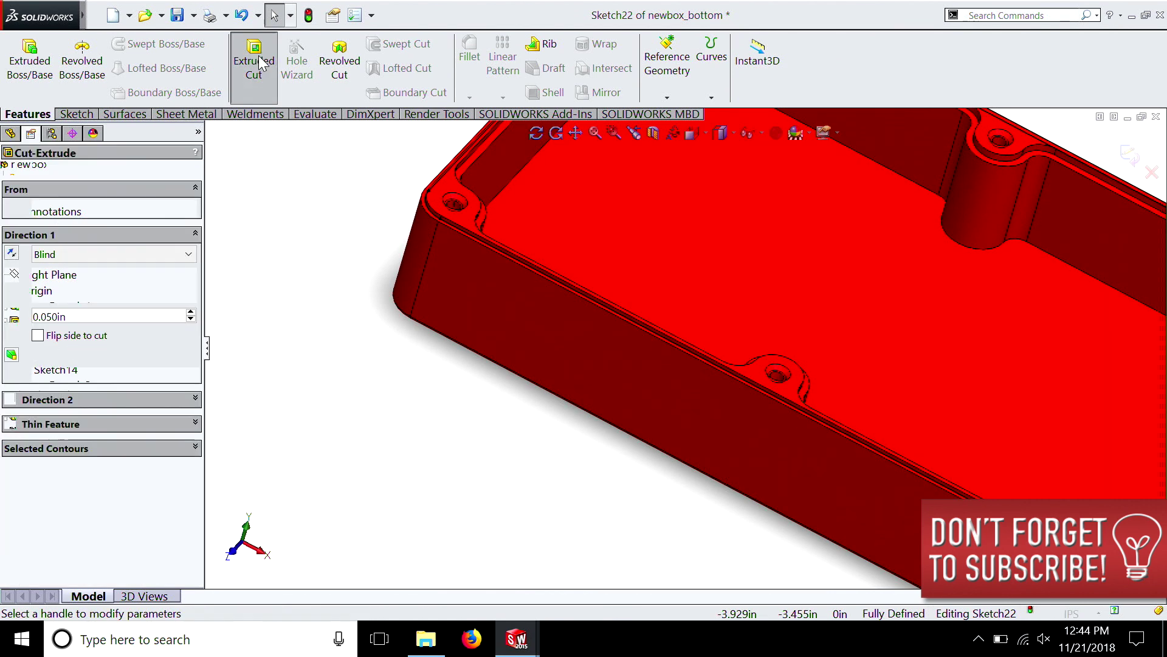
click(93, 209)
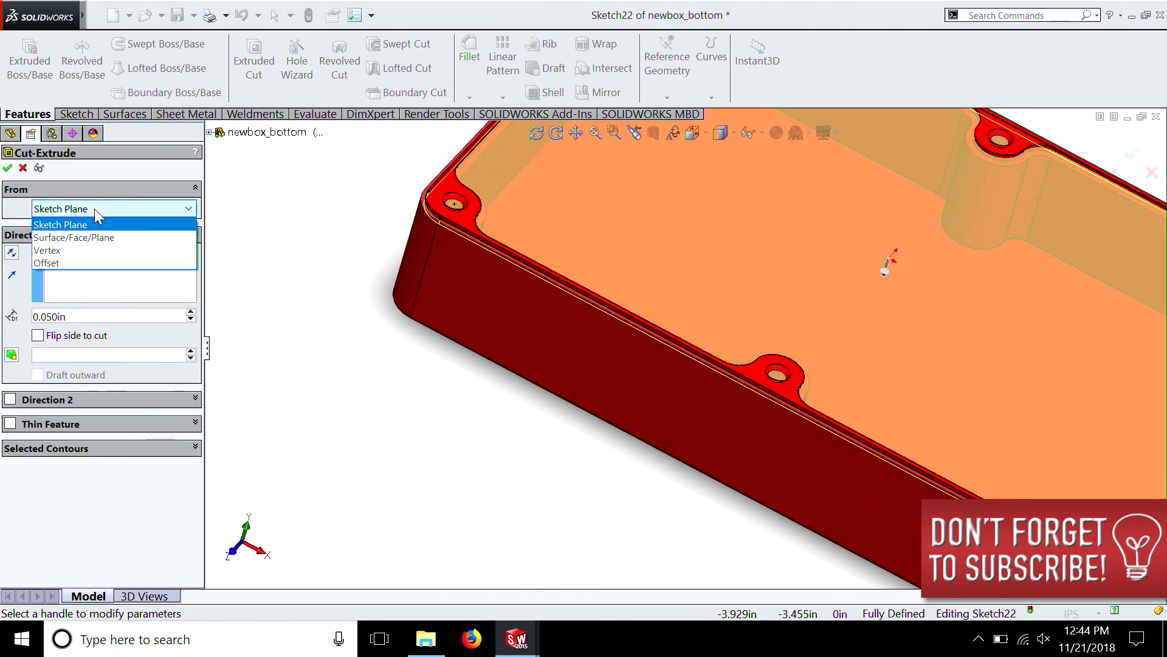
click(82, 258)
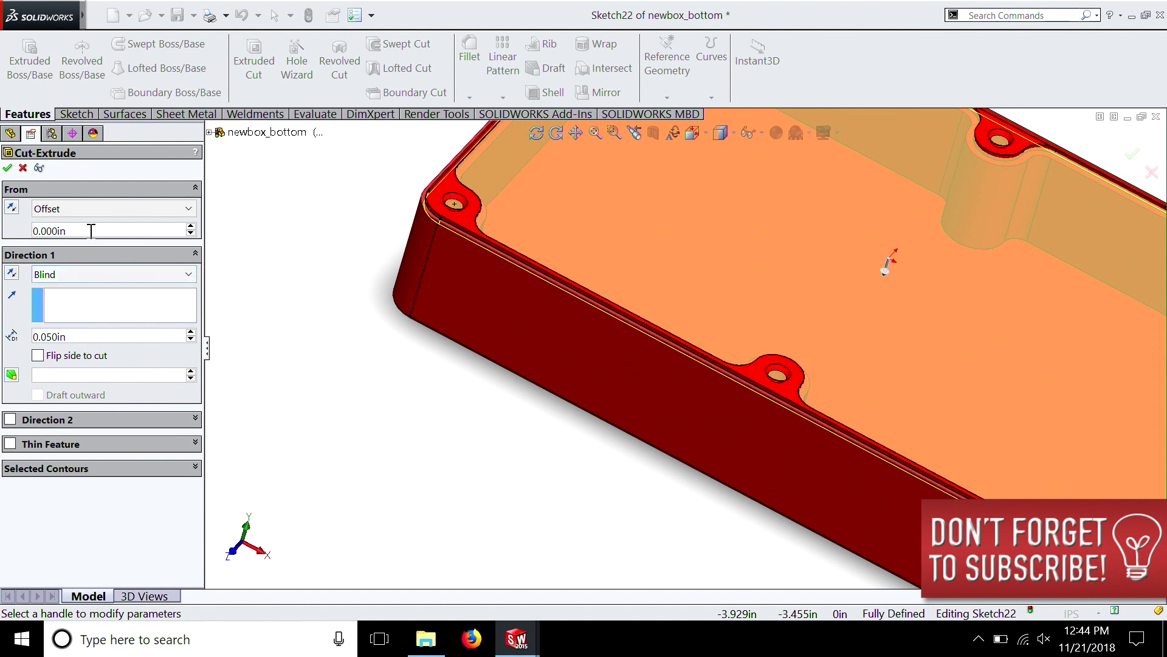
text(.2)
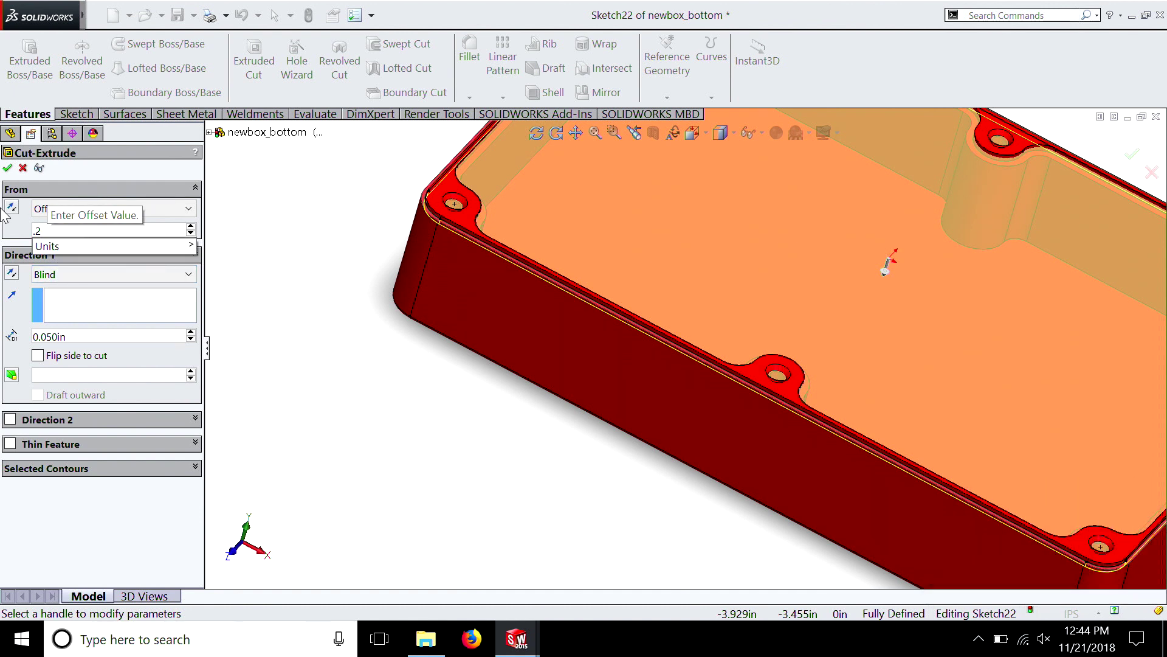
text(5)
key(Return)
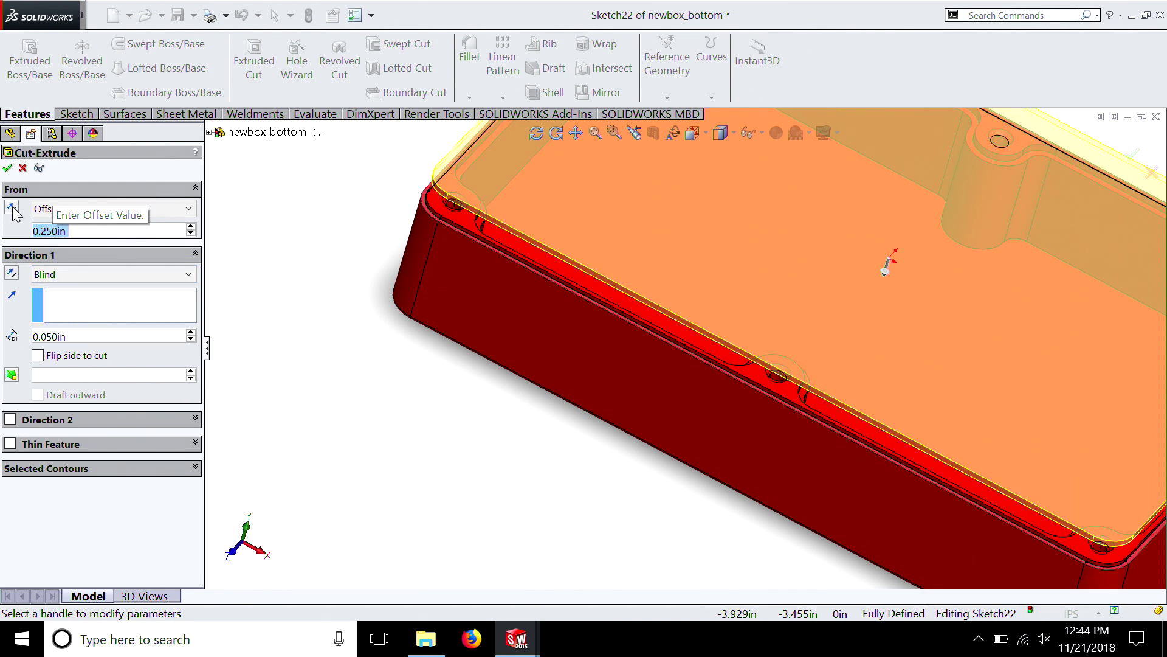
click(12, 208)
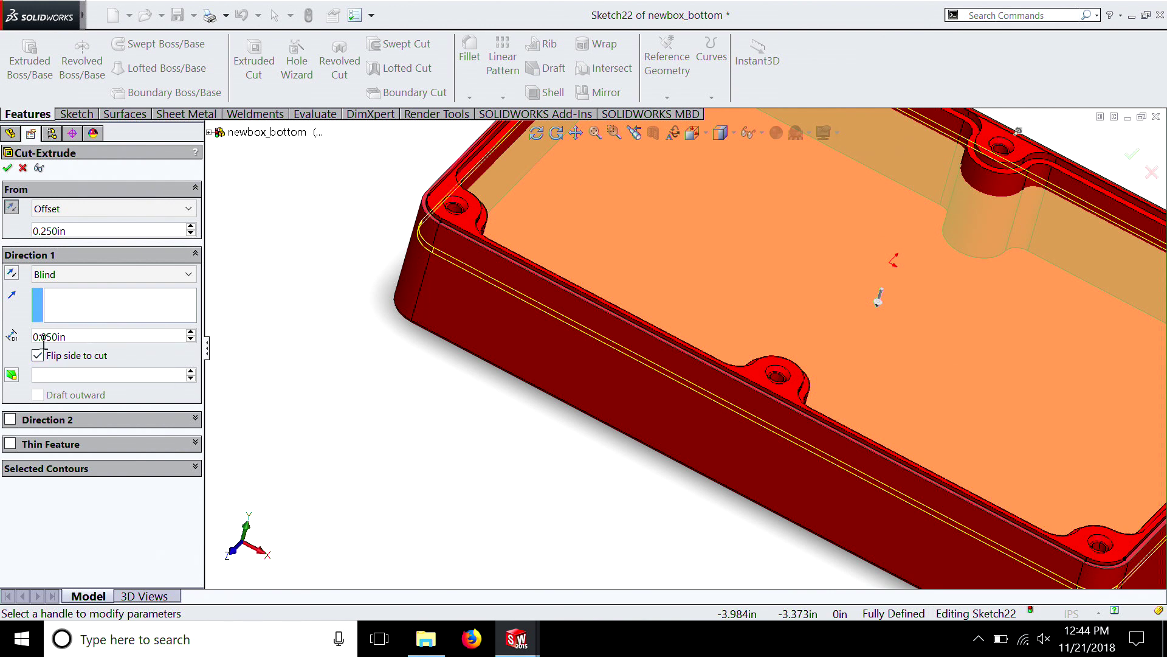
click(7, 170)
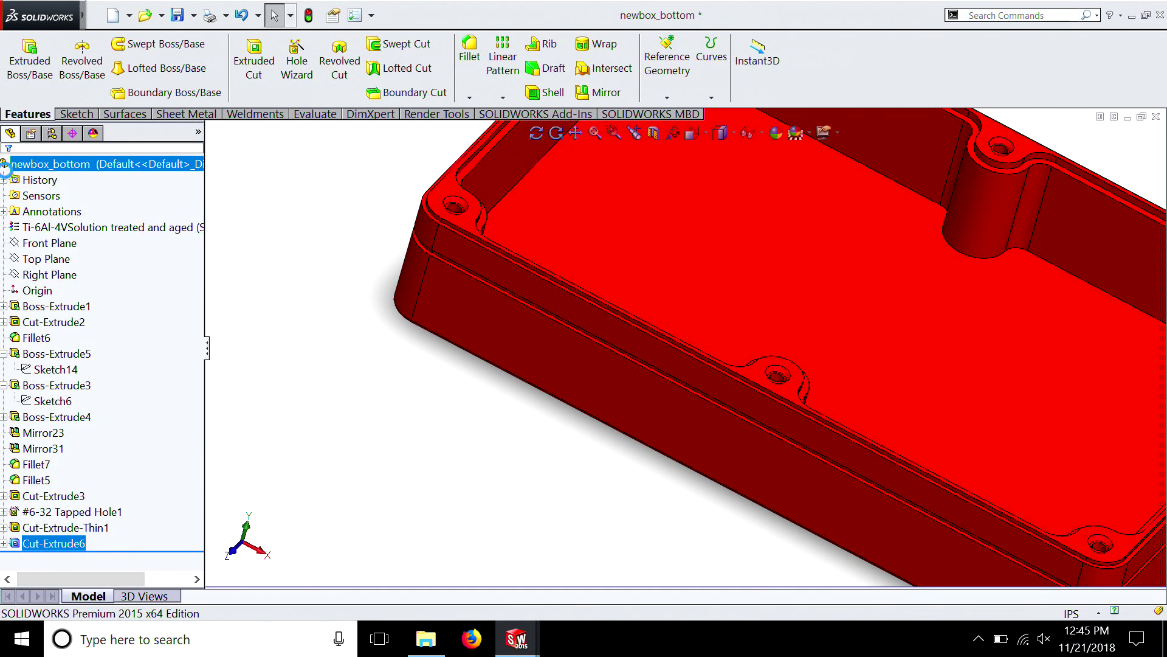
Start a sketch on the narrow lower ledge face of the new Cut-Extrude6 groove around the outer wall
scroll(556, 318, down, 5)
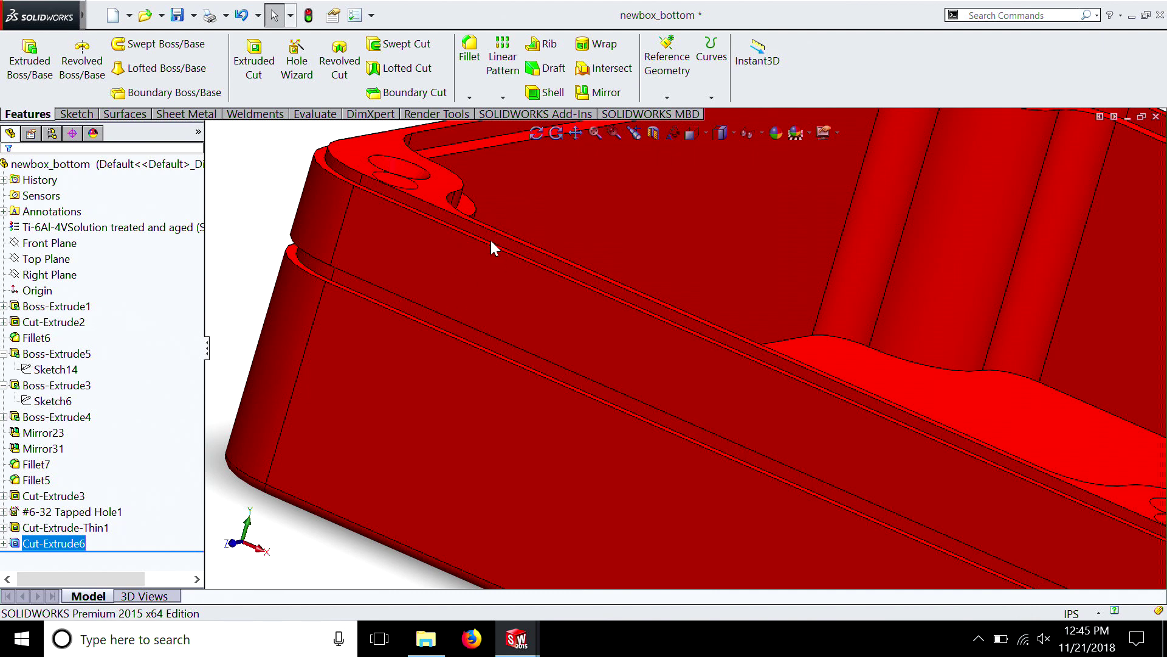
scroll(492, 232, up, 4)
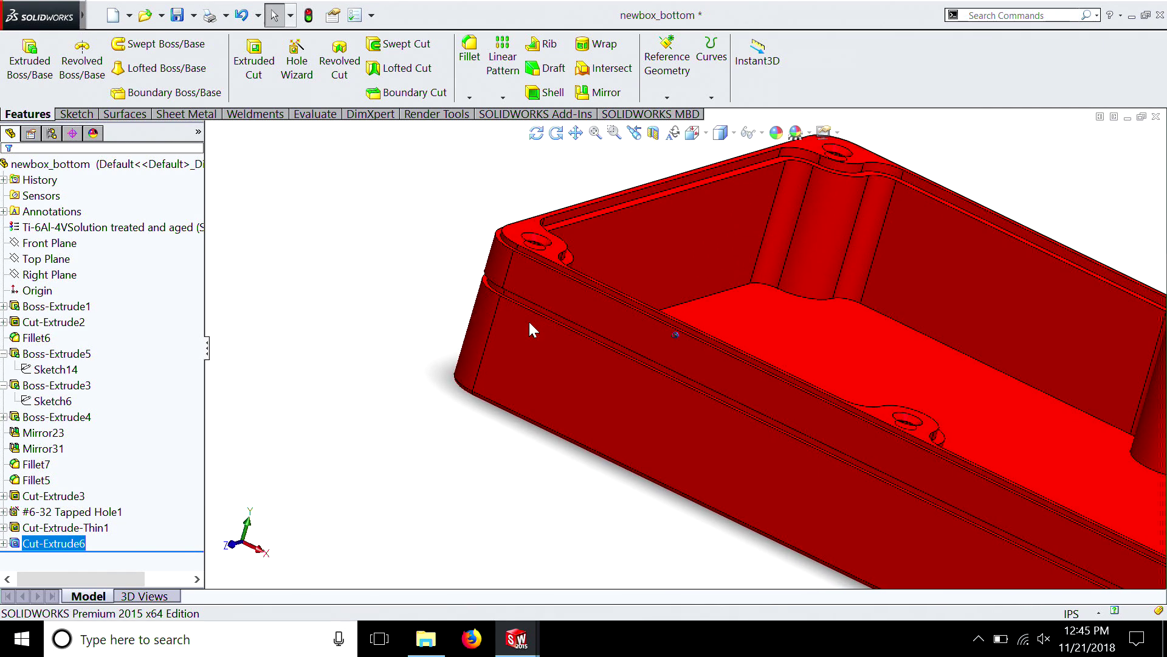
middle_drag(494, 304, 512, 273)
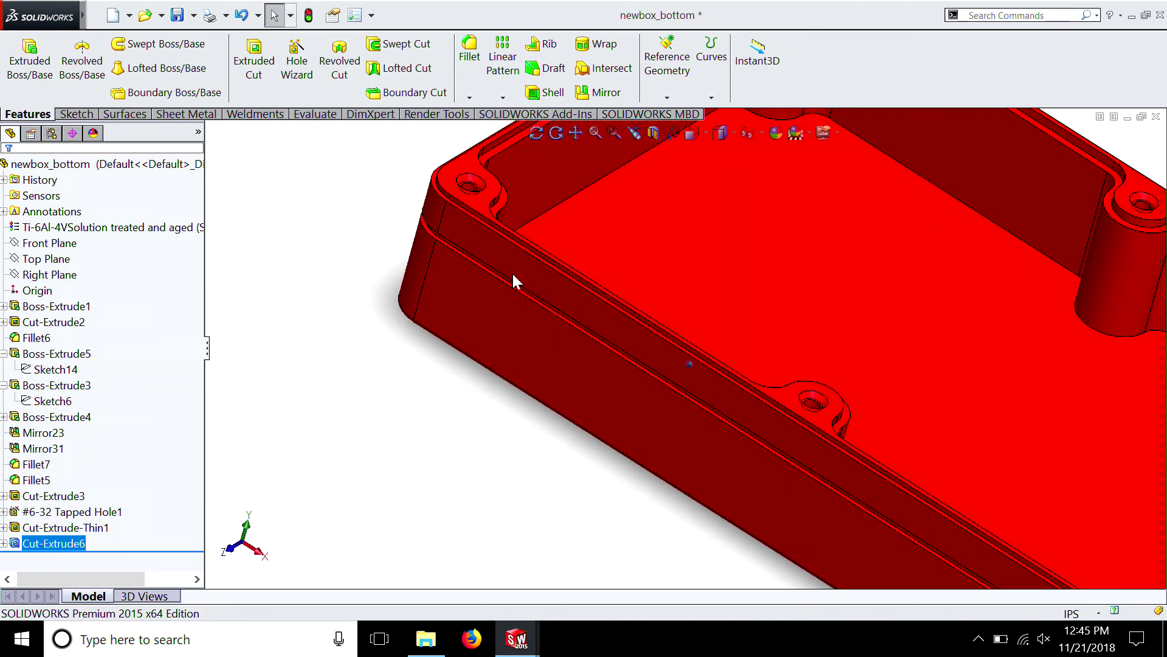
scroll(512, 272, down, 2)
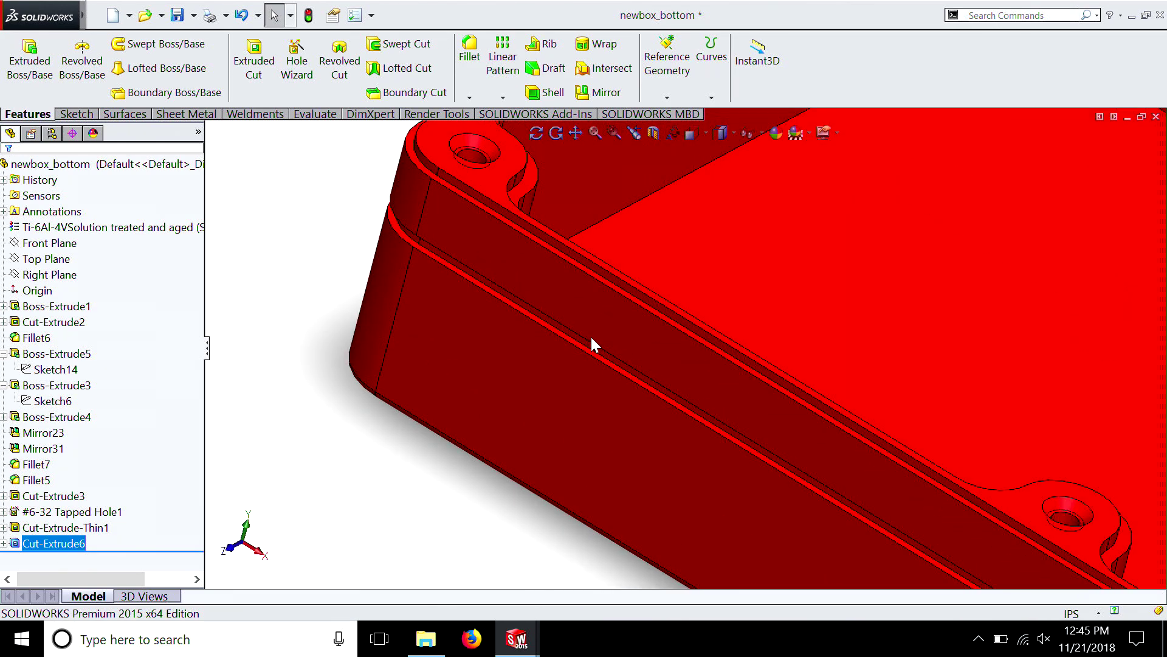
scroll(593, 344, down, 2)
right_click(593, 356)
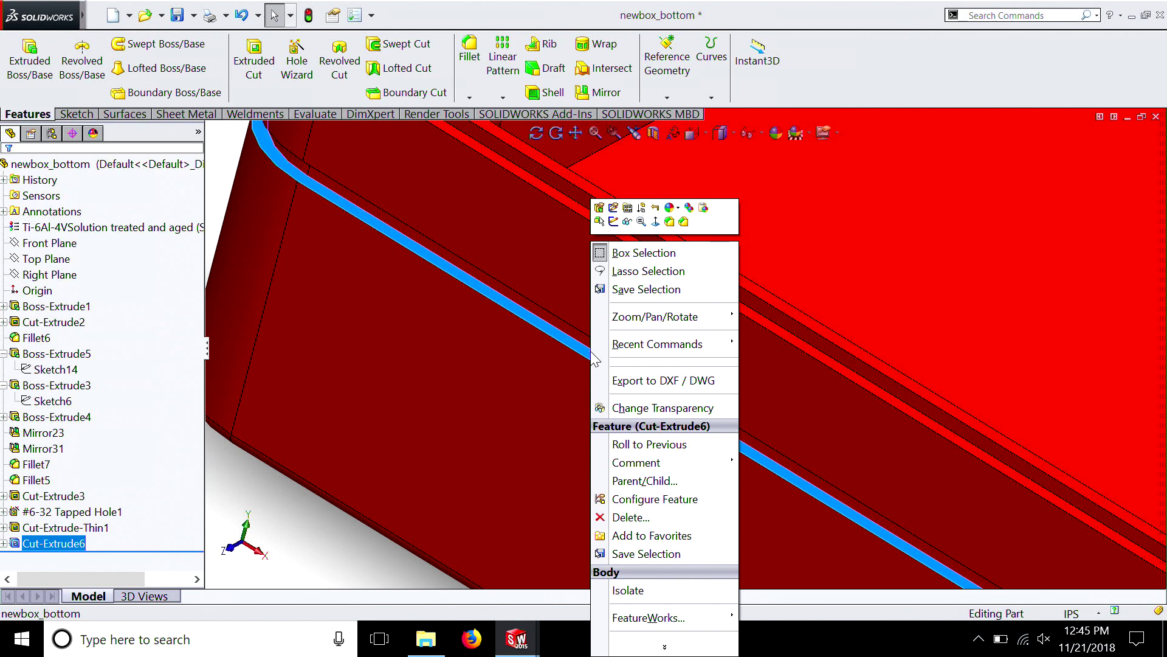
click(612, 223)
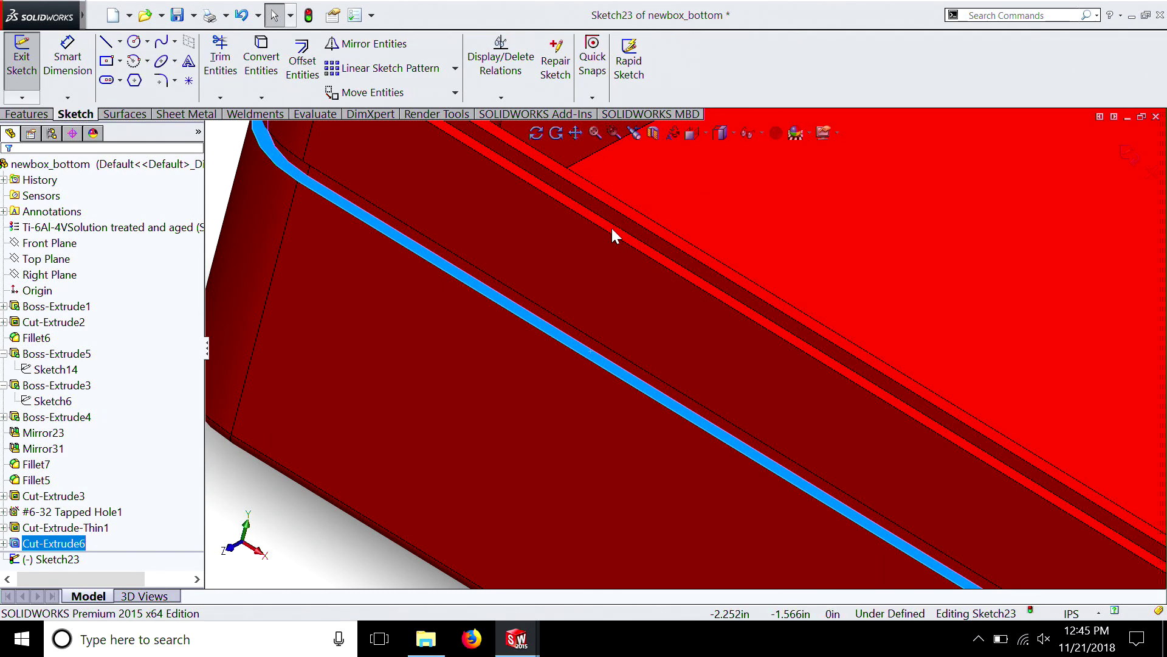
Select the full inner edge loop of the groove's ledge face and convert it into sketch entities
click(534, 314)
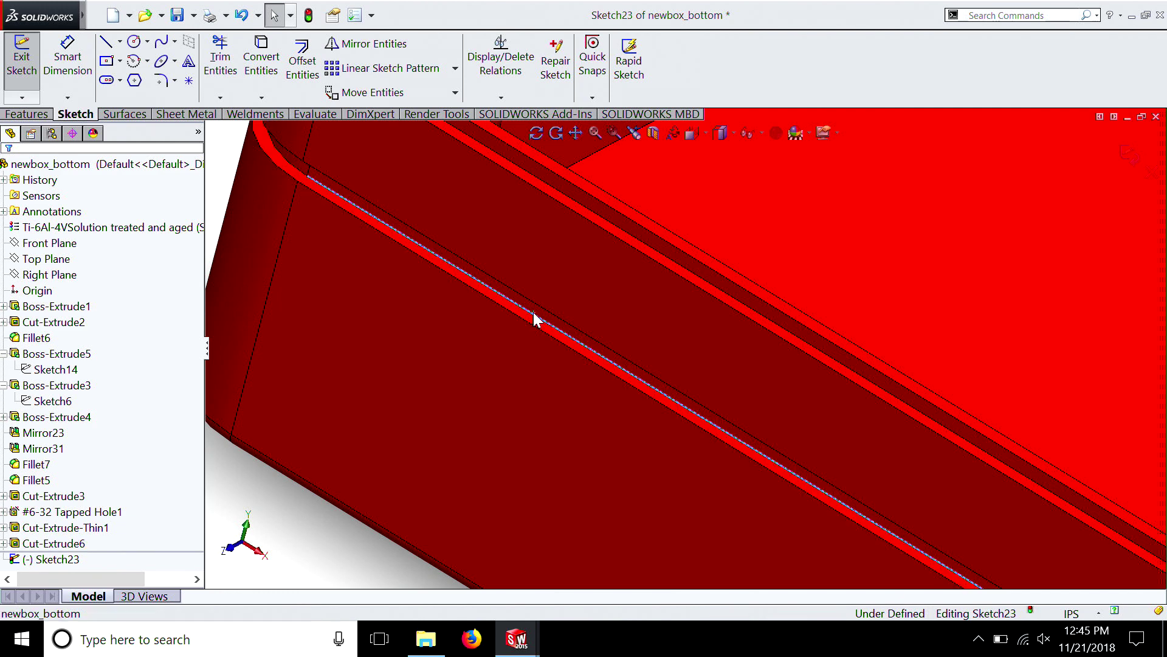
right_click(534, 317)
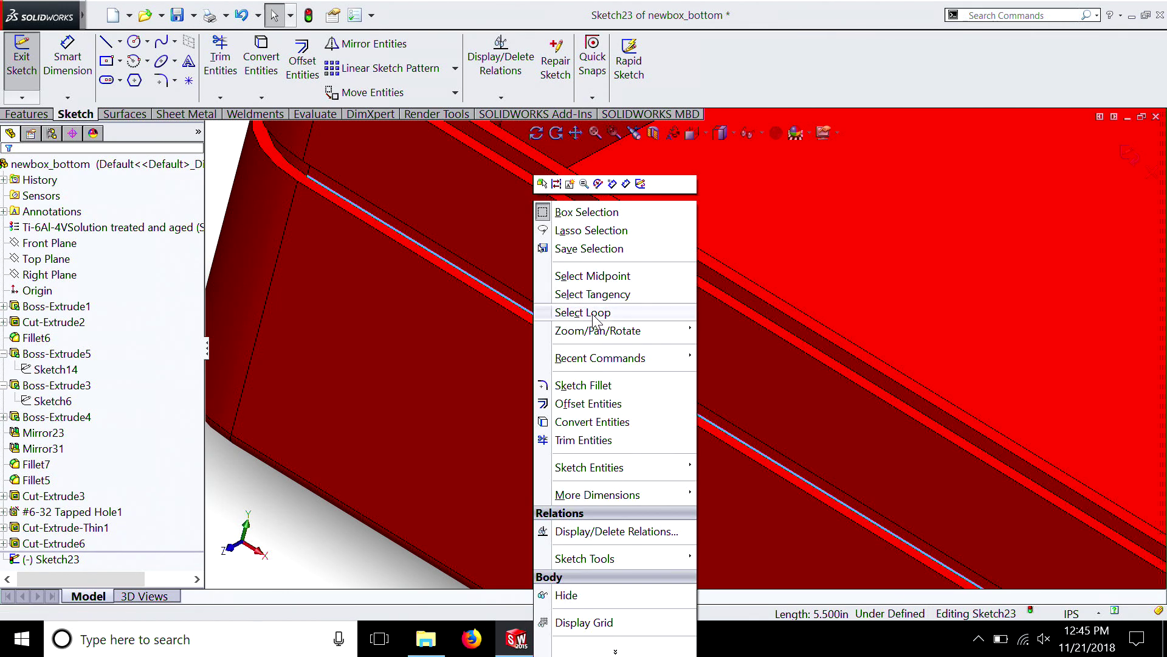
click(592, 312)
scroll(593, 312, up, 5)
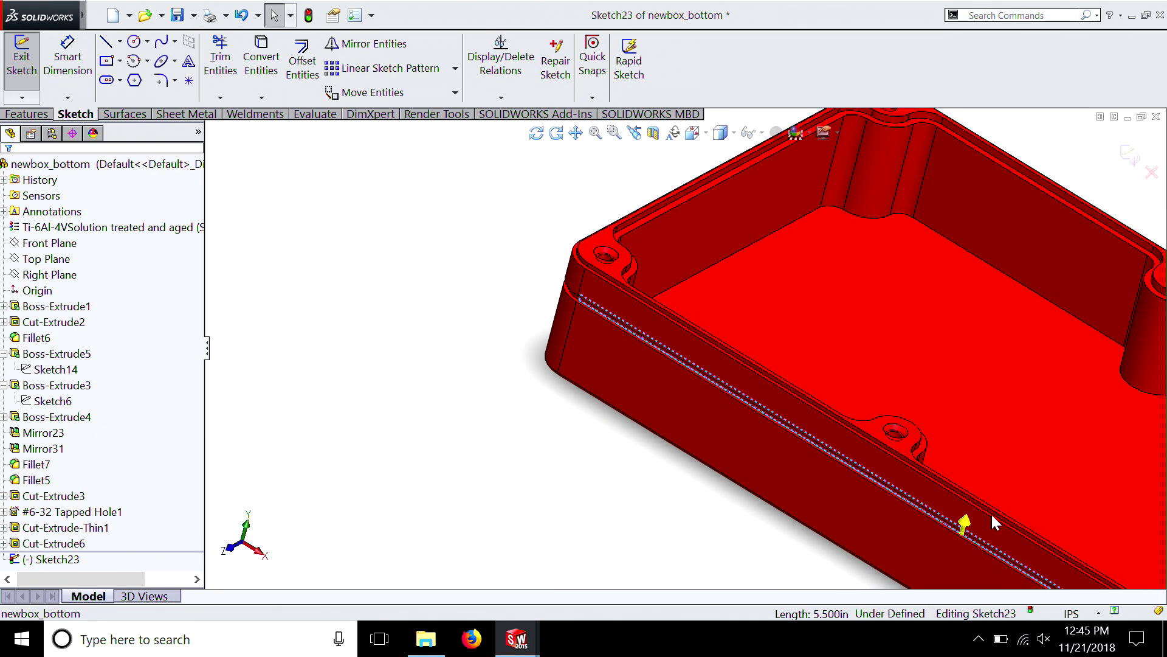
click(966, 524)
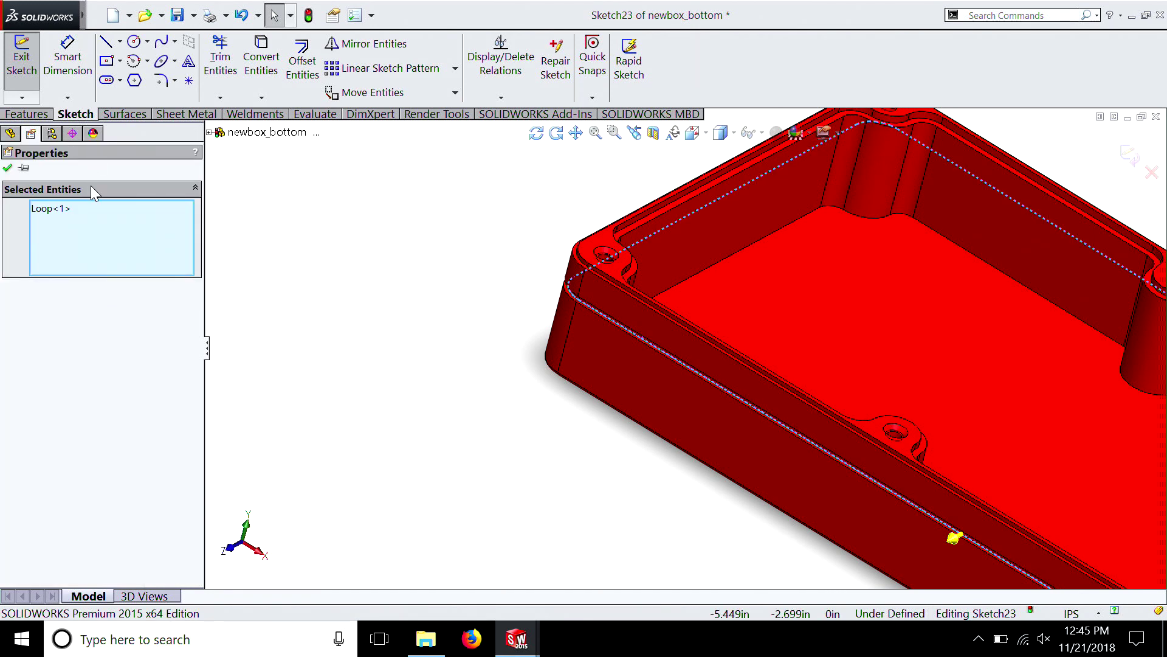
click(258, 61)
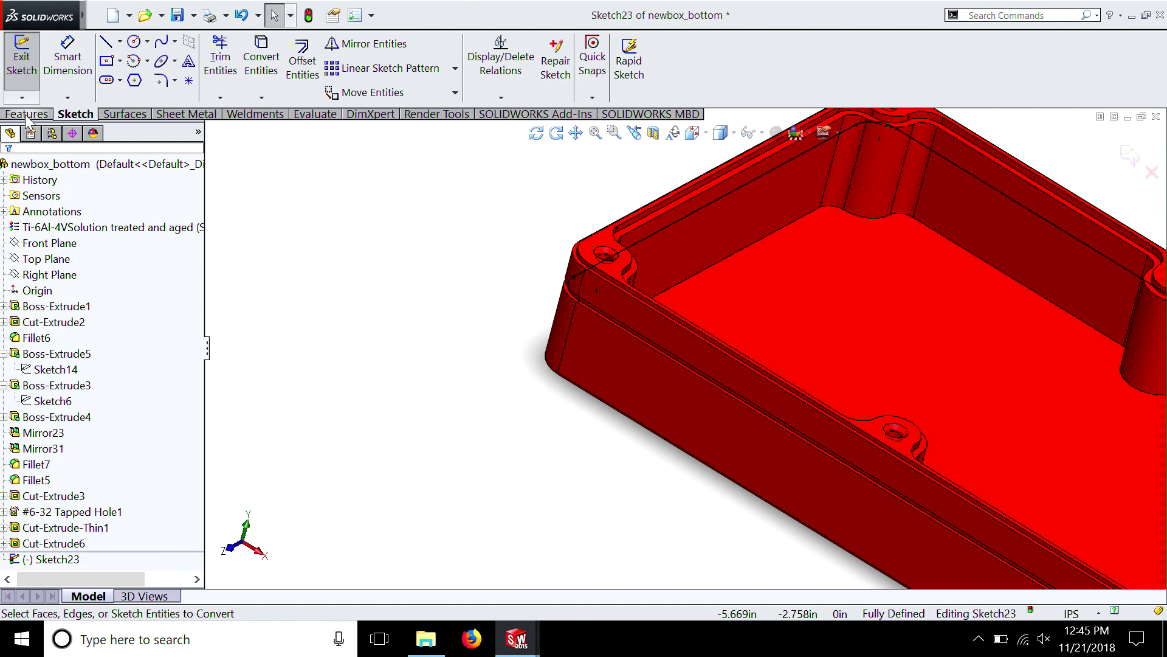
Cut a second outer groove from the converted loop, flipped outward, 0.050 in blind, starting at a 0.25 in offset below the first groove
click(26, 116)
click(254, 64)
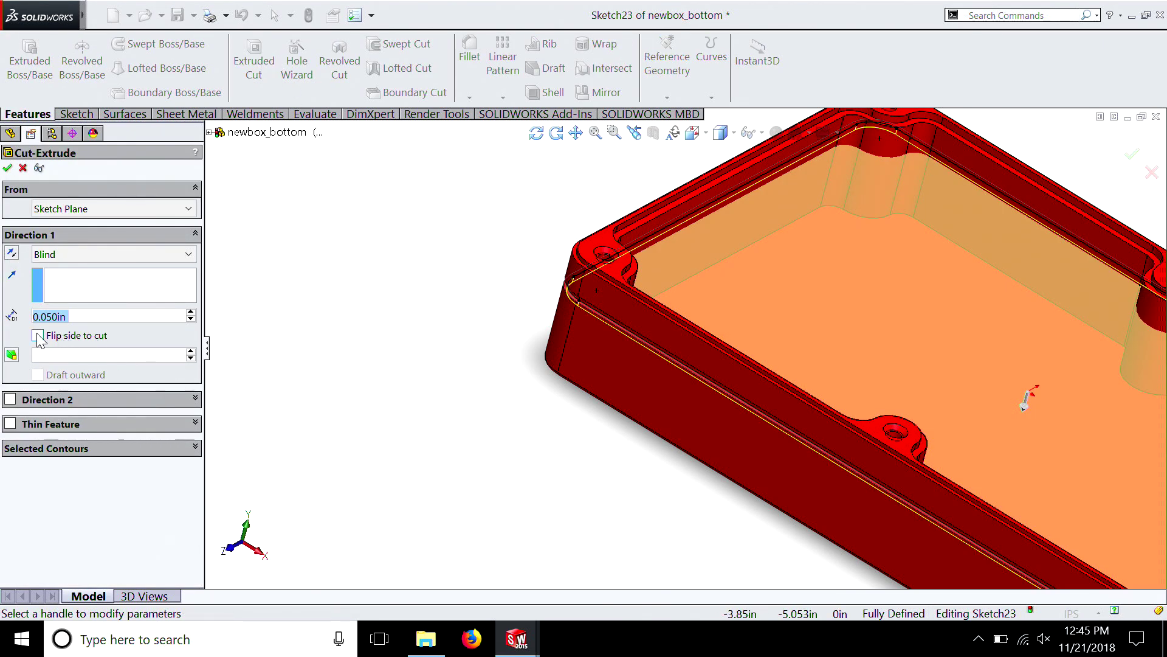
click(37, 336)
click(81, 209)
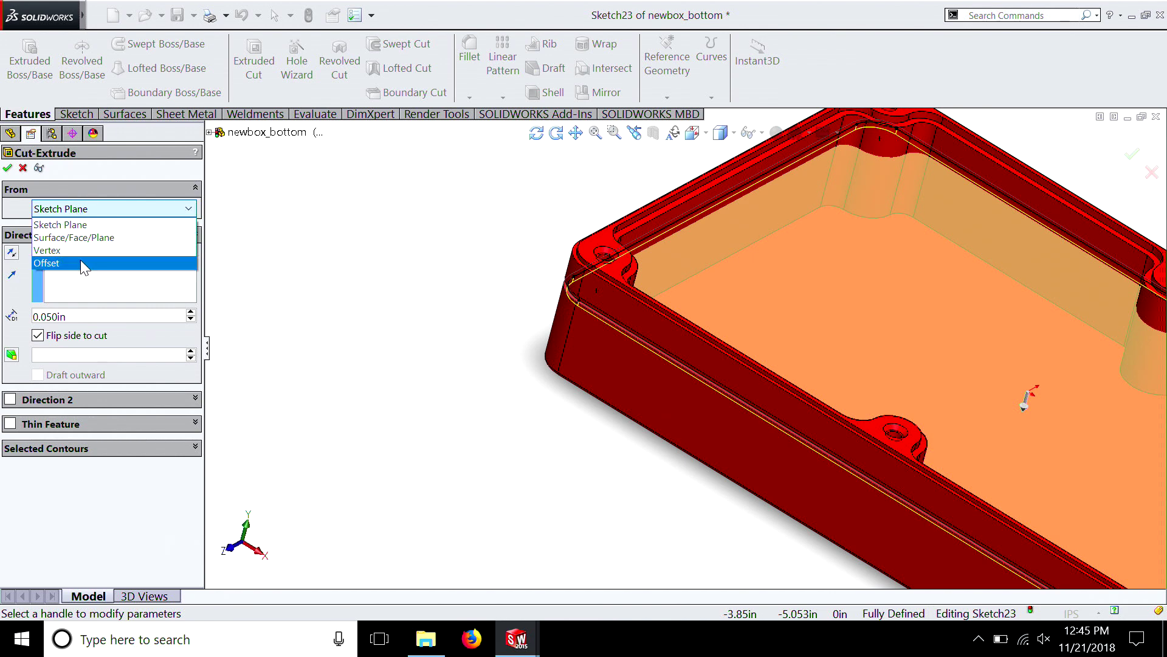
click(82, 264)
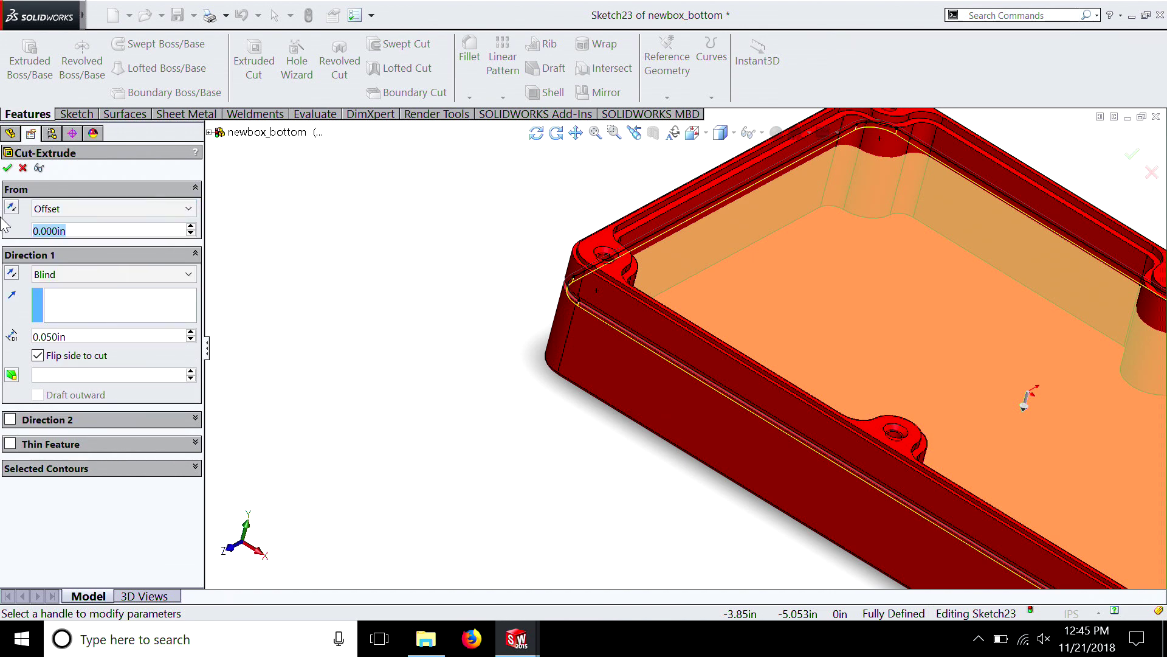
text(0.25)
key(Return)
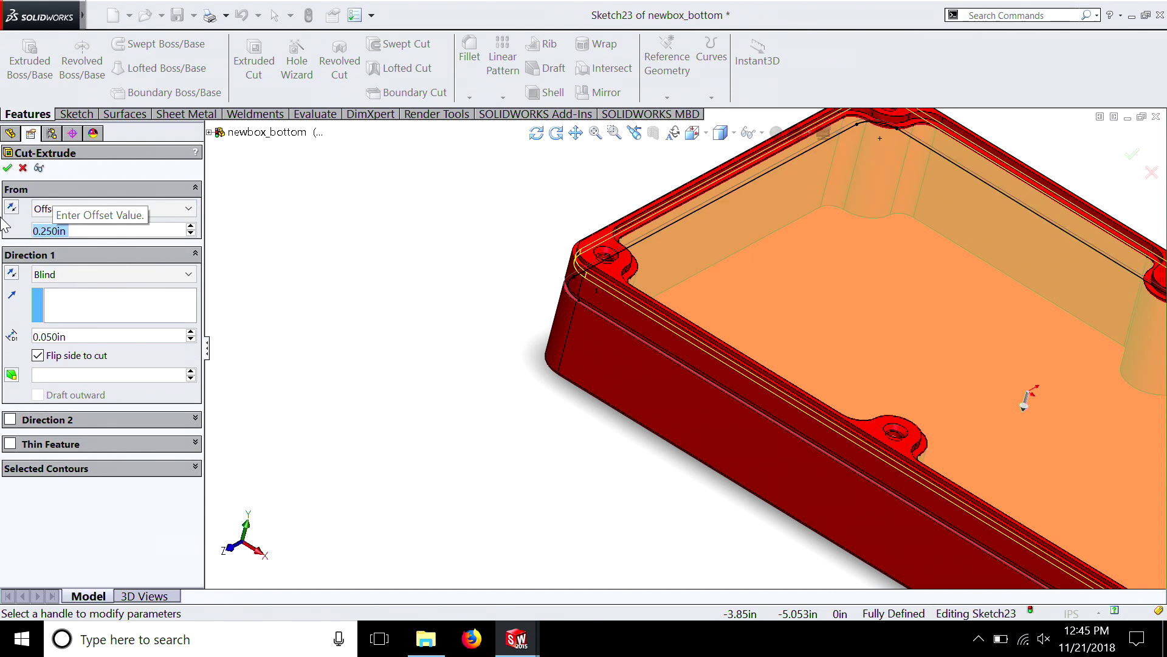
click(11, 207)
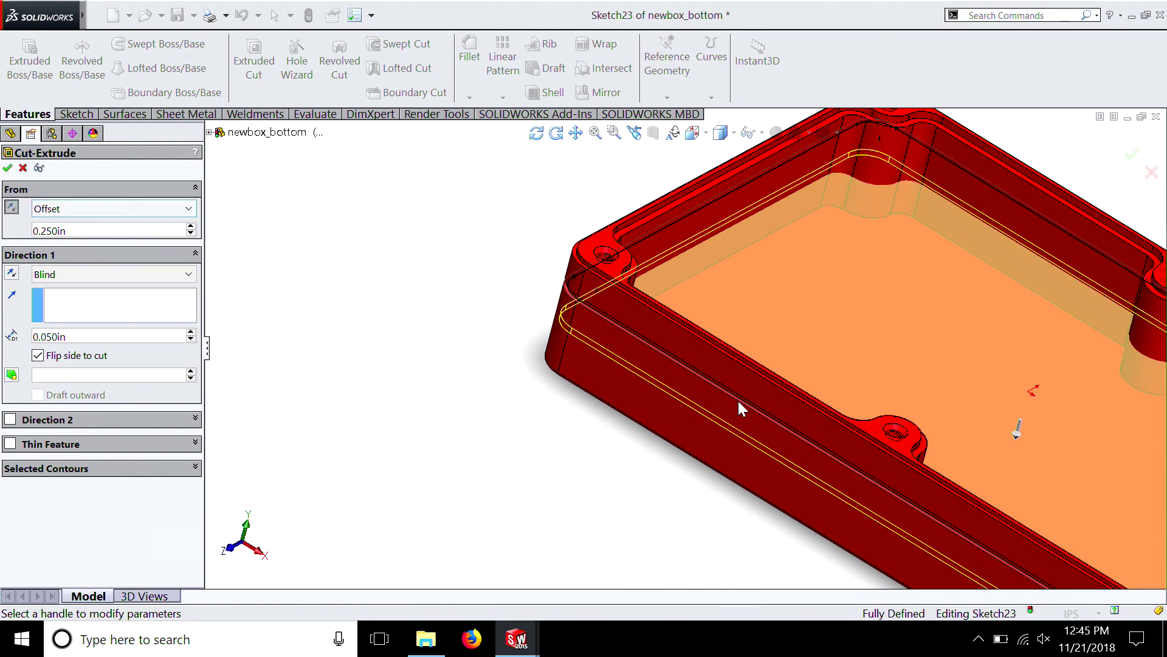
middle_drag(863, 413, 729, 356)
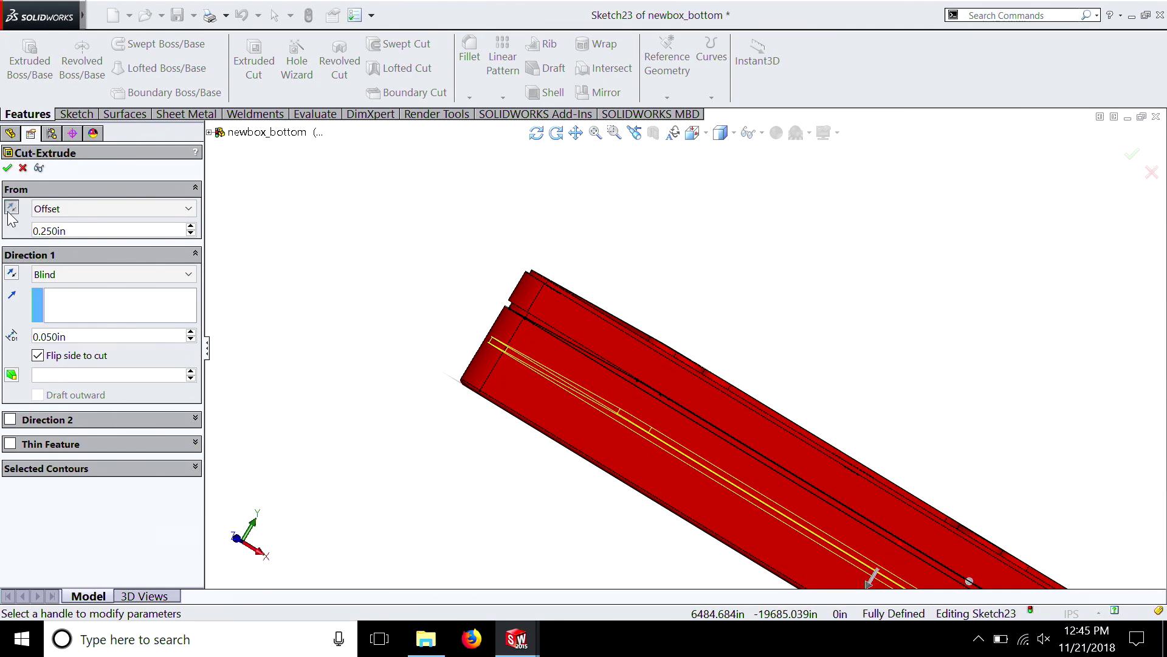
click(7, 169)
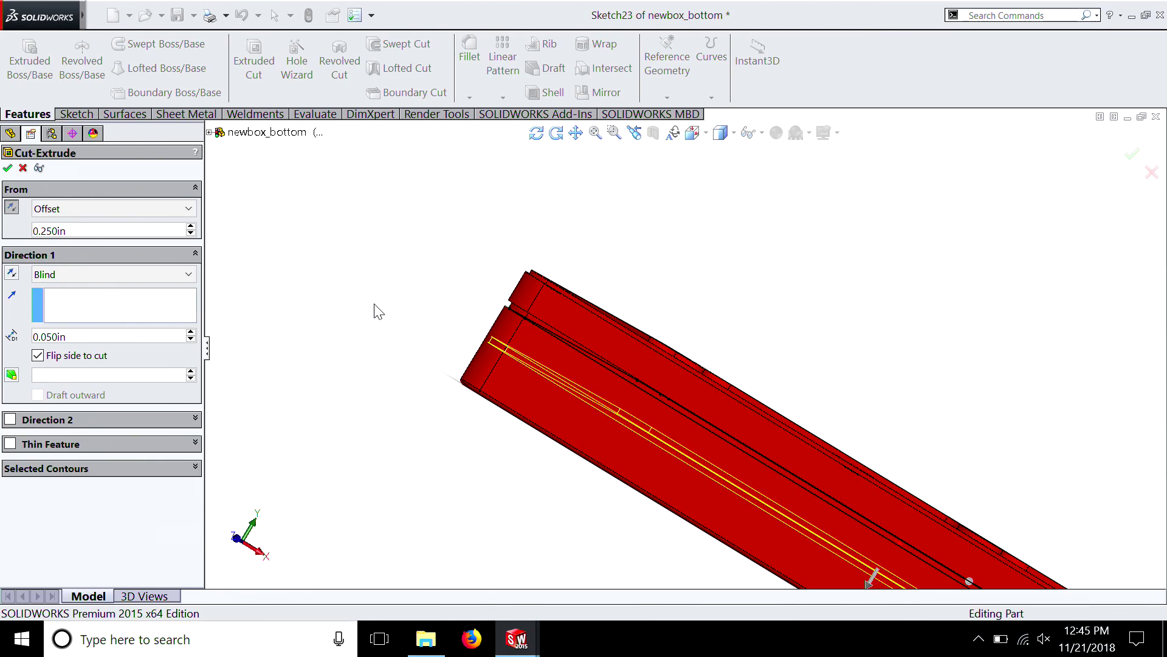
middle_drag(480, 333, 480, 333)
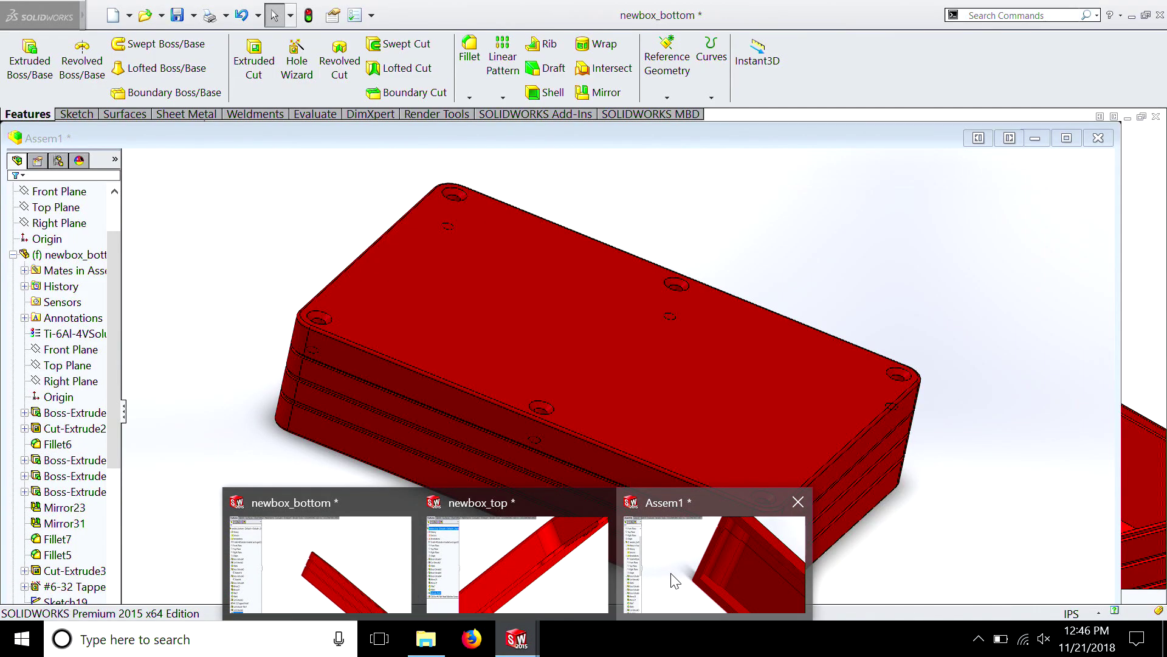
Rebuild the Assem1 assembly with the changed bottom part and examine the grooves around the closed box
click(675, 577)
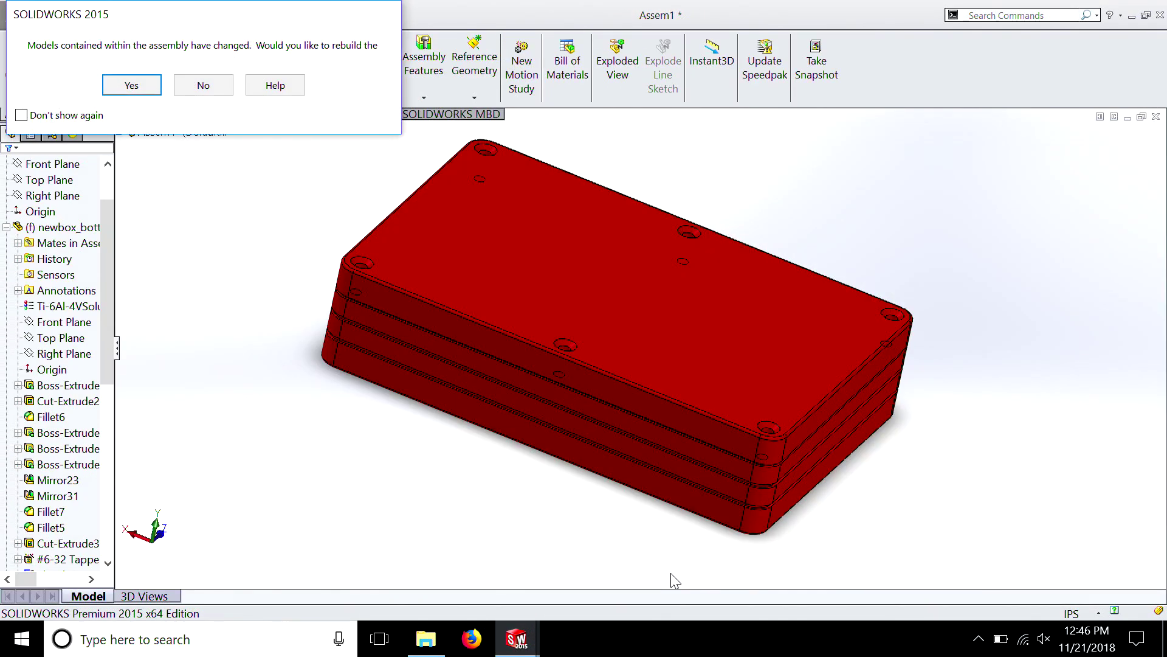
click(130, 85)
middle_drag(800, 468, 915, 481)
scroll(662, 338, down, 5)
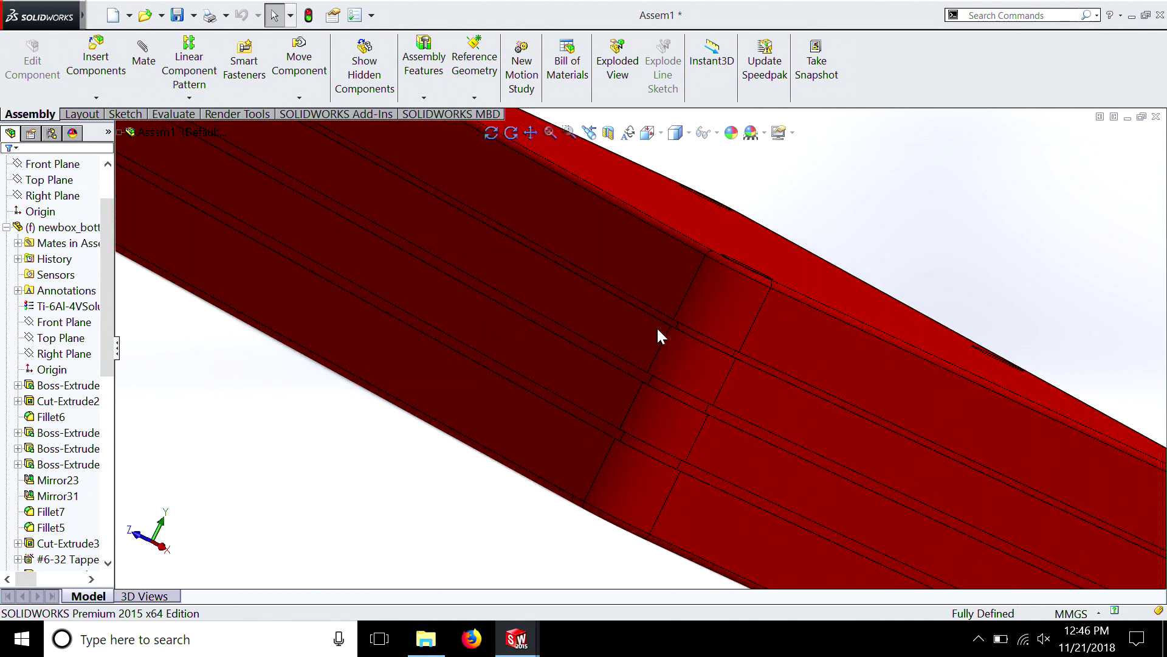
scroll(651, 471, up, 1)
scroll(644, 480, up, 4)
middle_drag(641, 473, 784, 401)
key(ctrl+7)
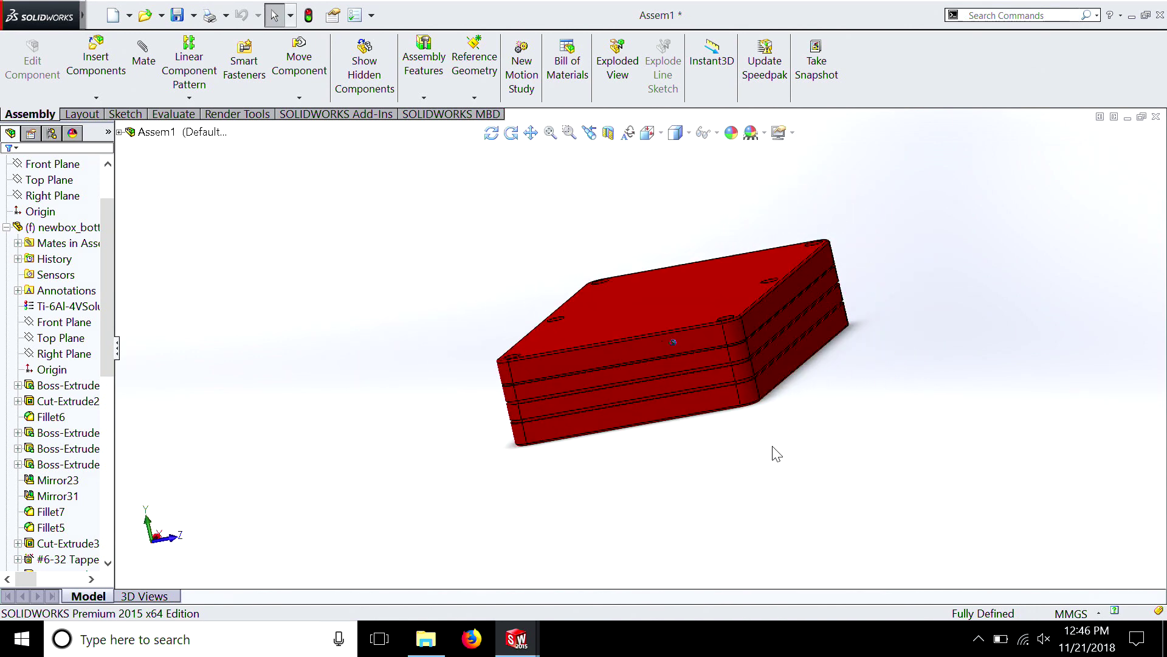